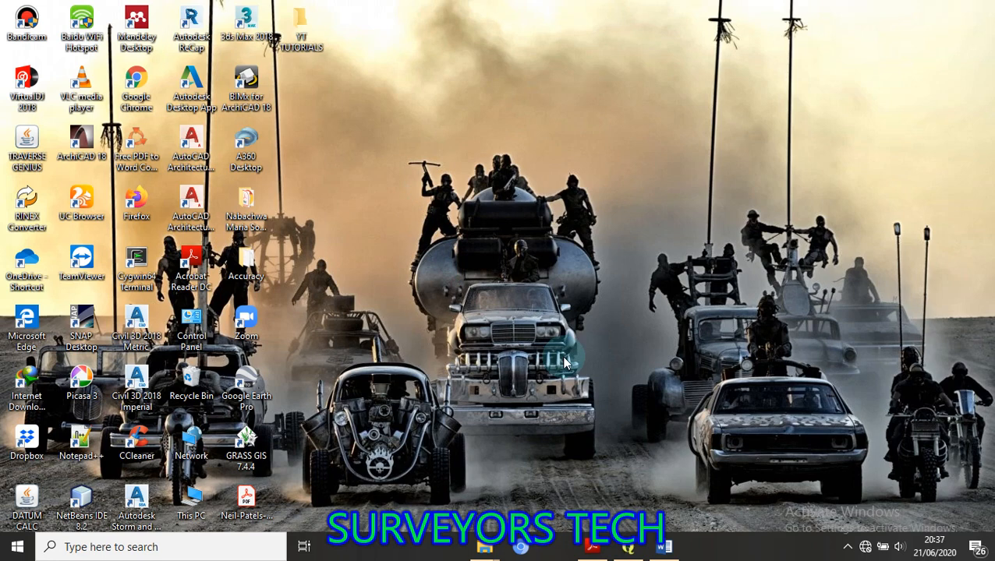
pyautogui.press('XF86AudioRaiseVolume')
pyautogui.press('XF86AudioRaiseVolume')
pyautogui.press('XF86AudioRaiseVolume')
pyautogui.press('XF86AudioRaiseVolume')
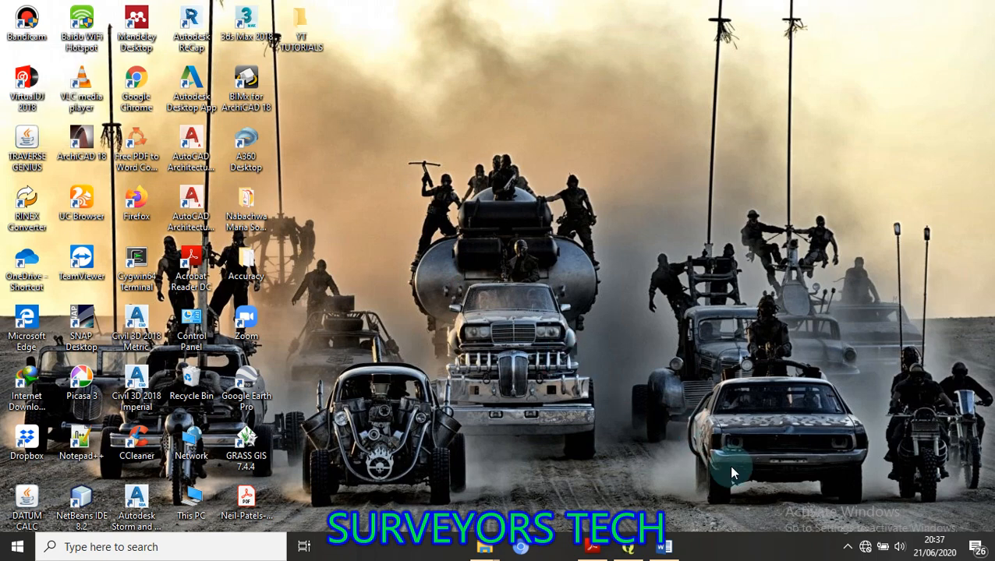
# Step: Switch to the QGIS document in Word and review its outline on adding, manipulating and querying vector data
pyautogui.click(661, 550)
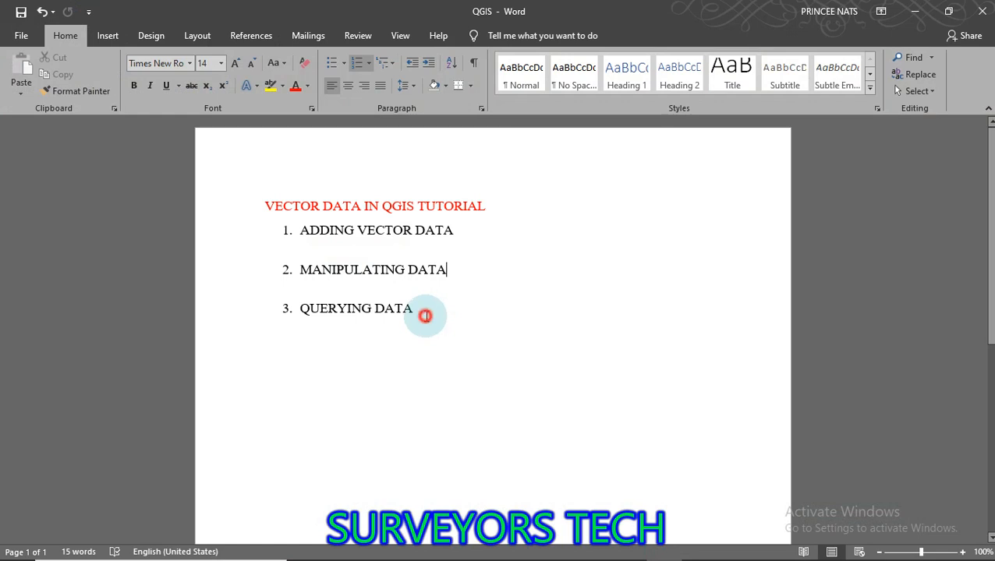
pyautogui.click(425, 315)
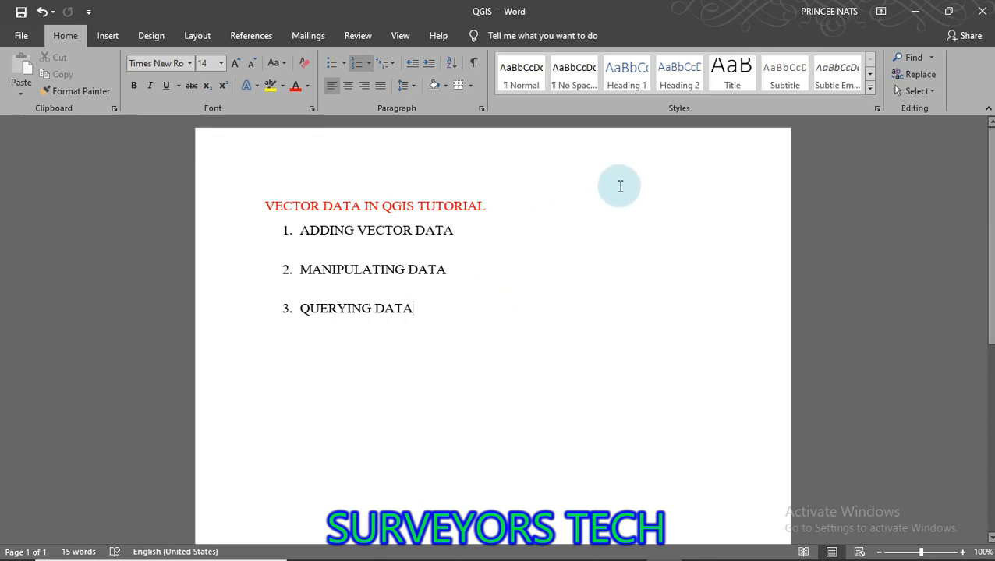
pyautogui.click(441, 269)
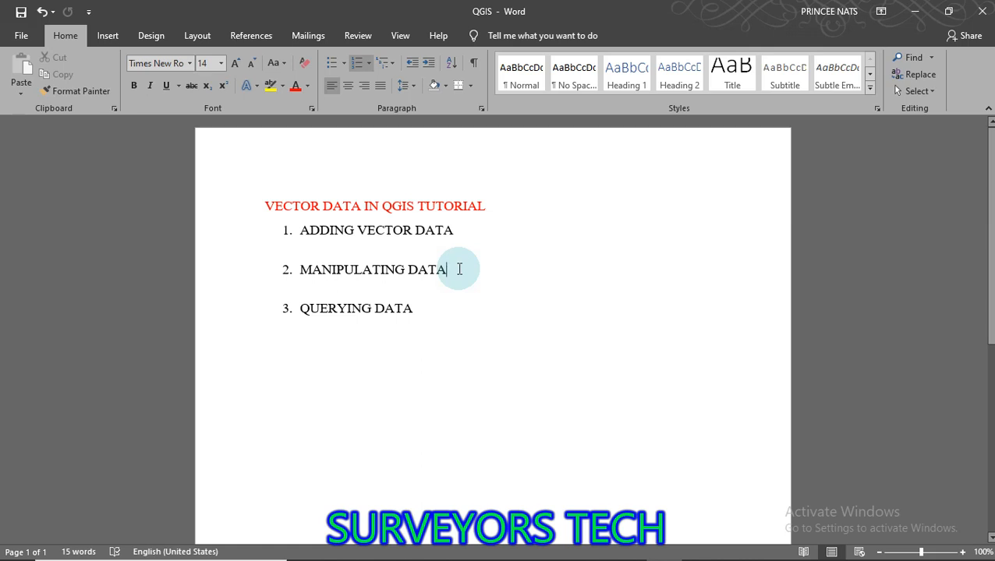
pyautogui.click(455, 230)
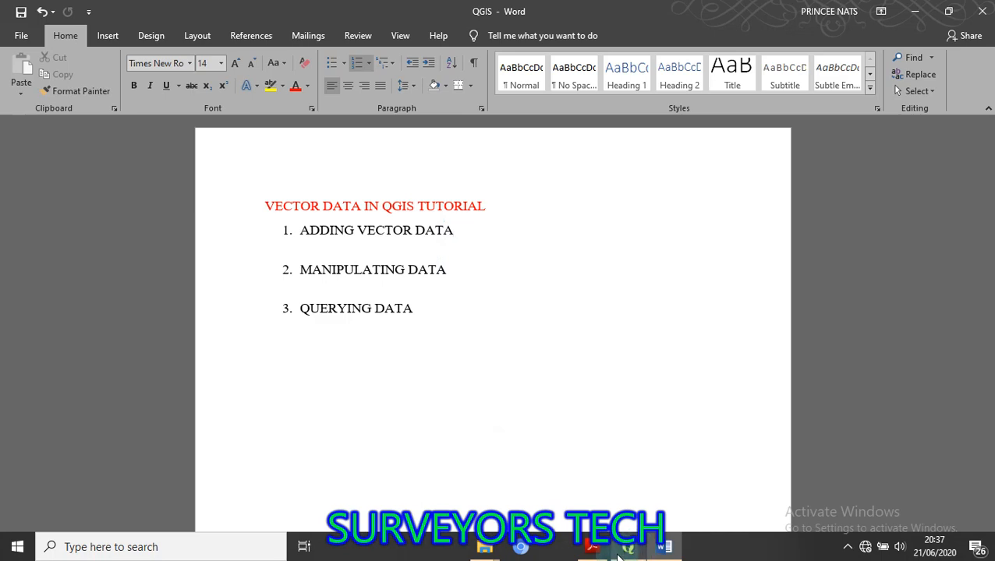
# Step: Switch to QGIS and expand the S:/Surveying Tech/CSV files folder in the file browser
pyautogui.click(627, 553)
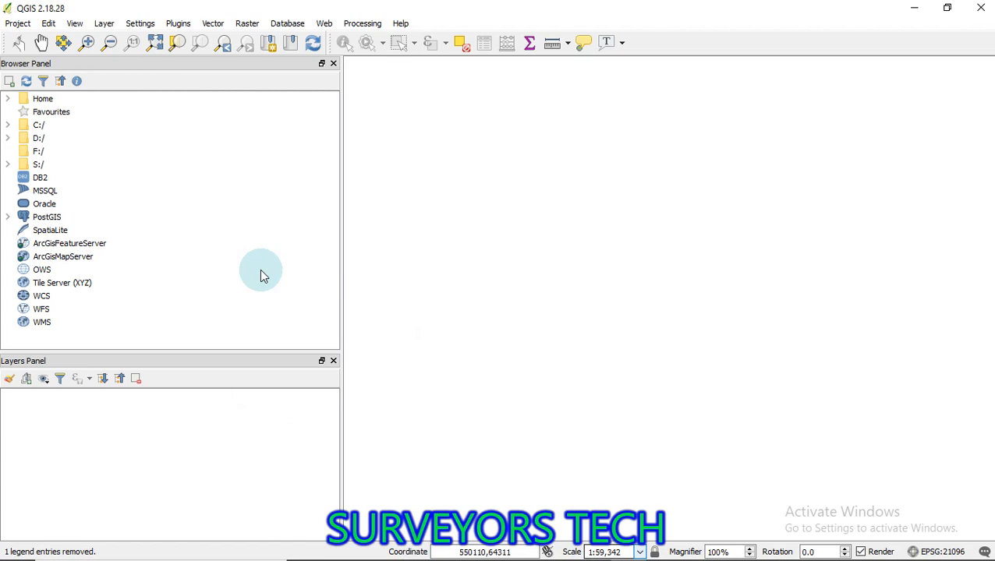
pyautogui.click(8, 165)
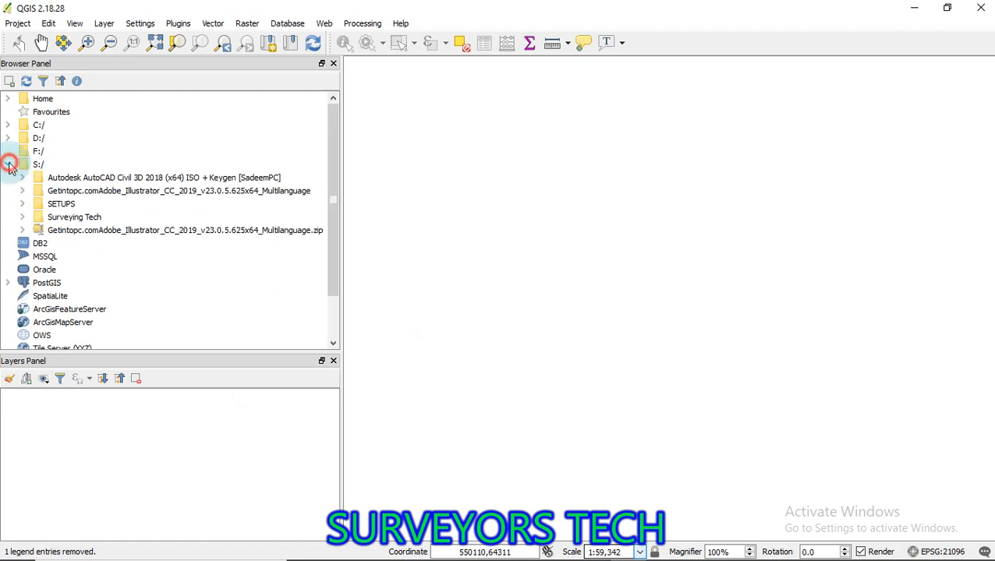
pyautogui.click(22, 219)
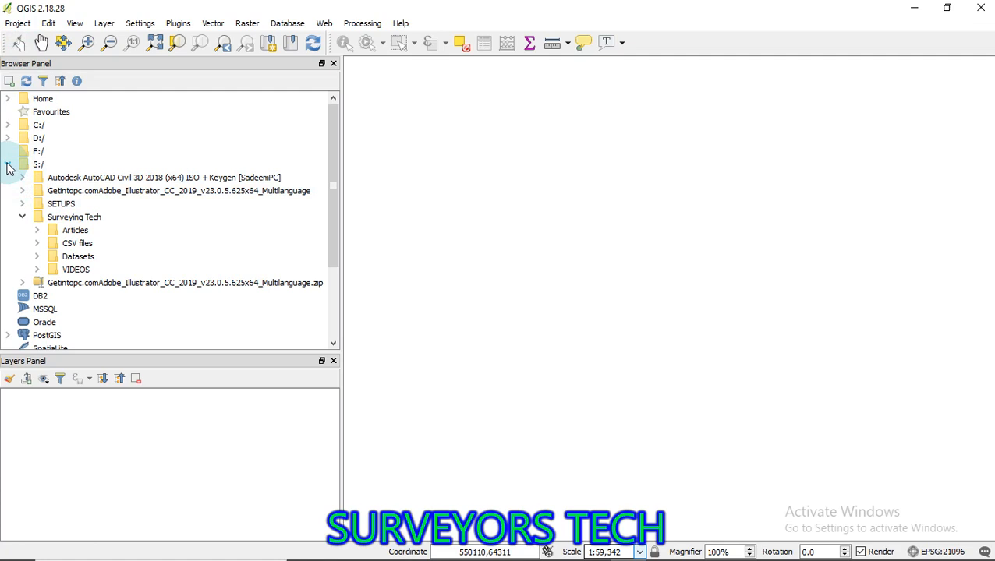
pyautogui.click(38, 244)
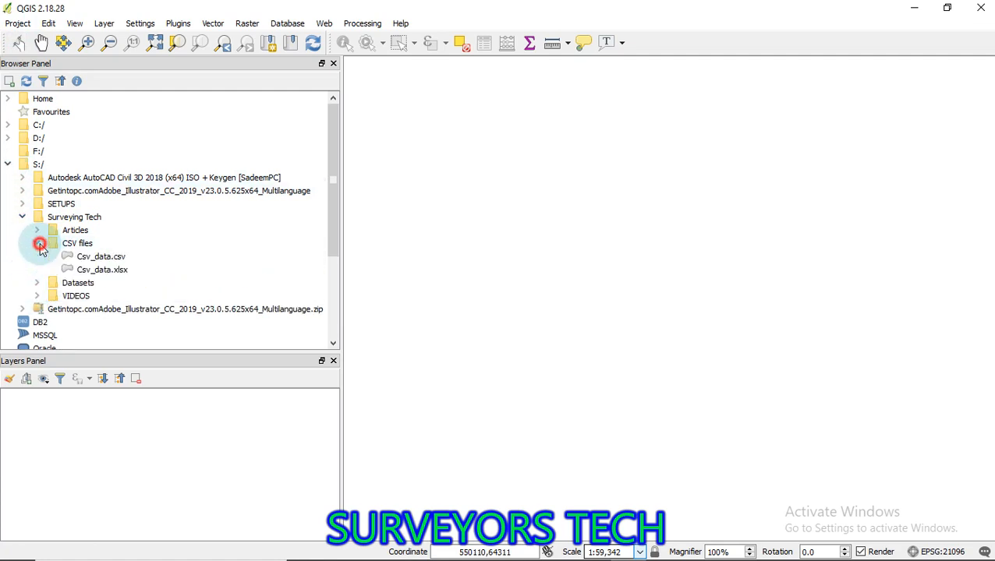
# Step: Add Csv_data.csv from the file browser as a layer and look at its layer properties
pyautogui.click(103, 258)
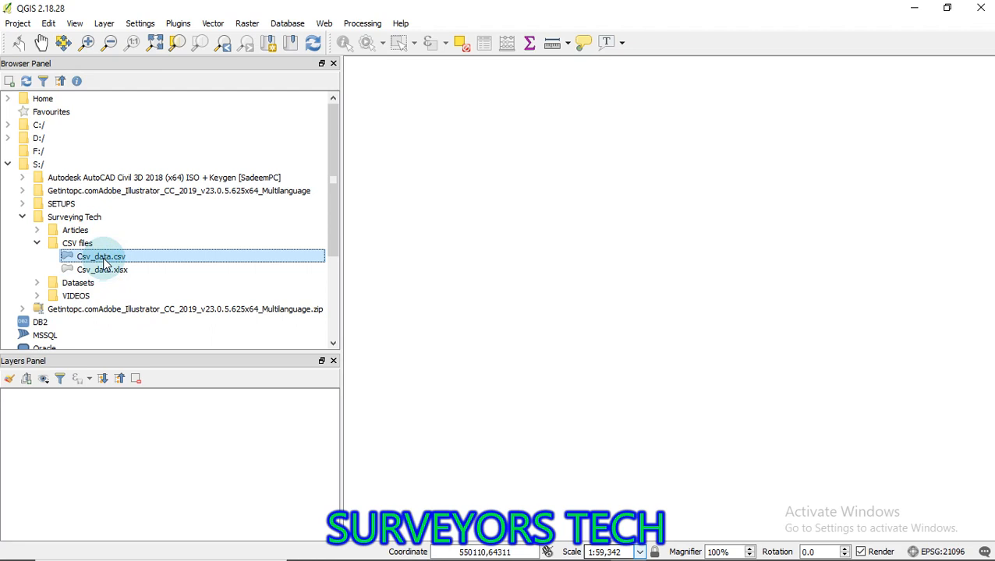
pyautogui.moveTo(103, 264); pyautogui.dragTo(414, 267)
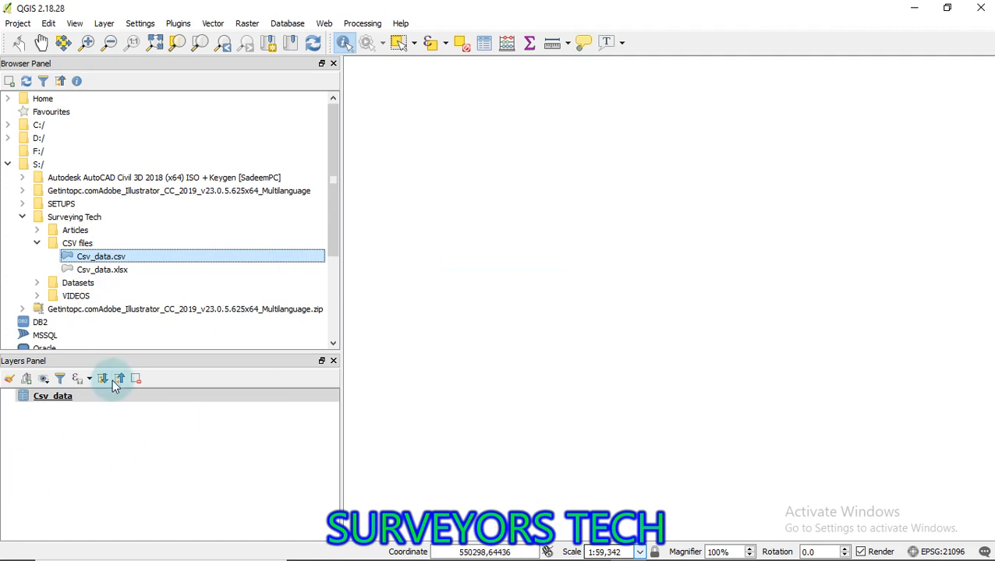
pyautogui.click(83, 395)
pyautogui.doubleClick(83, 396)
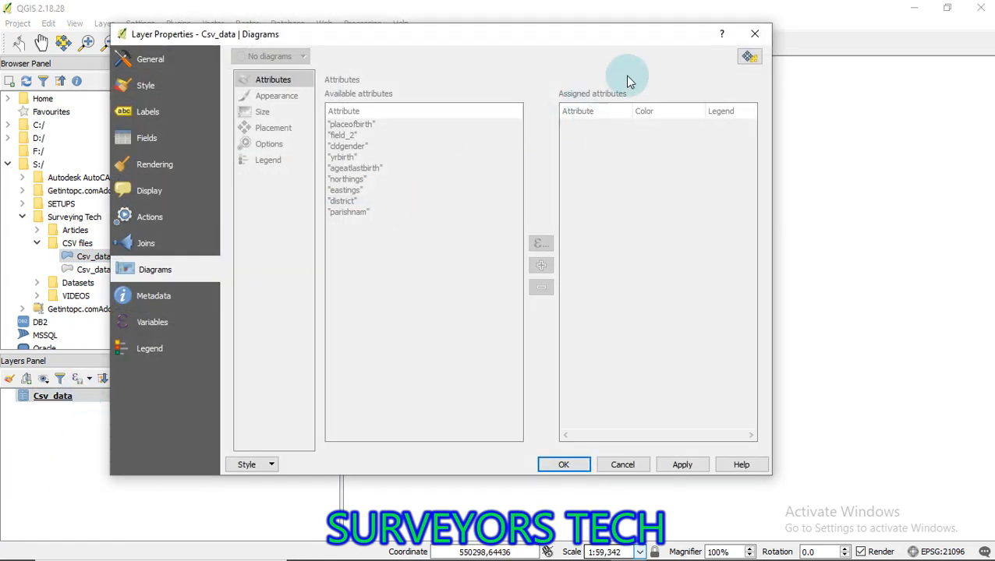
pyautogui.click(760, 37)
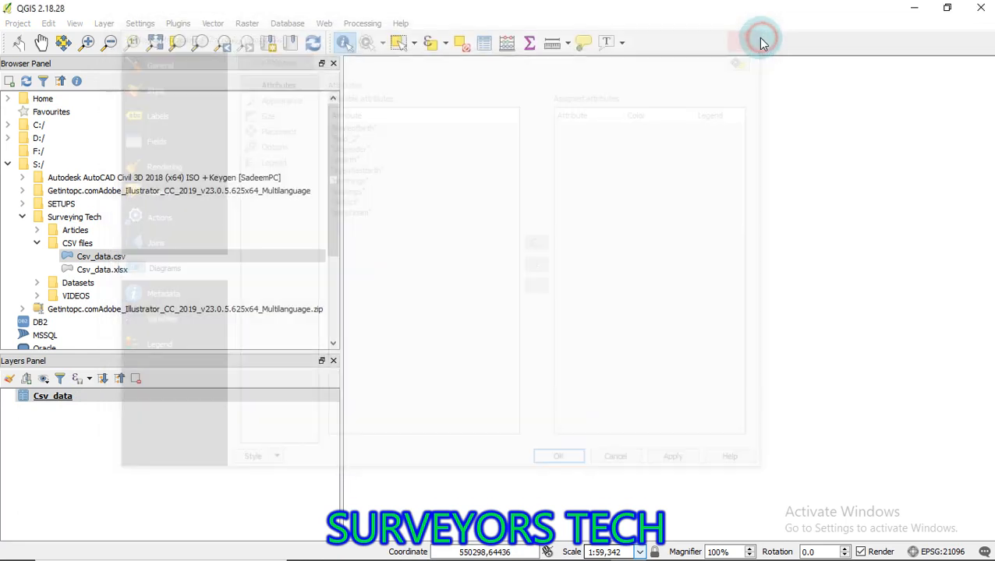
# Step: Examine the Fields and General settings in the Csv_data layer's properties
pyautogui.rightClick(52, 400)
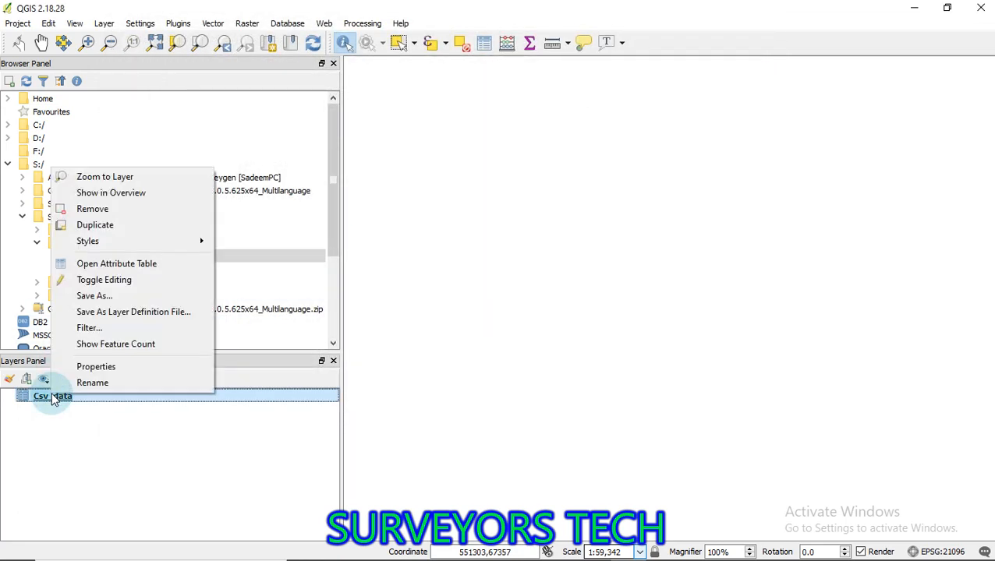
pyautogui.click(111, 365)
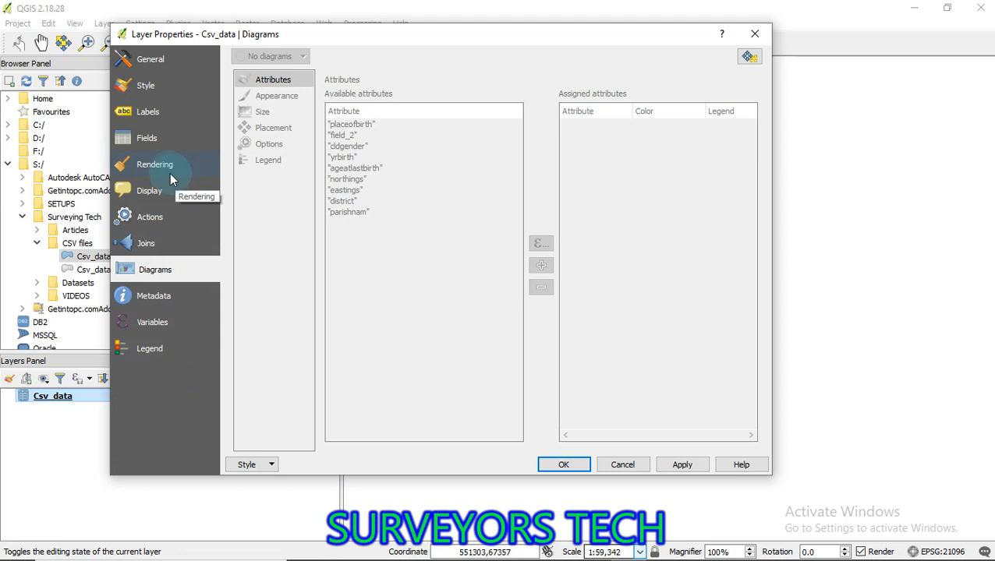
pyautogui.click(166, 144)
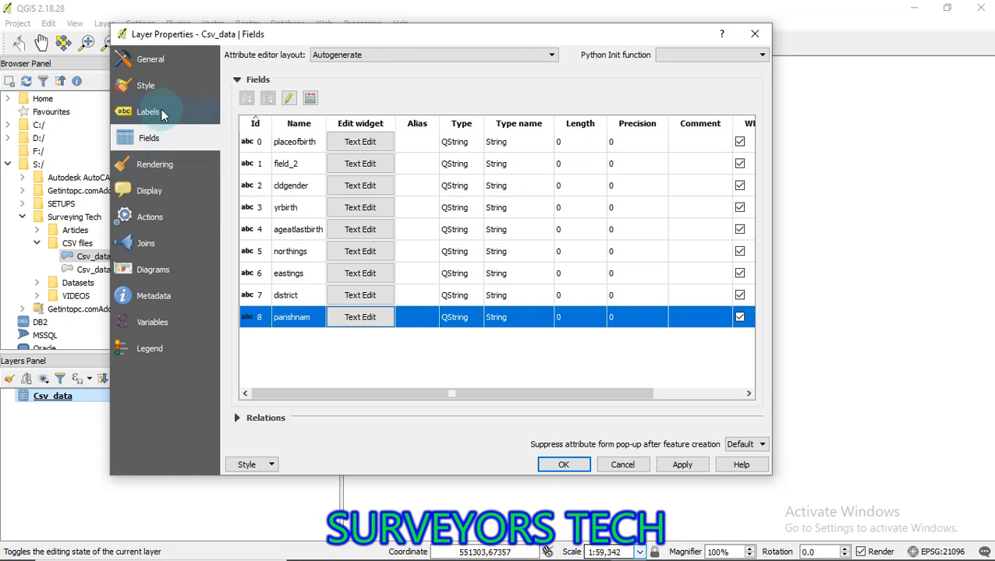
pyautogui.click(156, 68)
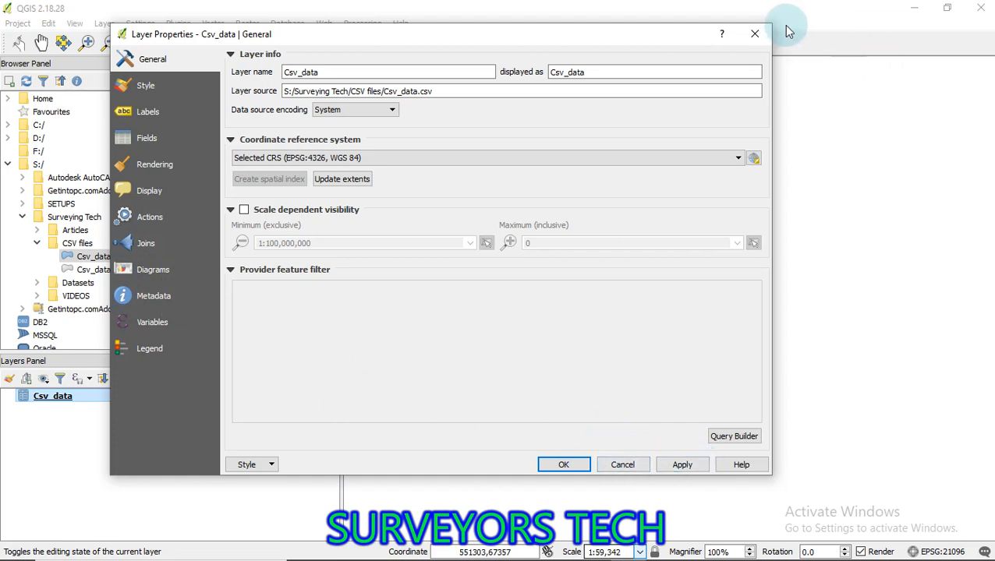
pyautogui.click(755, 34)
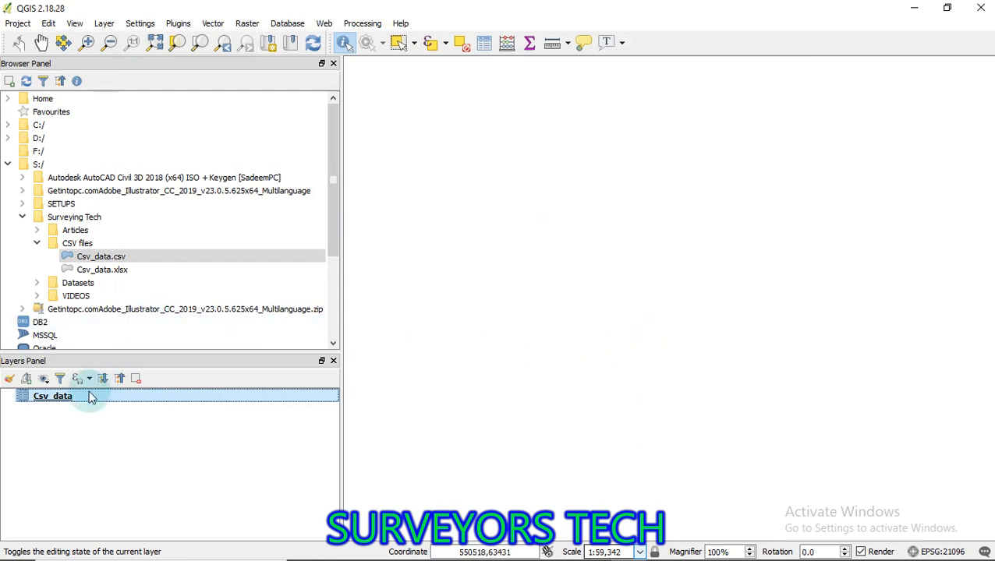
# Step: Collapse the CSV files folder and remove the Csv_data layer from the project
pyautogui.click(39, 245)
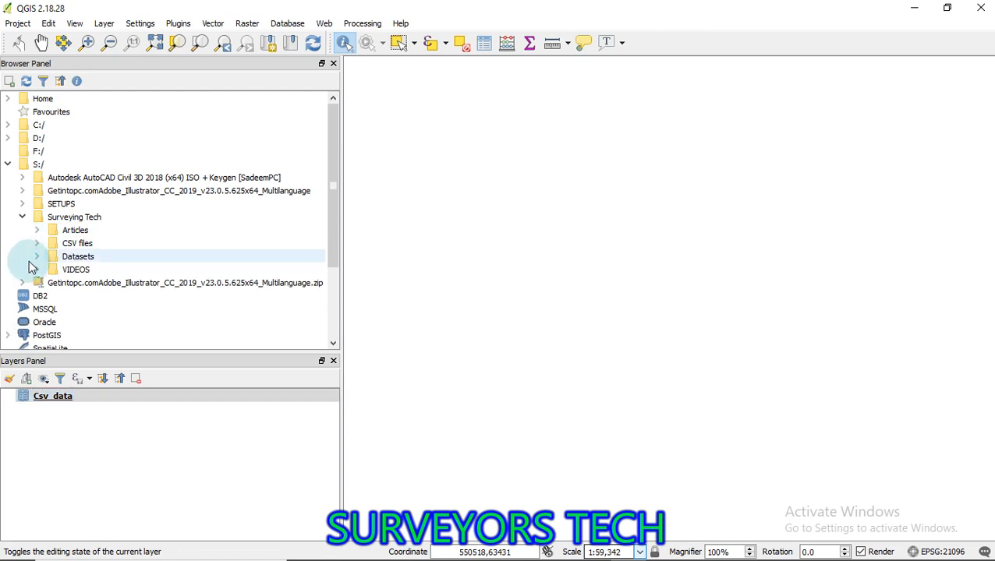
pyautogui.rightClick(68, 398)
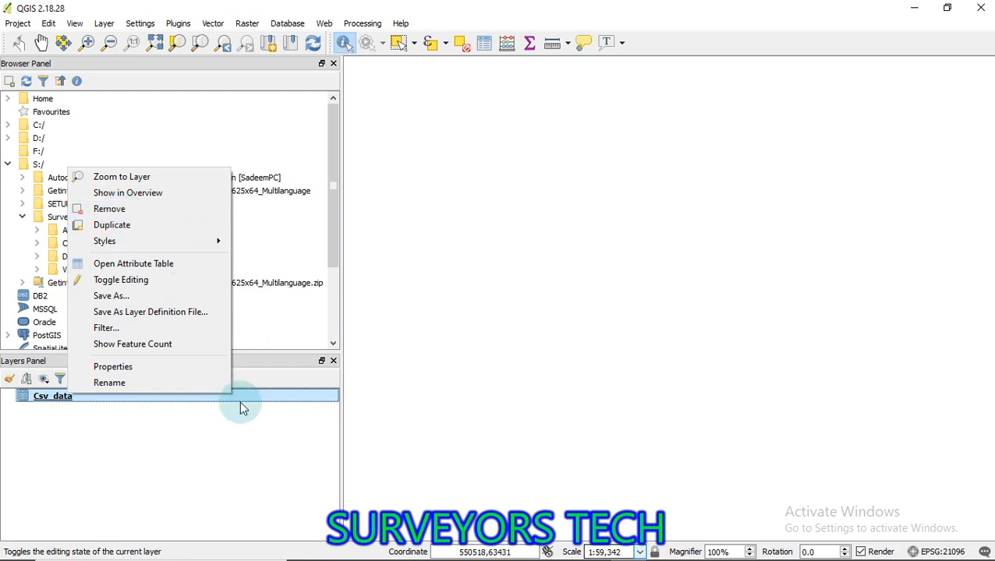
pyautogui.click(241, 441)
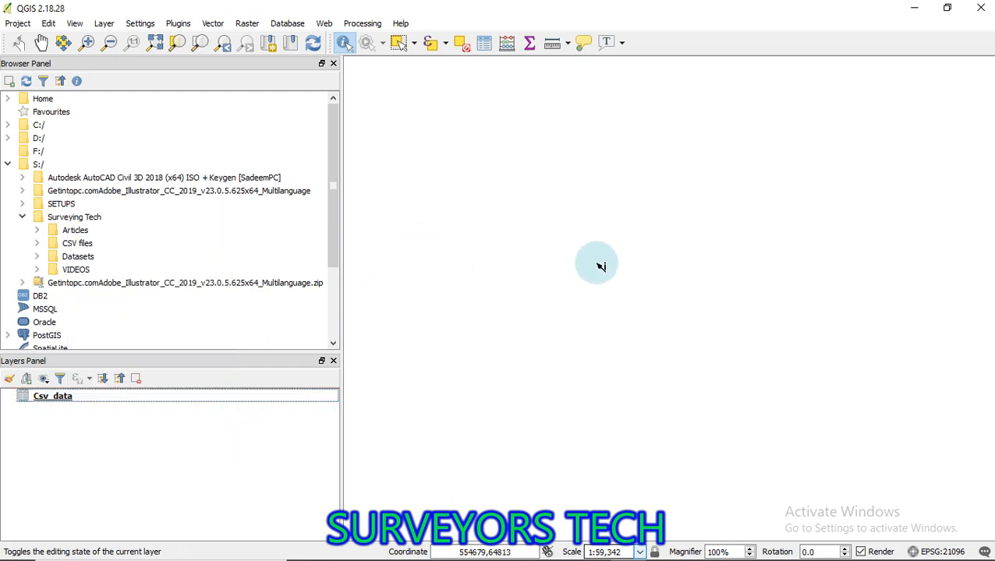
pyautogui.click(93, 397)
pyautogui.rightClick(93, 396)
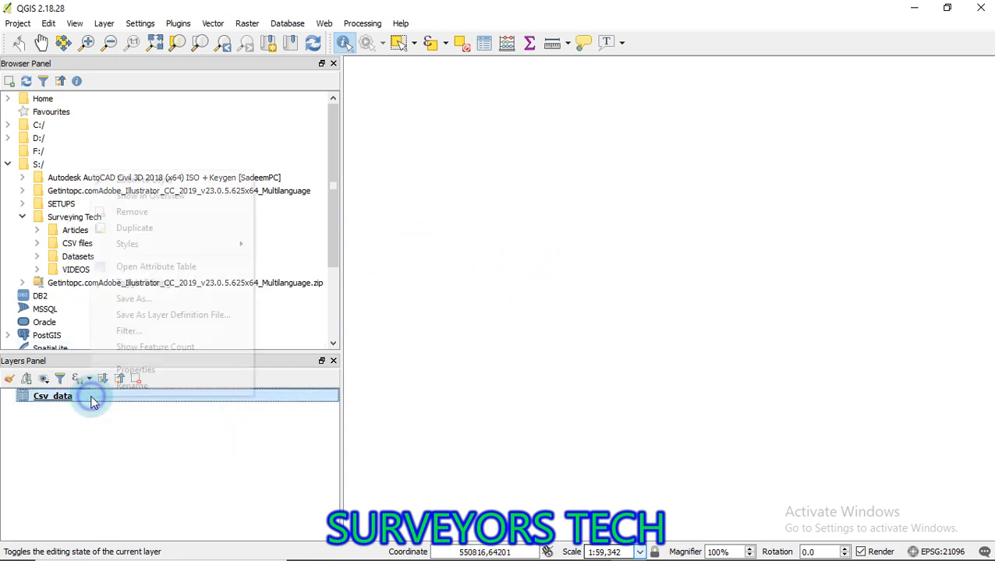
pyautogui.click(152, 211)
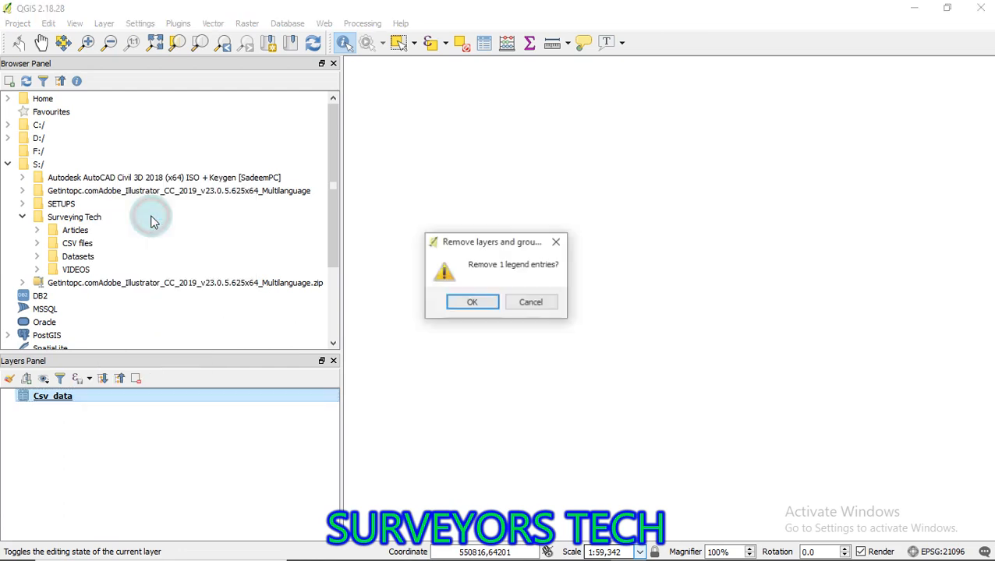
pyautogui.click(481, 304)
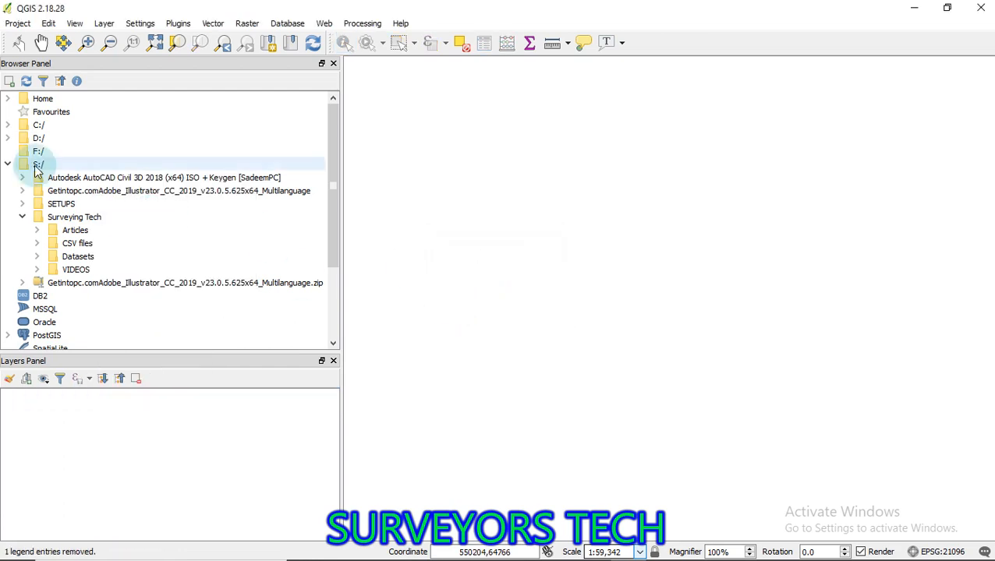
# Step: Start a new delimited text layer and load Csv_data from the CSV files folder as its source file
pyautogui.click(105, 25)
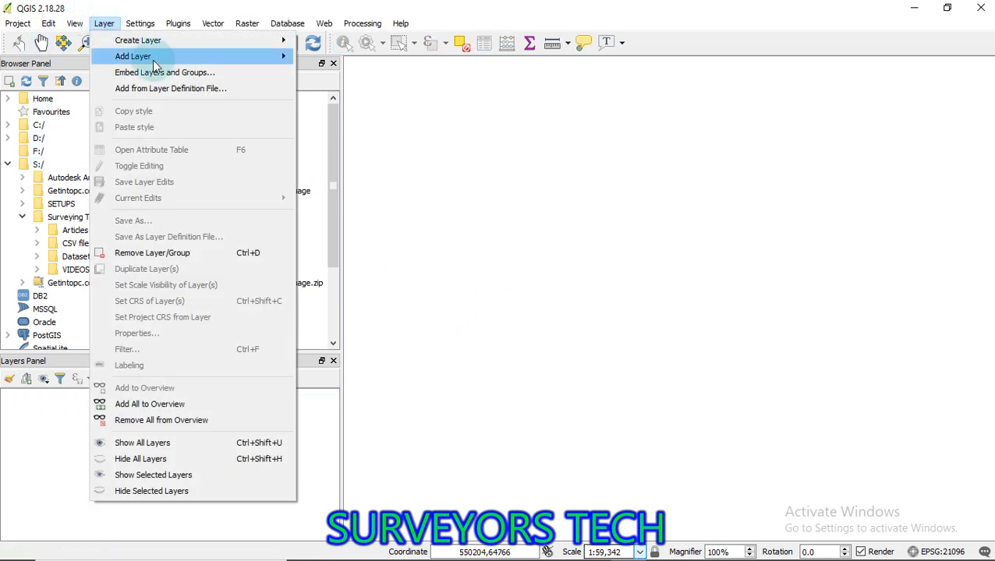
pyautogui.moveTo(153, 58)
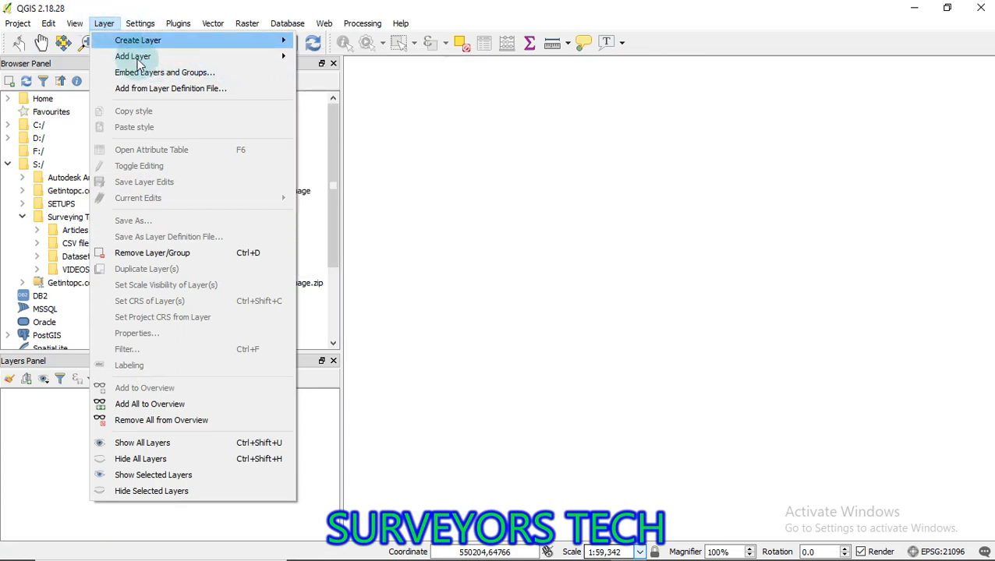
pyautogui.moveTo(192, 60)
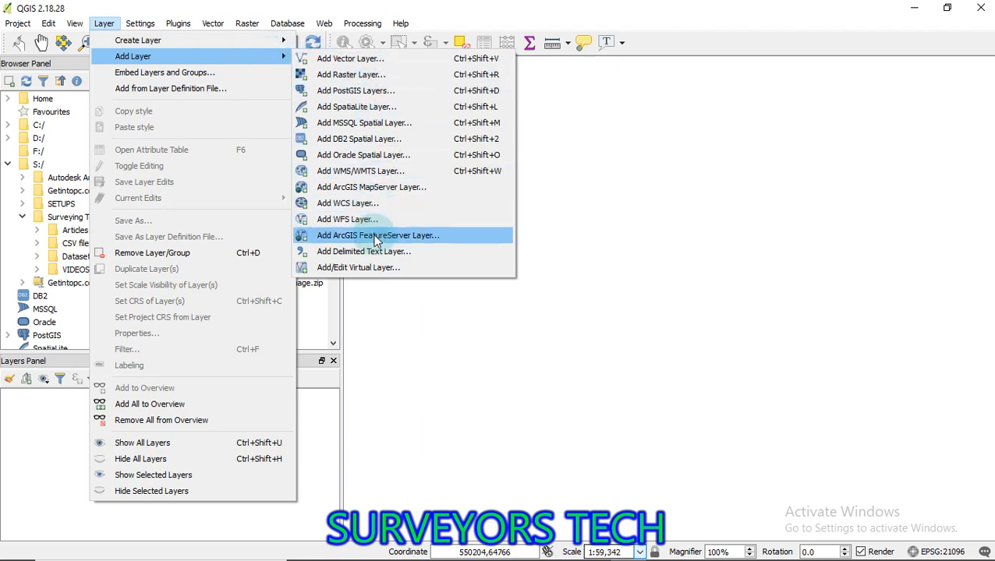
pyautogui.click(423, 254)
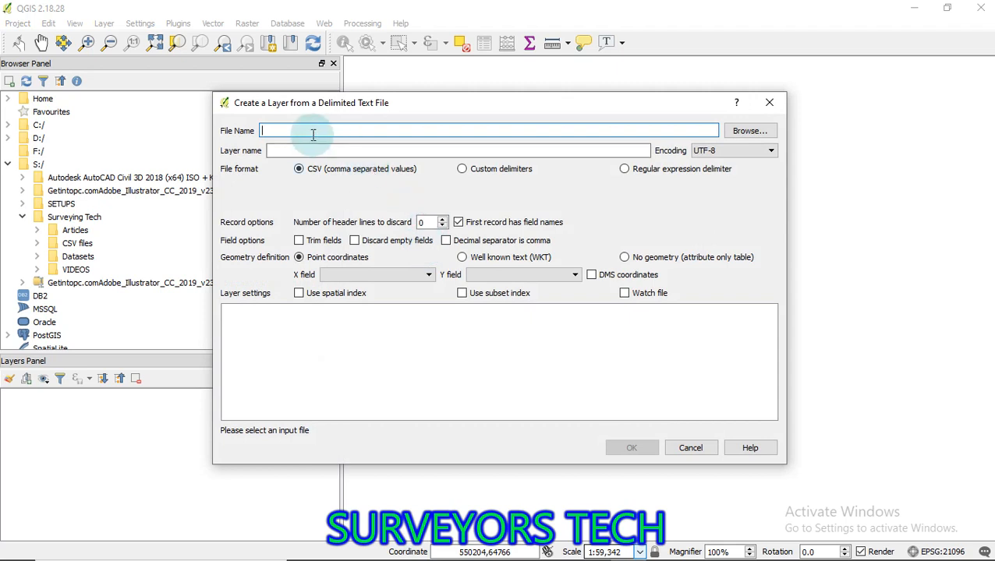
pyautogui.click(746, 132)
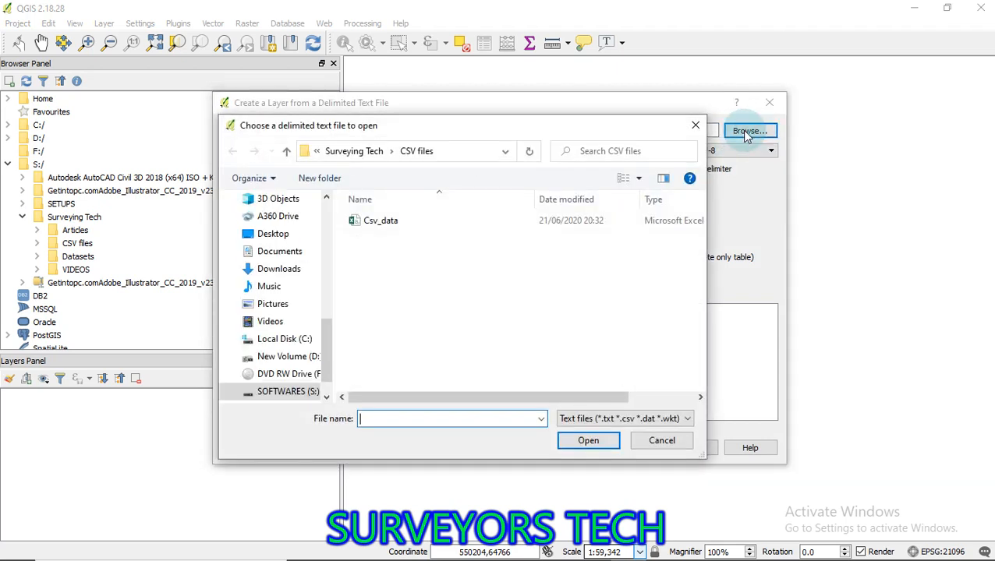
pyautogui.click(383, 224)
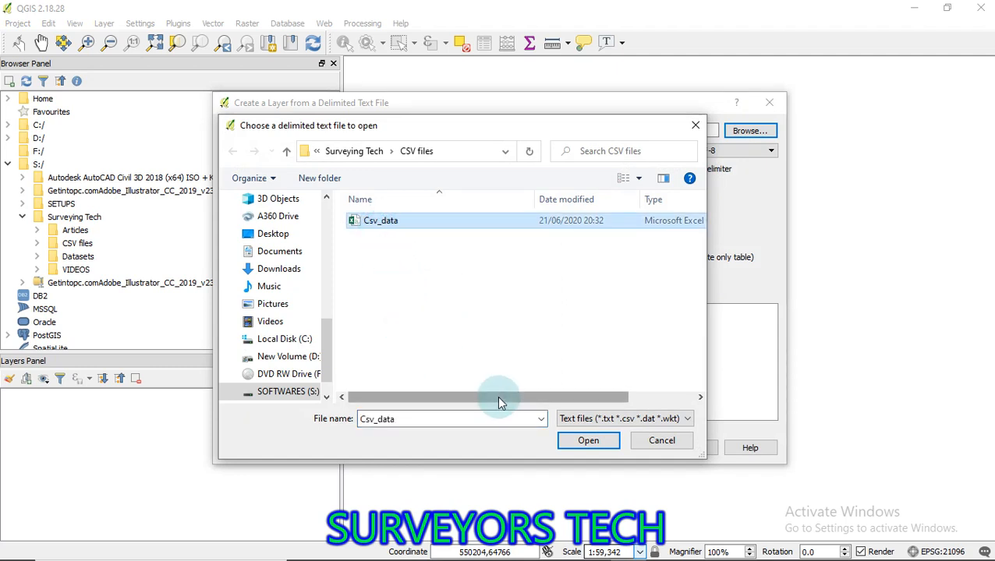
pyautogui.click(586, 441)
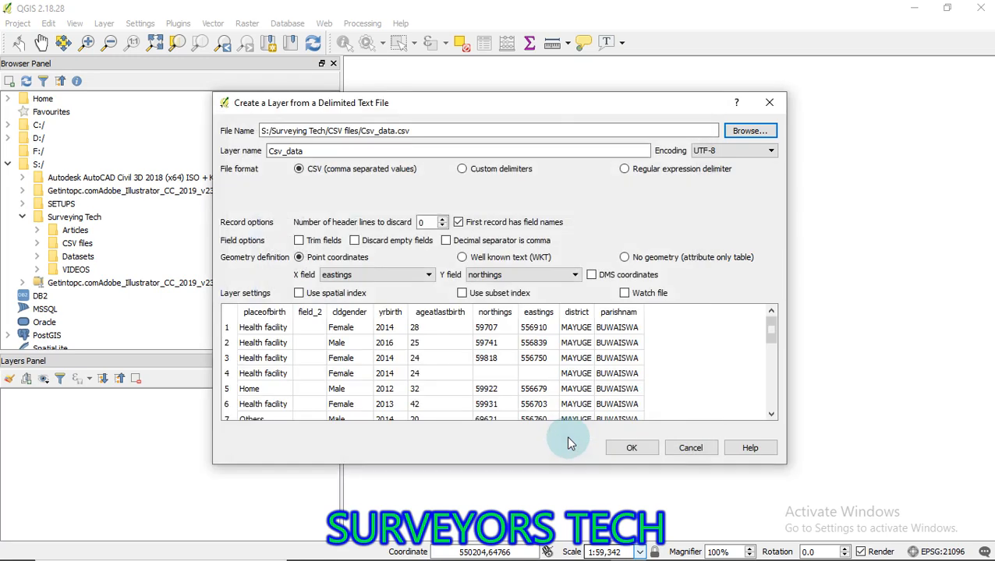
# Step: Look through the sample records of the delimited text file and highlight the placeofbirth column
pyautogui.scroll(-3, 400, 354)
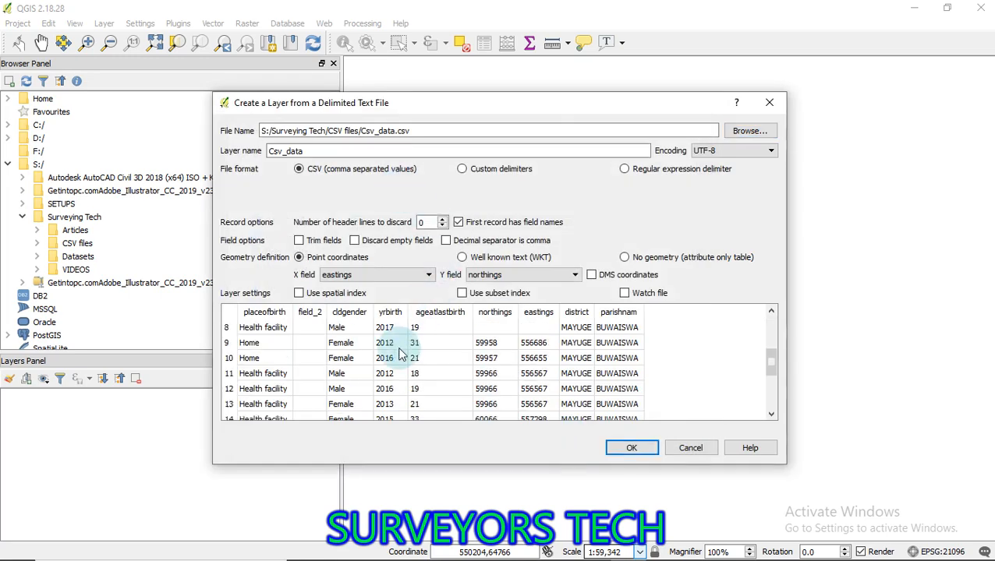
pyautogui.scroll(1, 400, 355)
pyautogui.scroll(-3, 400, 354)
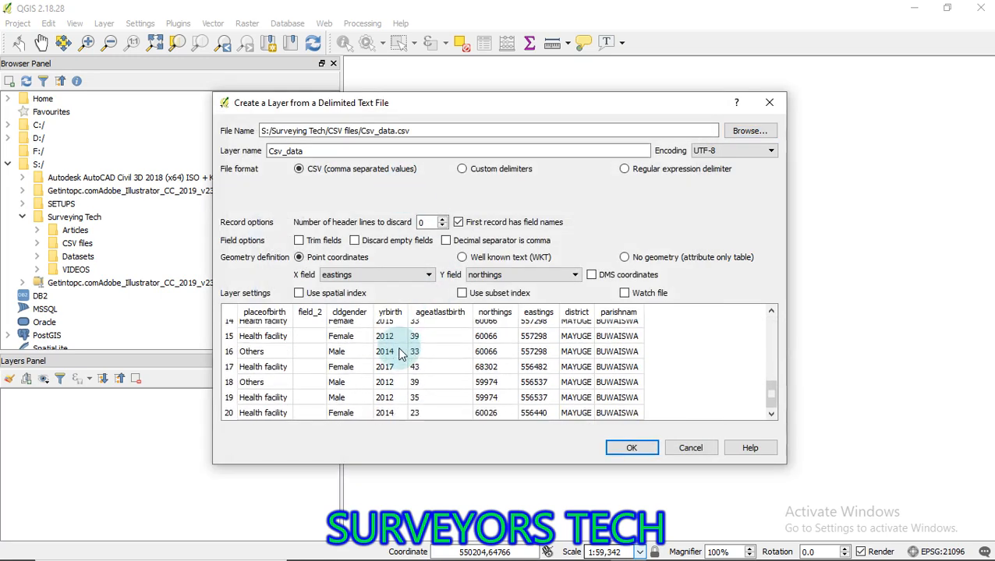
pyautogui.scroll(3, 400, 355)
pyautogui.scroll(-3, 400, 355)
pyautogui.scroll(5, 400, 354)
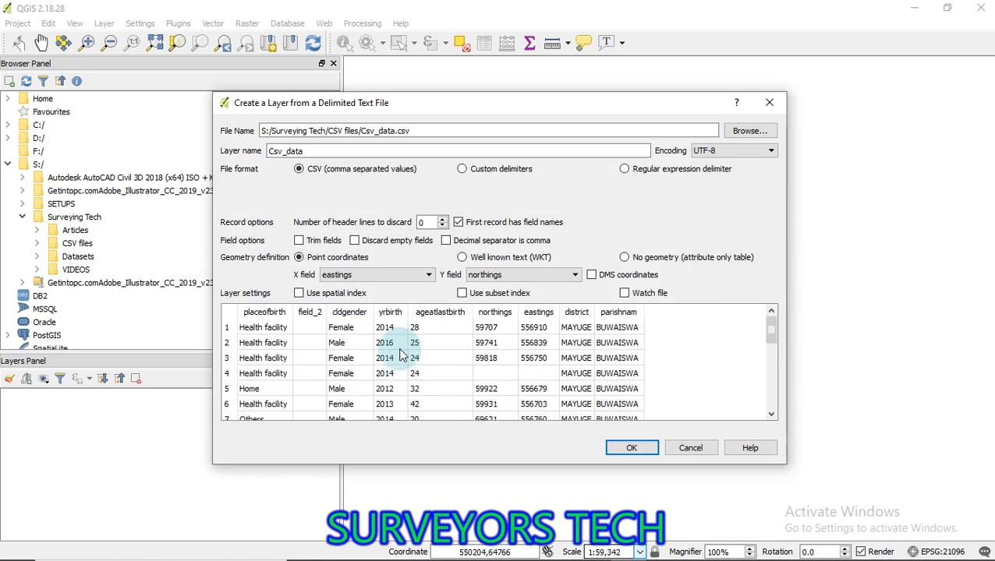
pyautogui.click(262, 313)
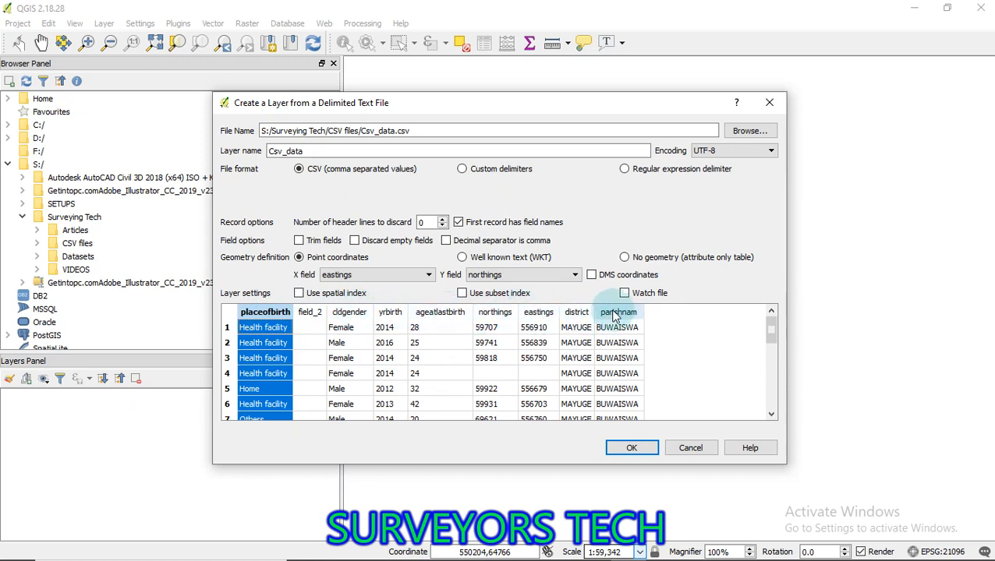
# Step: Look through the sample records of Csv_data down to the last row of the preview
pyautogui.scroll(-5, 597, 388)
pyautogui.scroll(5, 597, 387)
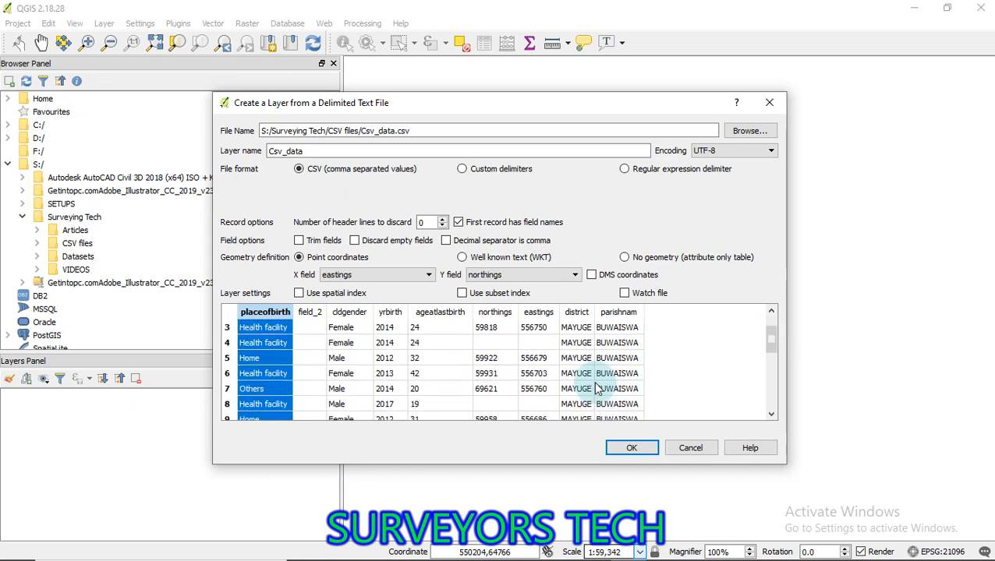
pyautogui.scroll(-5, 597, 387)
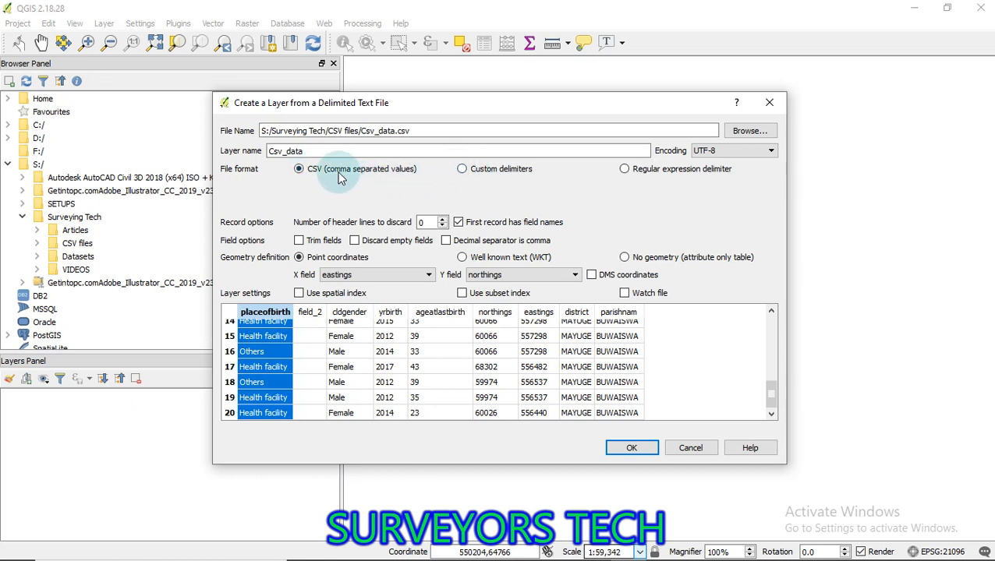
# Step: Compare how the sample records are split with custom delimiters and with CSV (comma separated values), ending on the CSV format
pyautogui.click(461, 169)
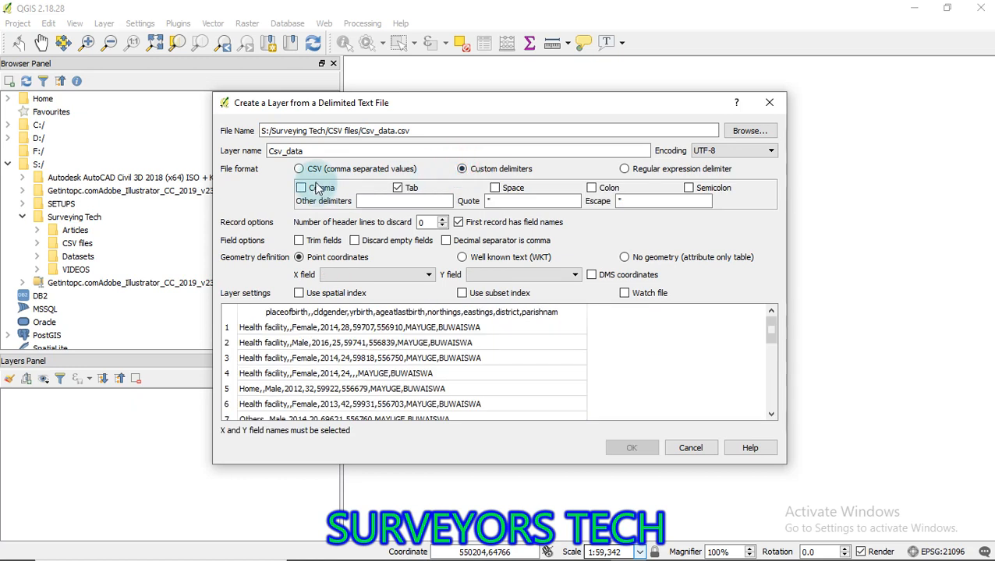
pyautogui.click(298, 169)
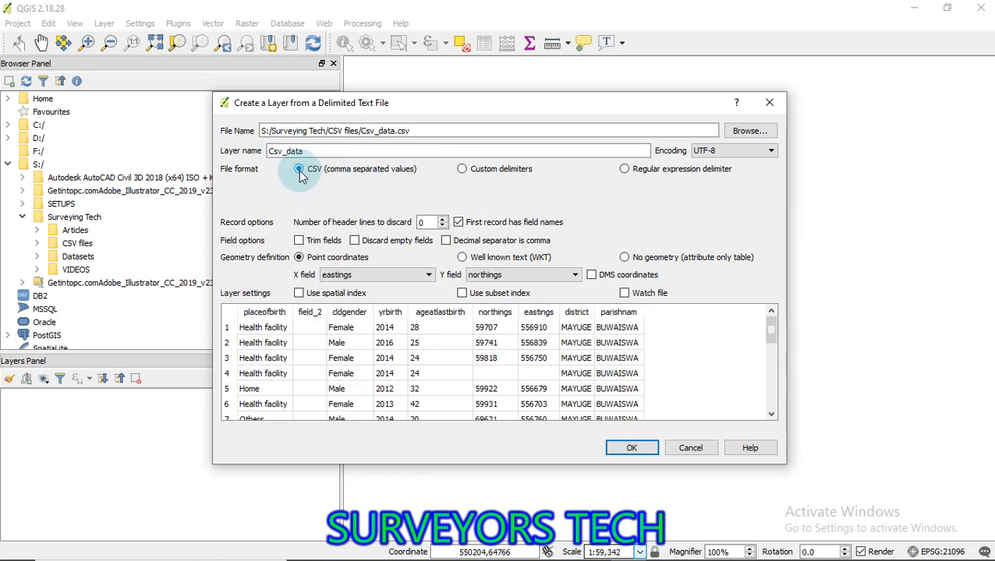
pyautogui.click(464, 174)
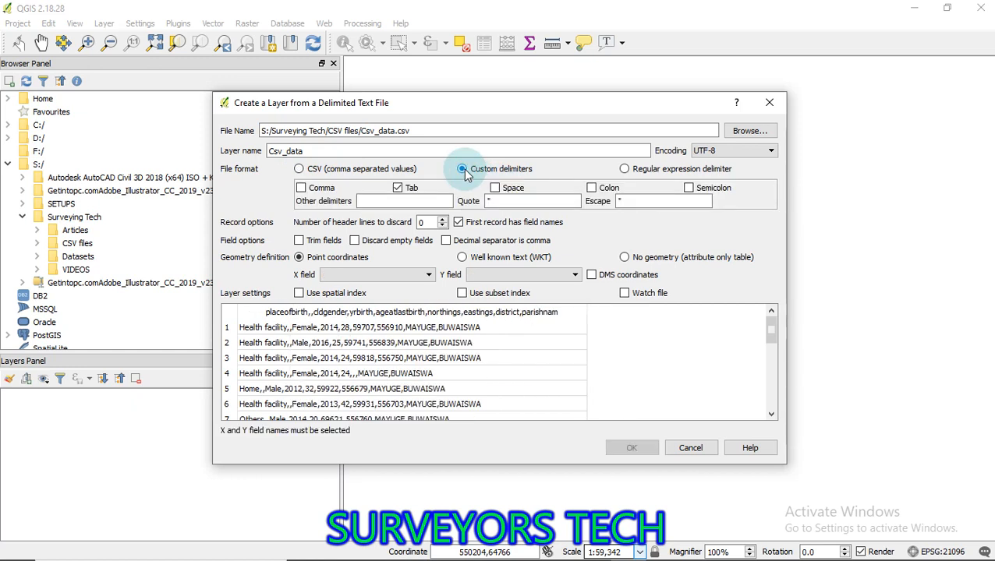
pyautogui.click(300, 170)
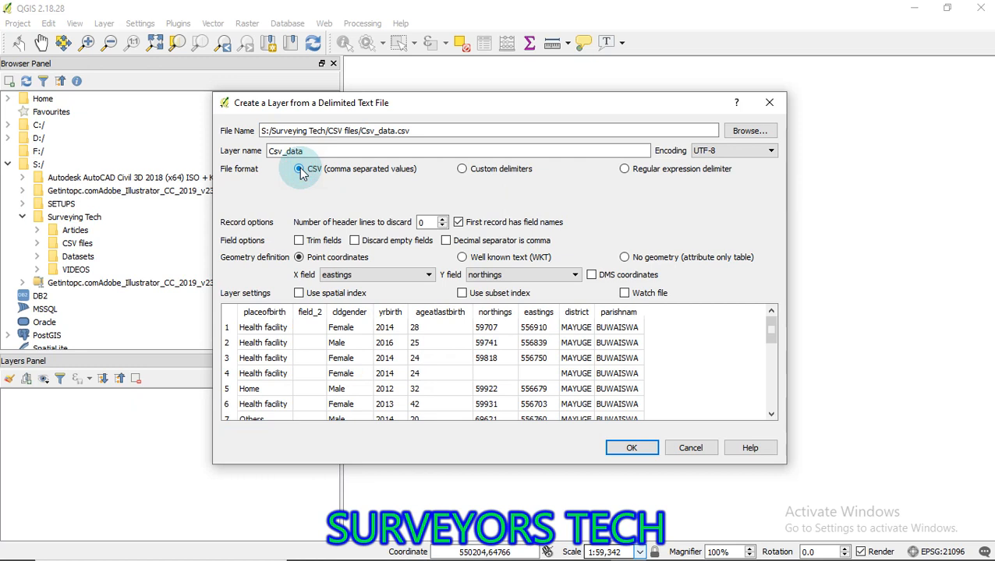
pyautogui.click(463, 171)
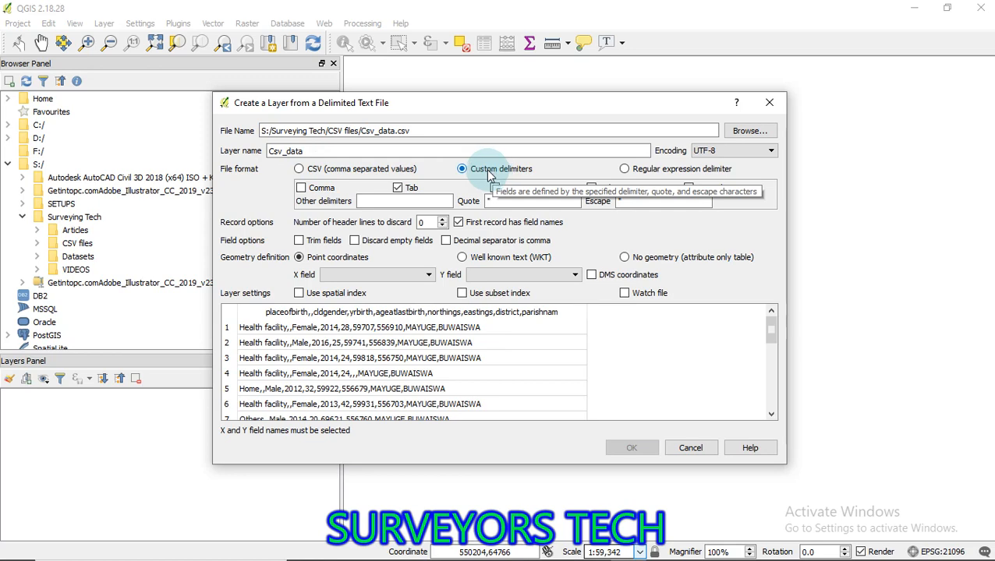
pyautogui.scroll(-5, 371, 397)
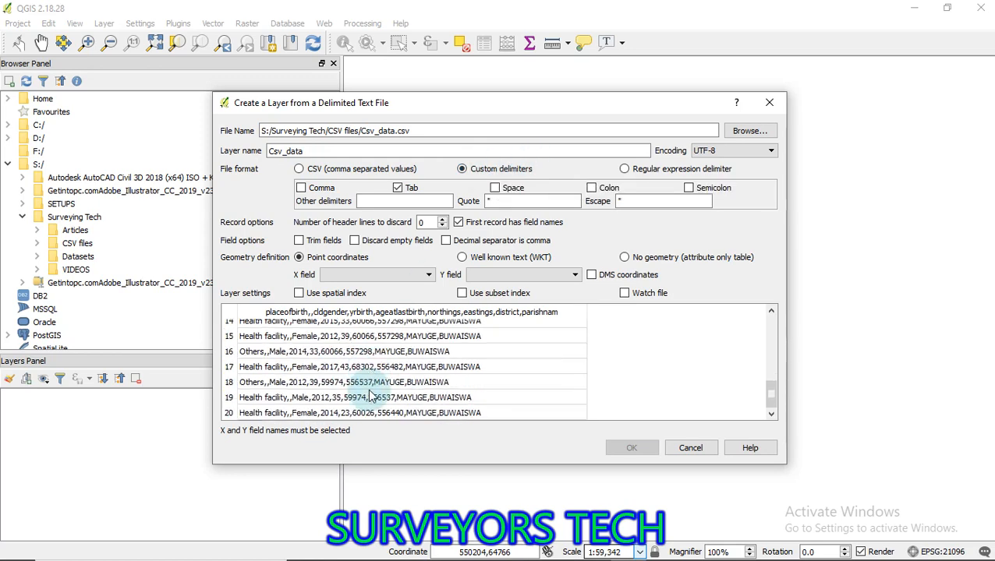
pyautogui.scroll(5, 371, 397)
pyautogui.scroll(-5, 371, 396)
pyautogui.scroll(5, 371, 397)
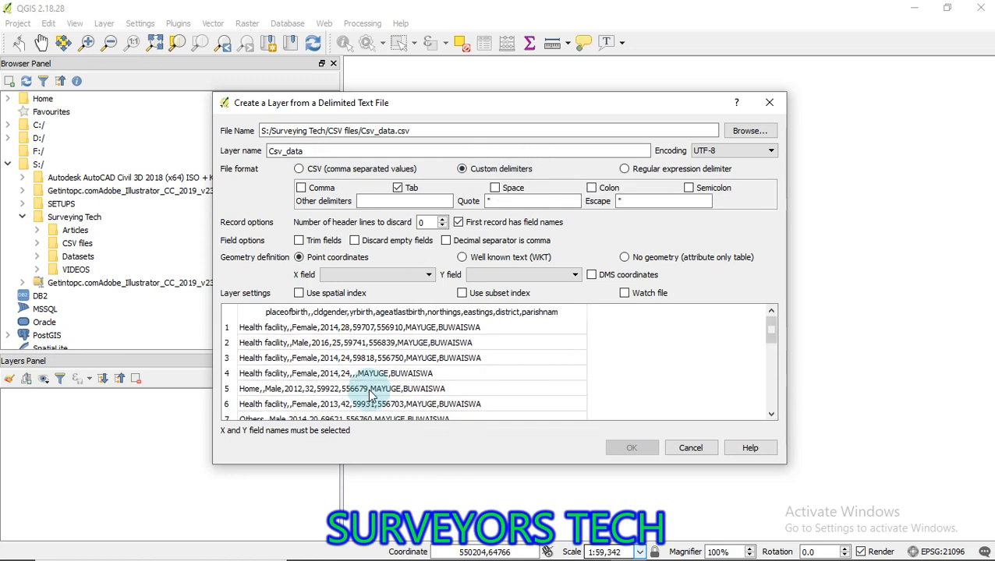
pyautogui.scroll(-5, 371, 397)
pyautogui.scroll(5, 371, 397)
pyautogui.click(300, 170)
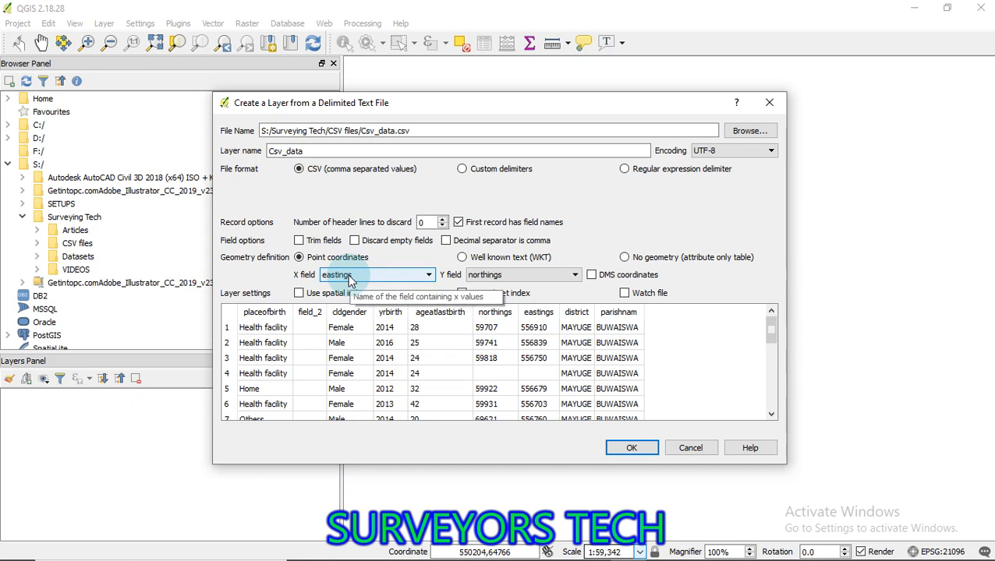
# Step: Try northings as the X field of the point coordinates, and return the X field to eastings
pyautogui.click(347, 274)
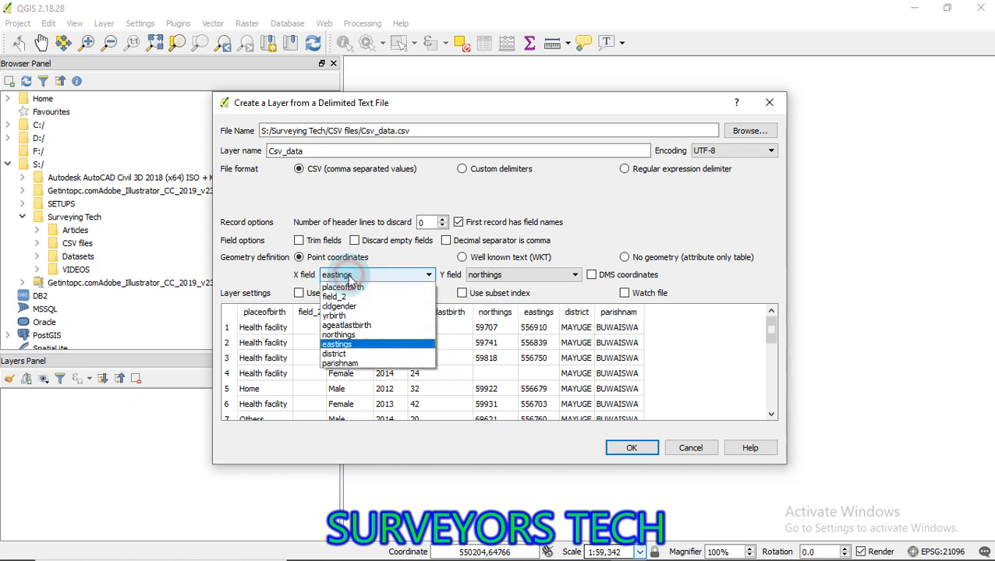
pyautogui.click(339, 334)
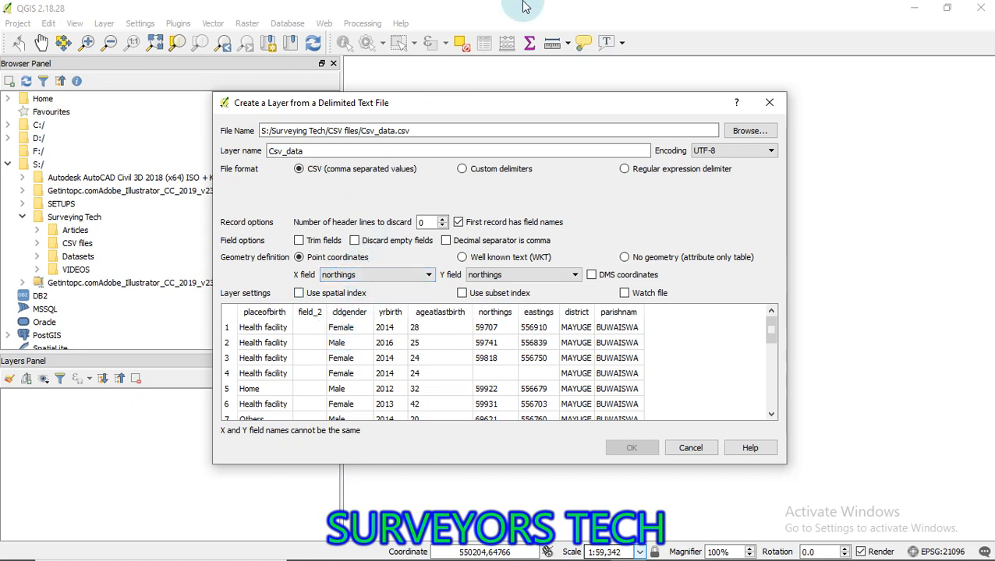
pyautogui.moveTo(527, 8)
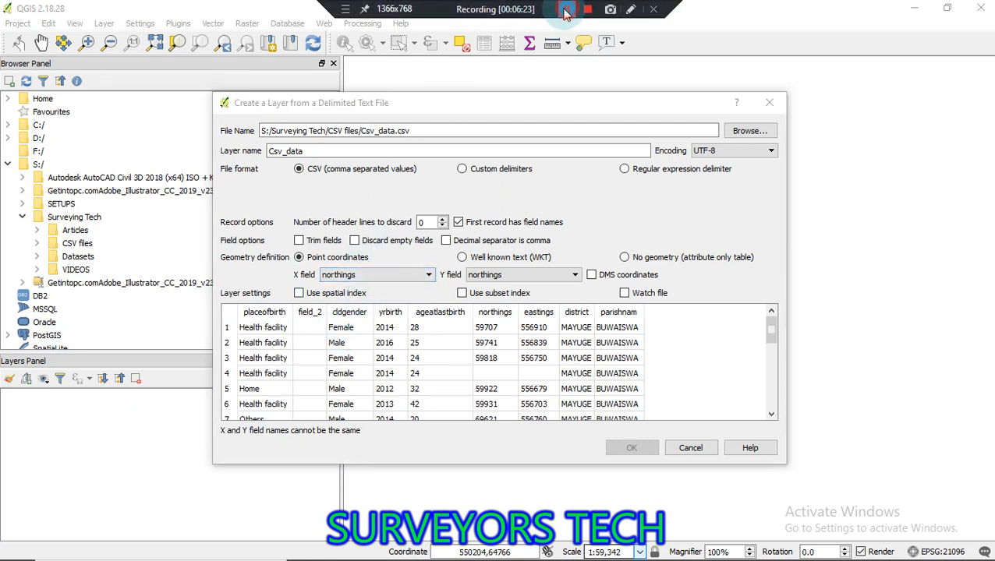
pyautogui.click(383, 282)
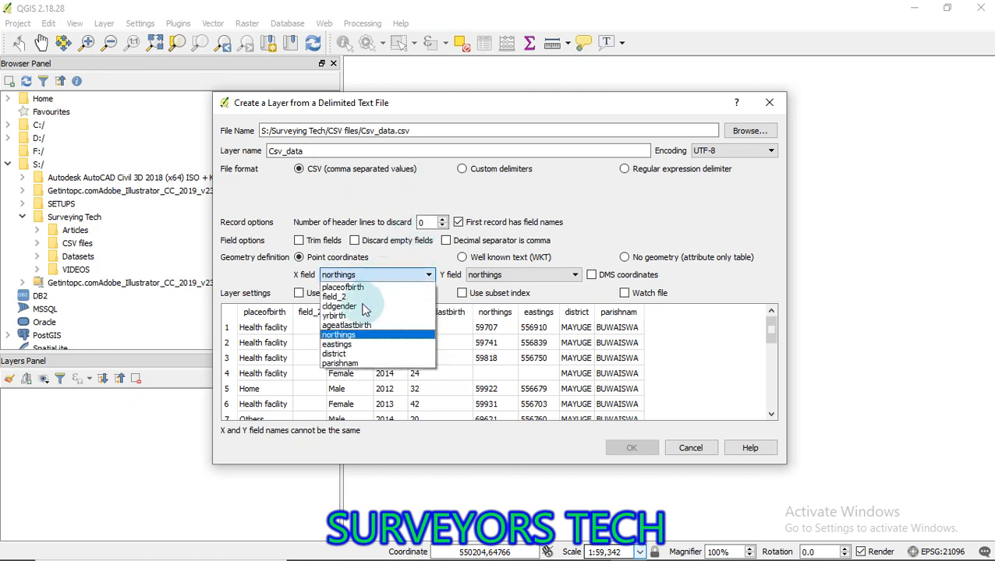
pyautogui.click(336, 344)
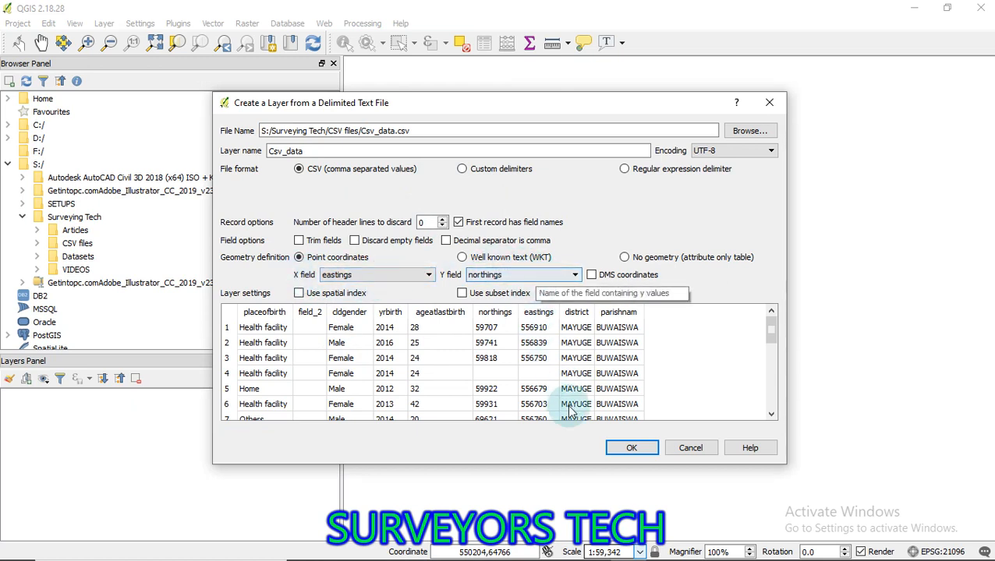
# Step: Create the Csv_data point layer with the Arc 1960 / UTM zone 36N coordinate reference system (EPSG:21096)
pyautogui.click(615, 446)
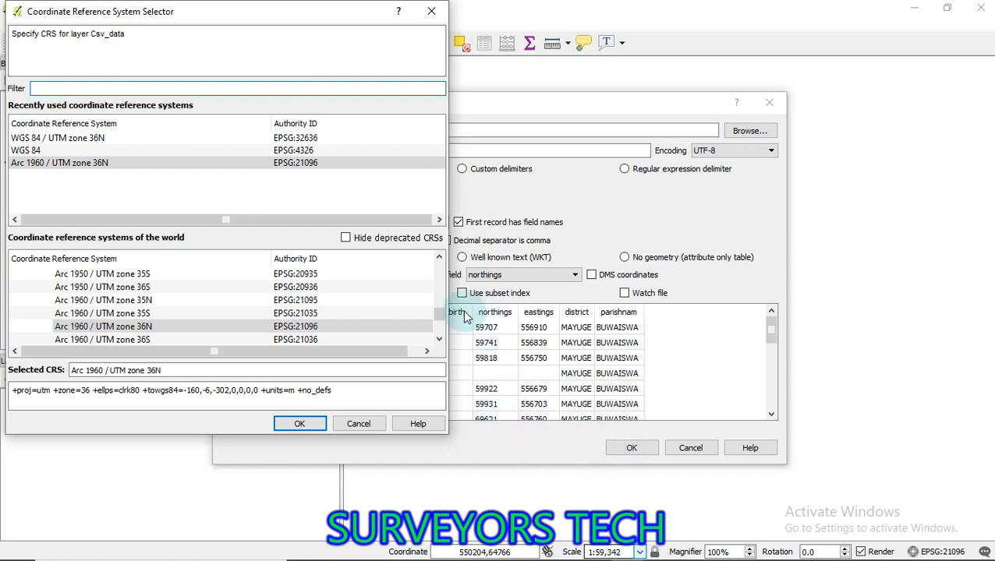
pyautogui.click(164, 167)
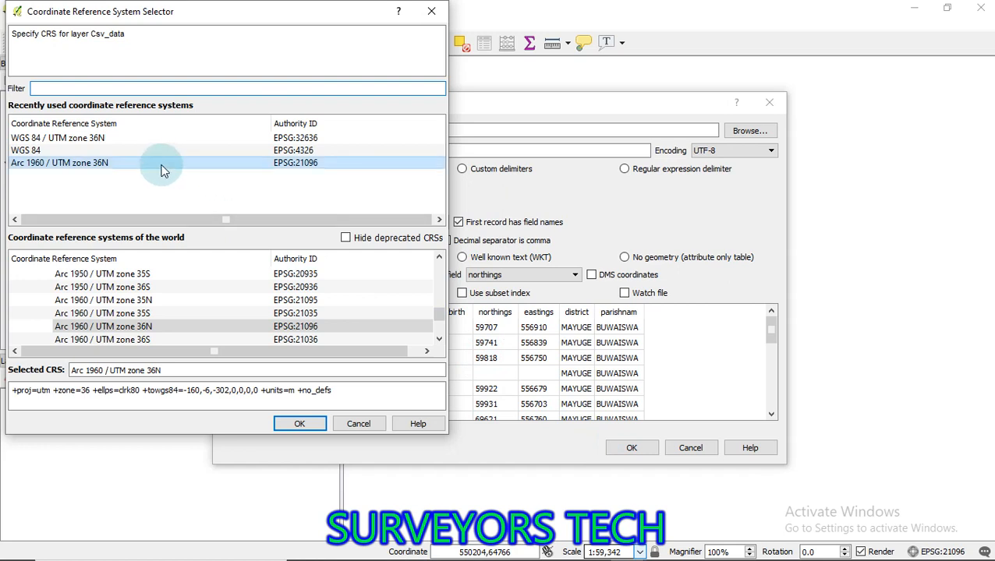
pyautogui.click(162, 166)
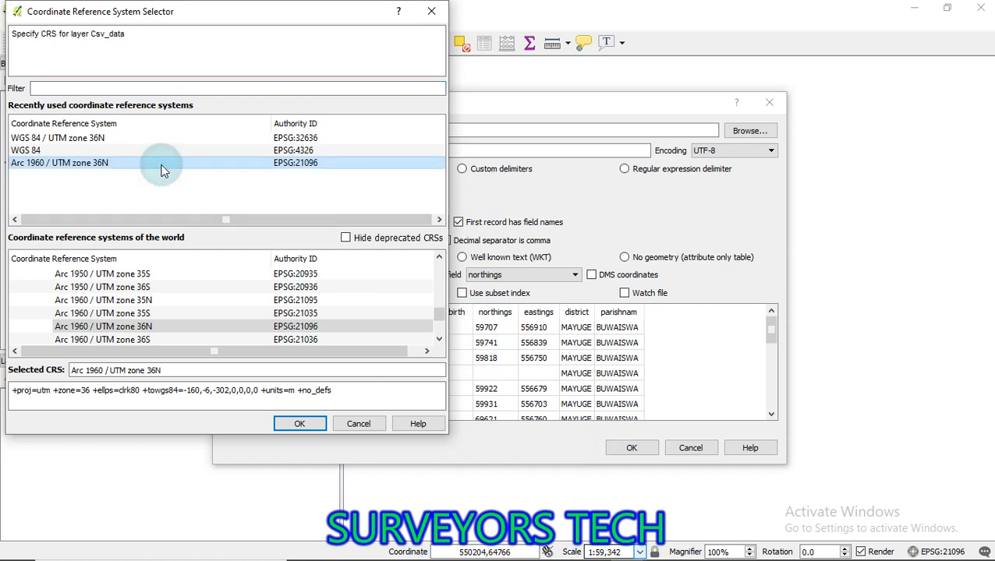
pyautogui.click(163, 166)
pyautogui.doubleClick(164, 164)
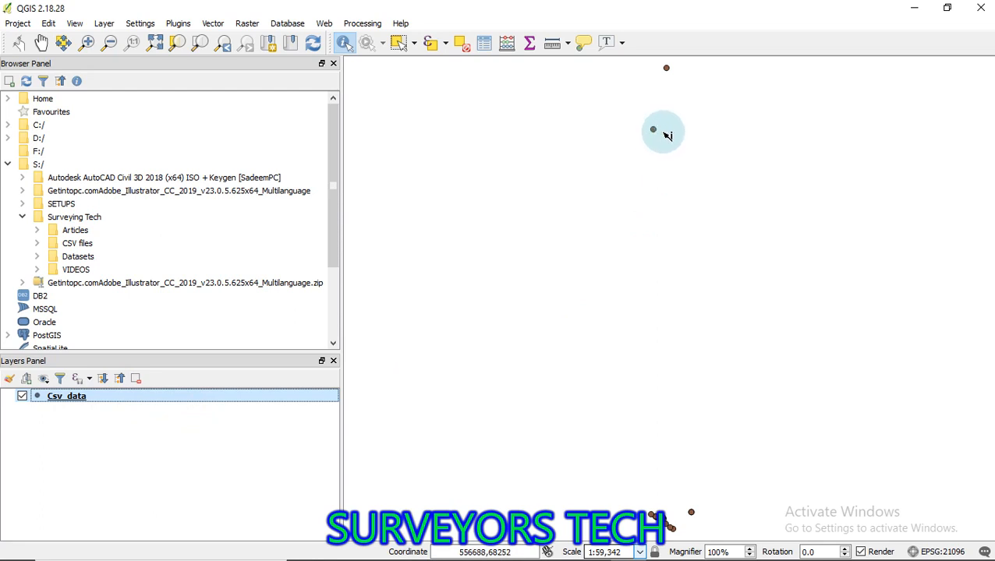
# Step: Open the attribute table of the Csv_data layer
pyautogui.rightClick(177, 399)
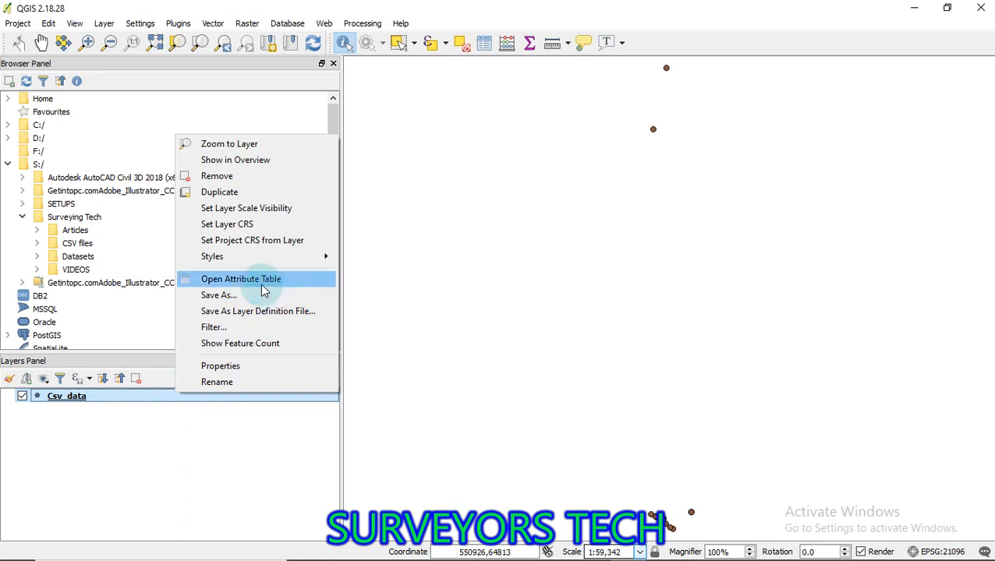
pyautogui.click(129, 423)
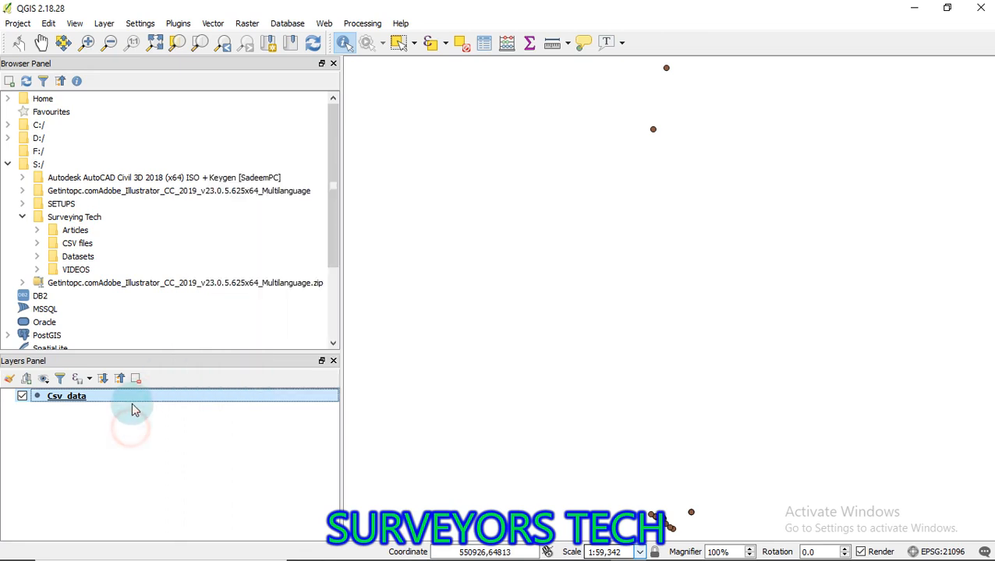
pyautogui.click(133, 397)
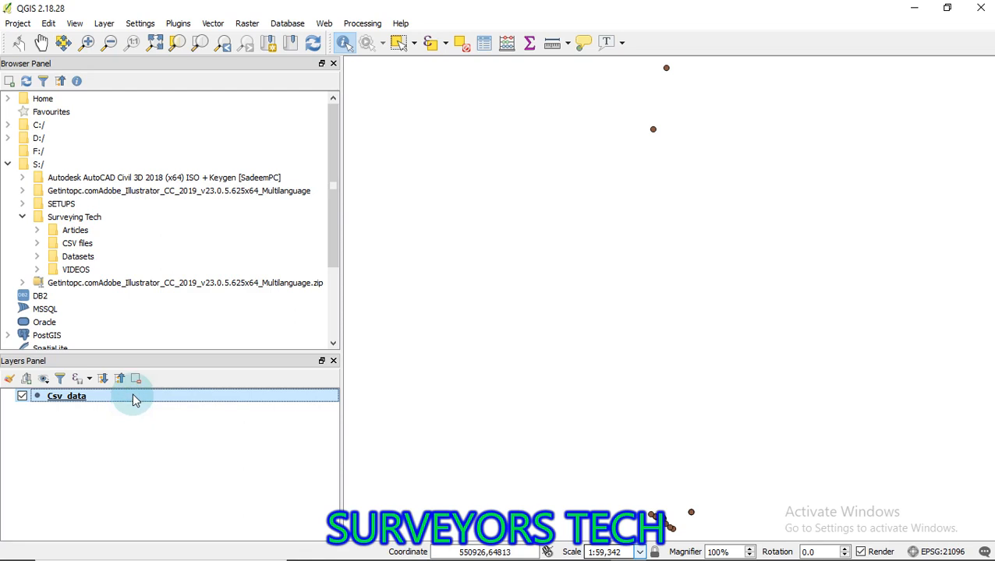
pyautogui.rightClick(133, 399)
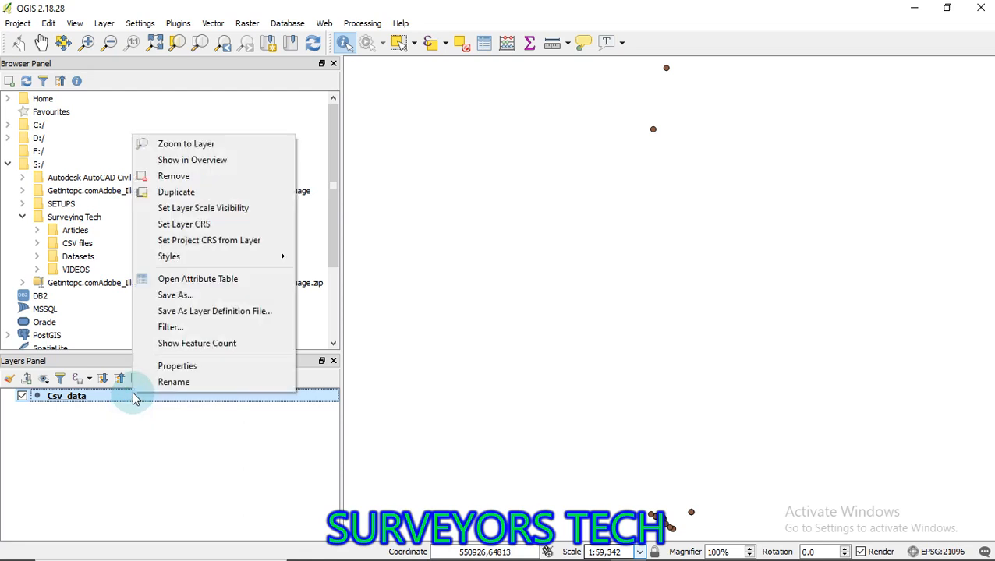
pyautogui.click(205, 277)
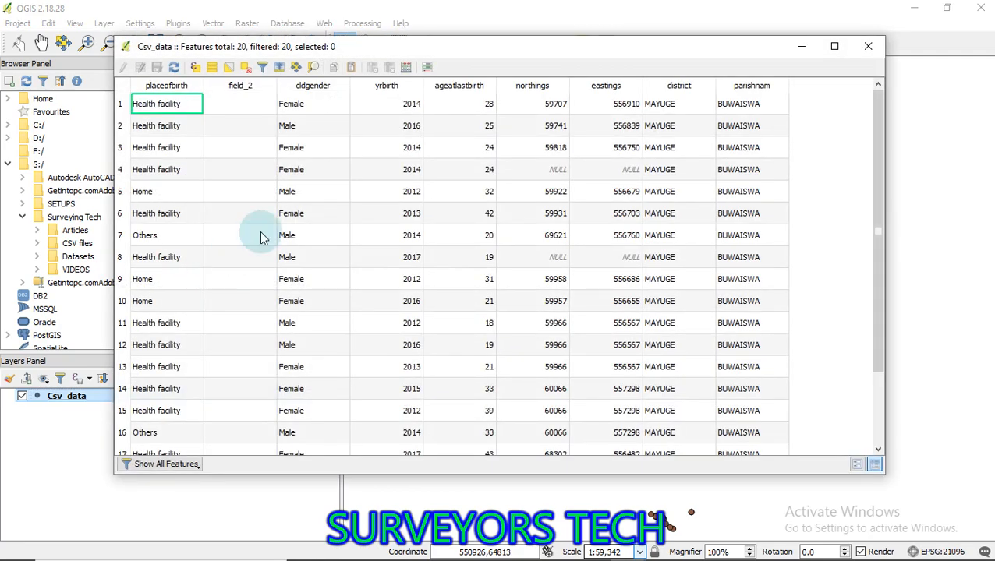
# Step: Select the first record in the attribute table and locate its highlighted point on the map
pyautogui.click(121, 103)
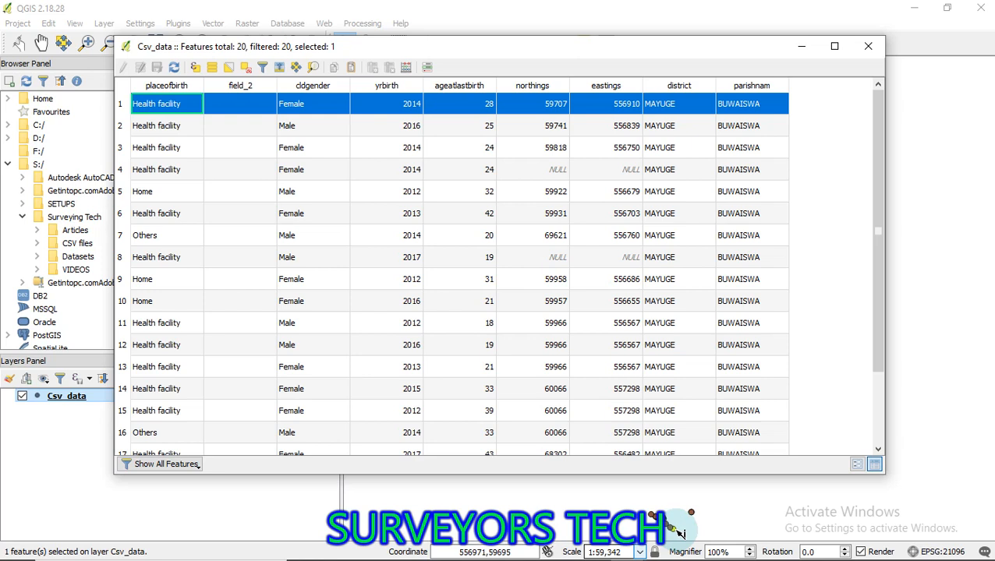
pyautogui.scroll(3, 681, 536)
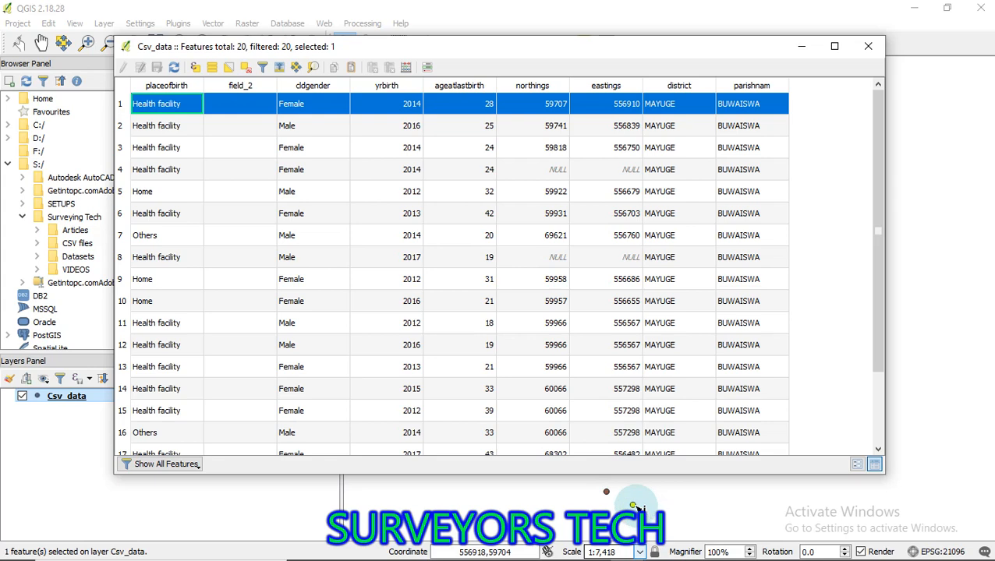
pyautogui.click(801, 47)
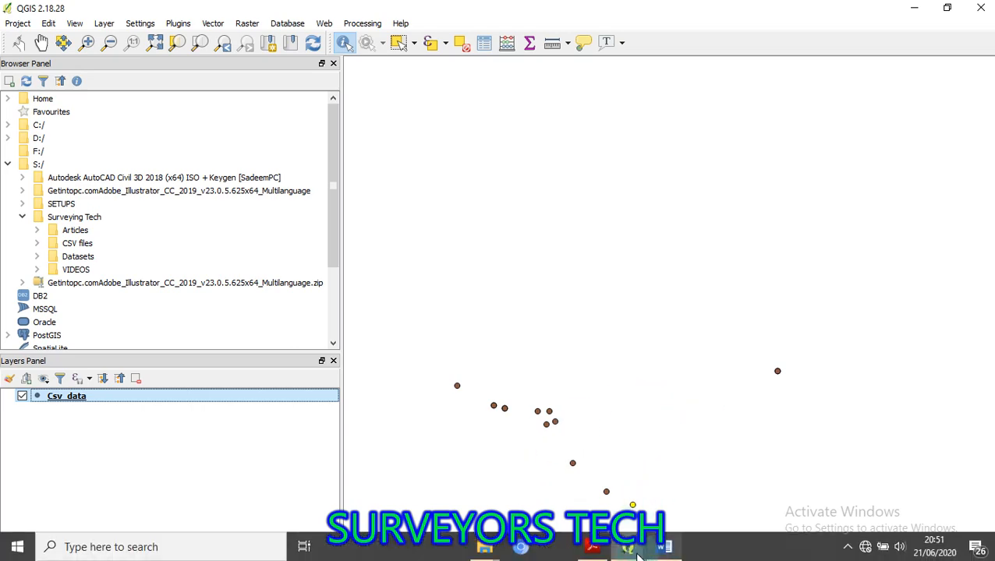
pyautogui.click(633, 551)
pyautogui.click(687, 498)
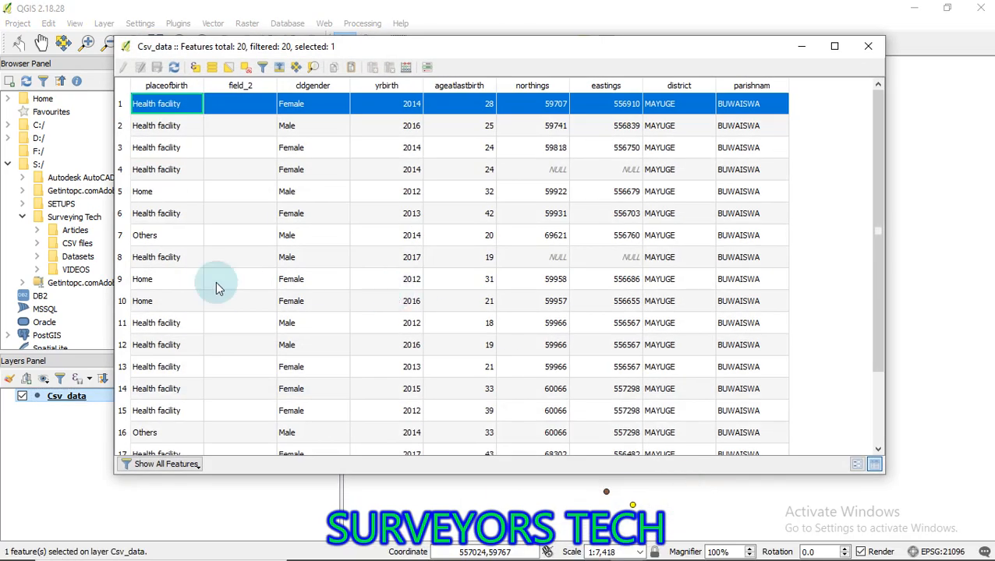
# Step: Select the second record in the attribute table, check its point on the map, and close the table
pyautogui.click(120, 130)
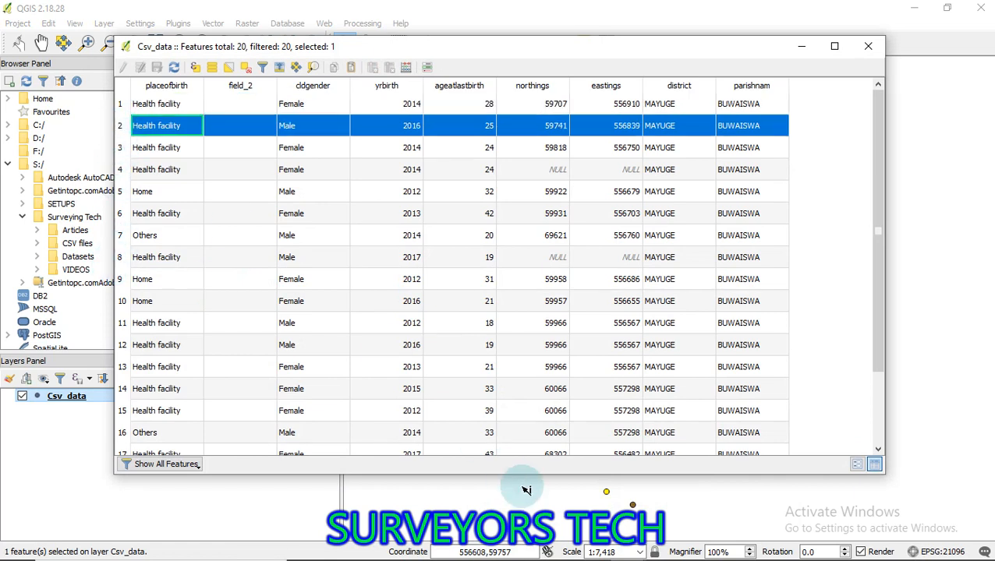
pyautogui.click(594, 502)
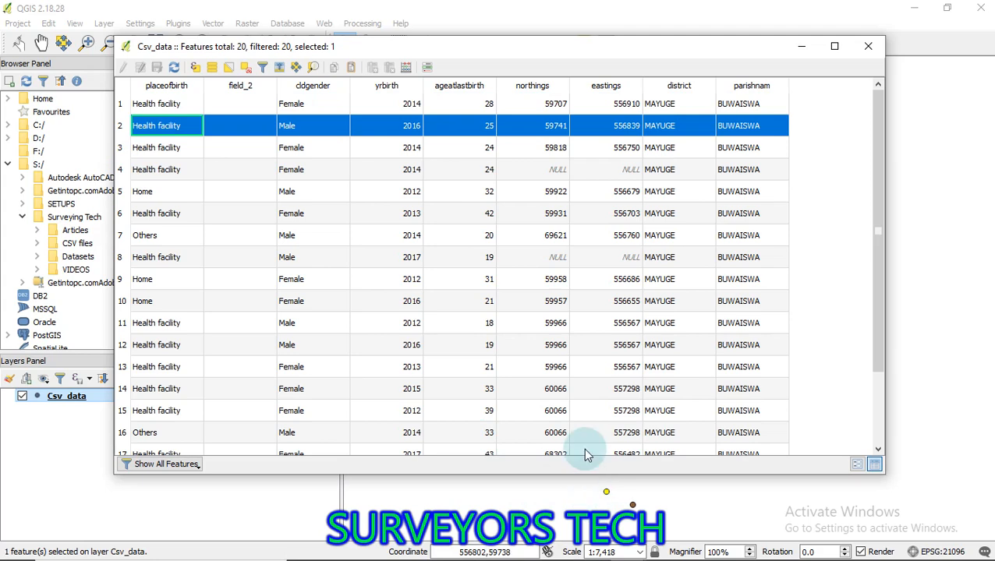
pyautogui.click(870, 46)
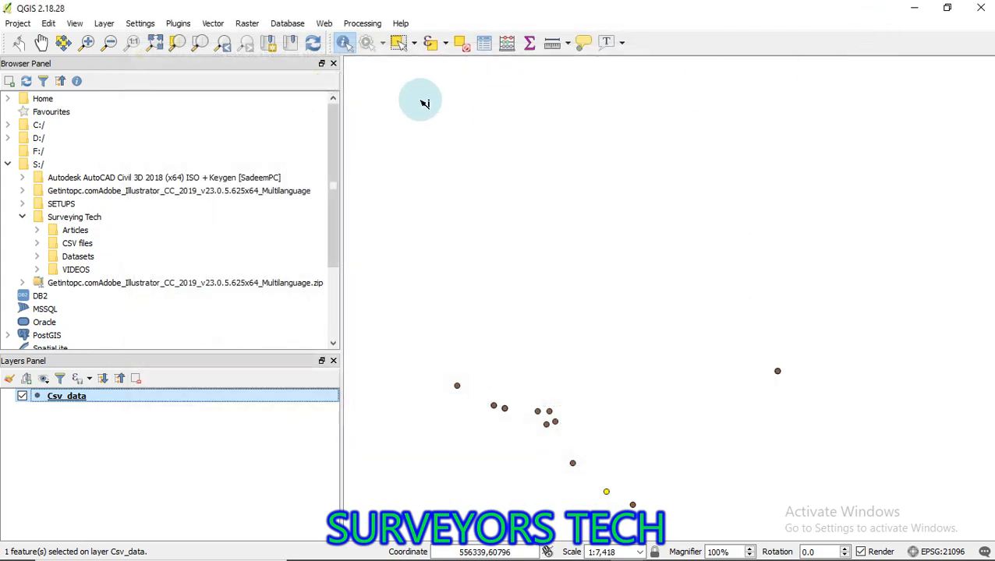
# Step: Identify the isolated point east of the cluster on the map and examine its attributes and derived information
pyautogui.click(344, 43)
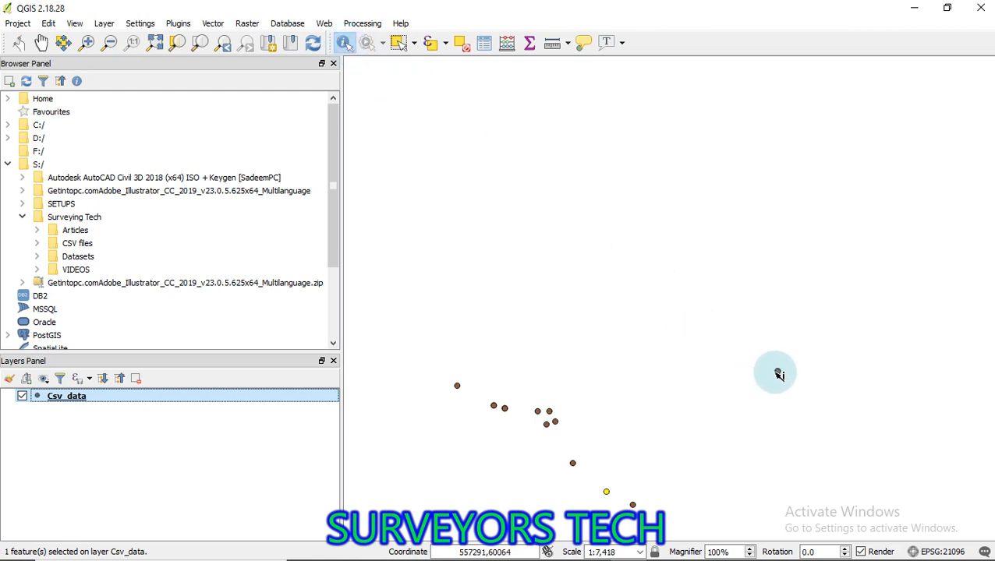
pyautogui.click(777, 372)
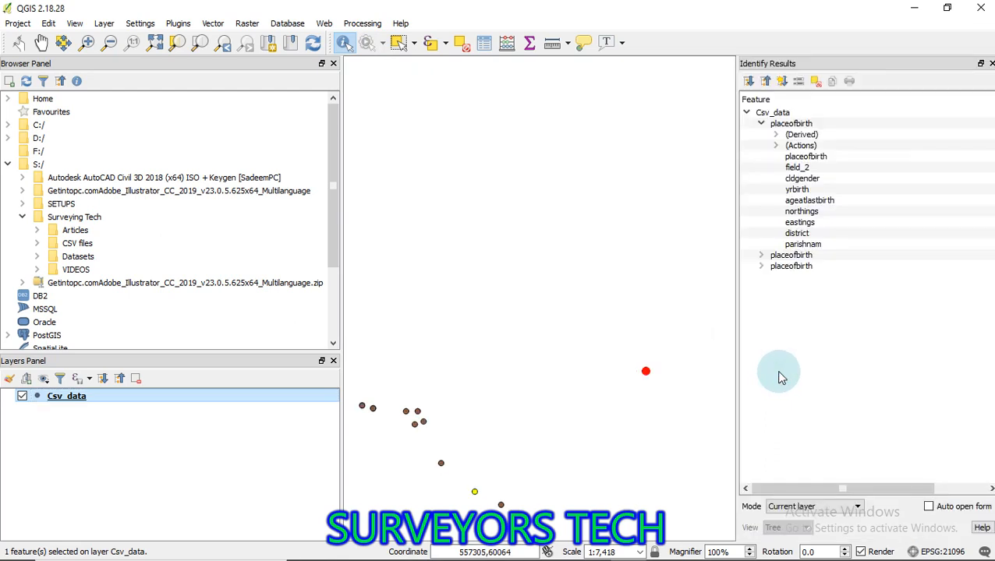
pyautogui.click(801, 186)
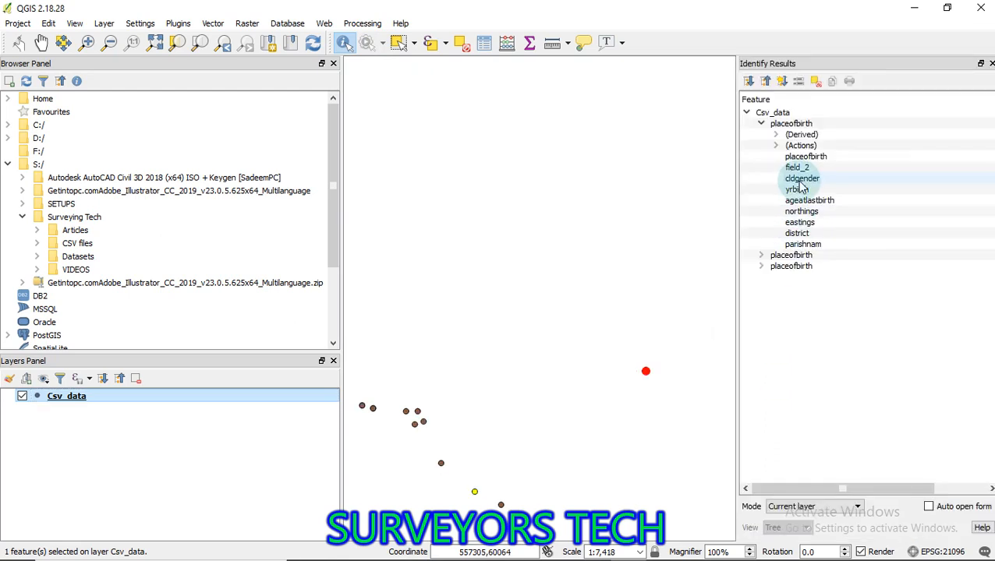
pyautogui.click(776, 136)
pyautogui.click(776, 135)
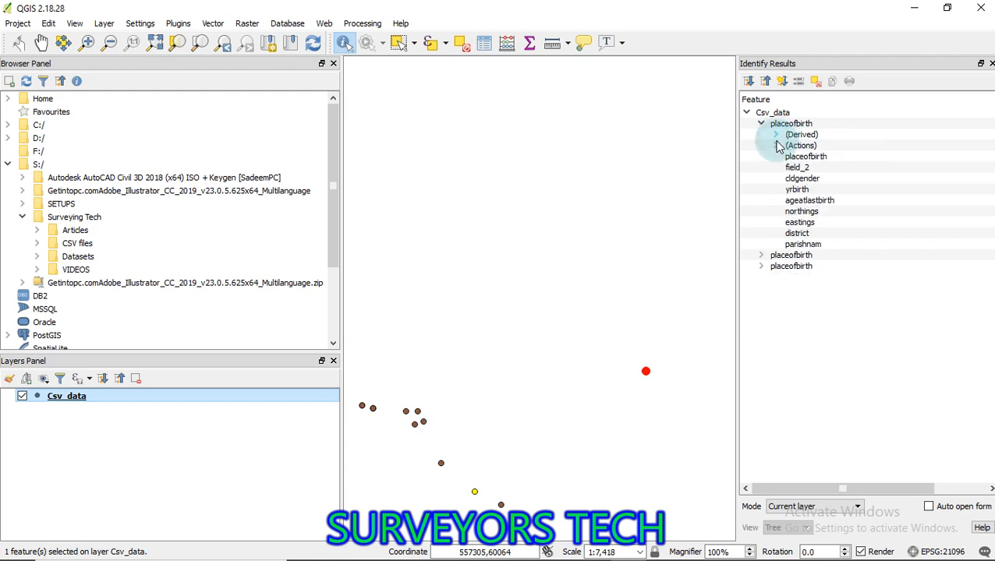
# Step: View the identified point's attributes in its feature form, close the form and the identify results, and collapse the S:/ drive
pyautogui.click(777, 146)
pyautogui.click(805, 158)
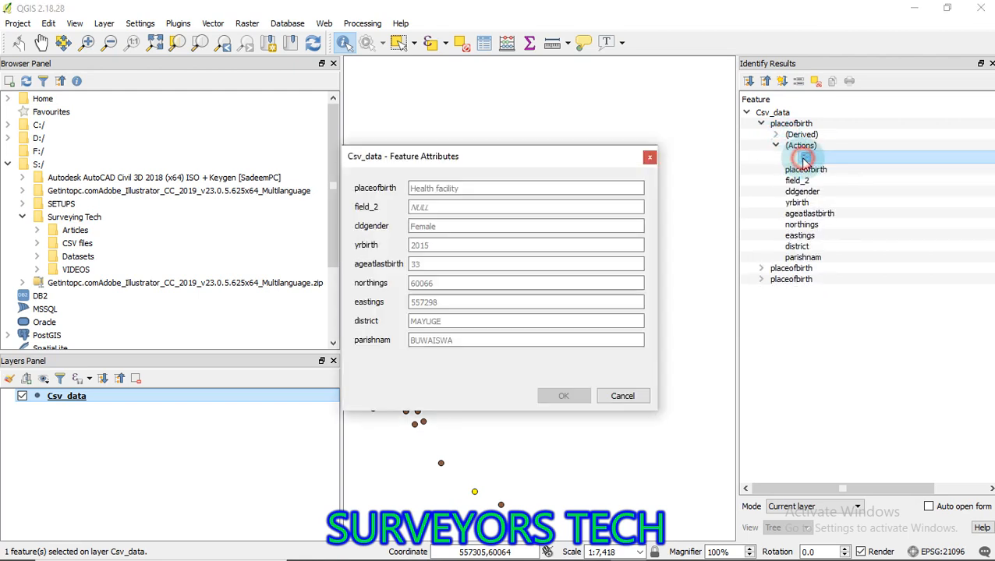
pyautogui.moveTo(527, 153); pyautogui.dragTo(257, 150)
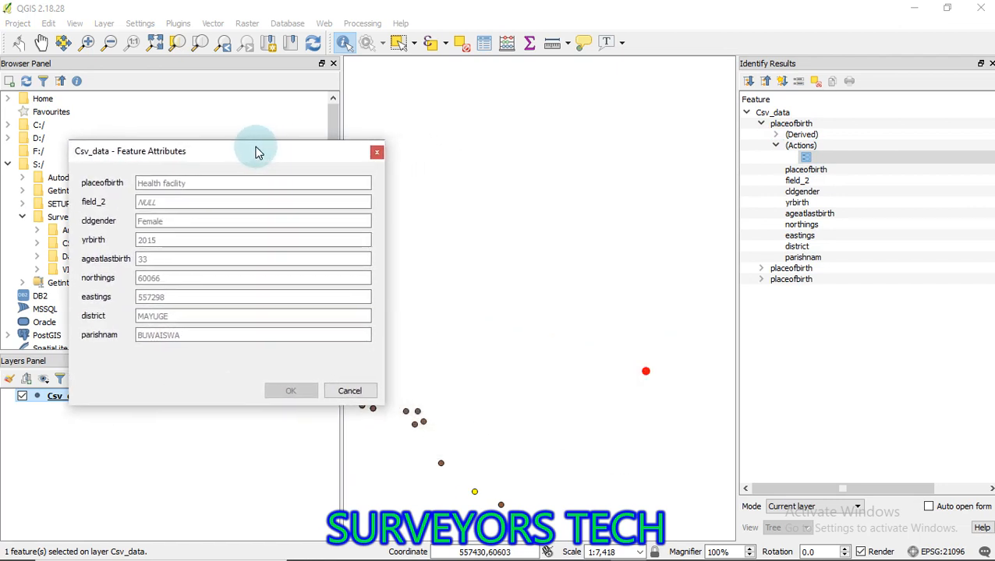
pyautogui.click(377, 151)
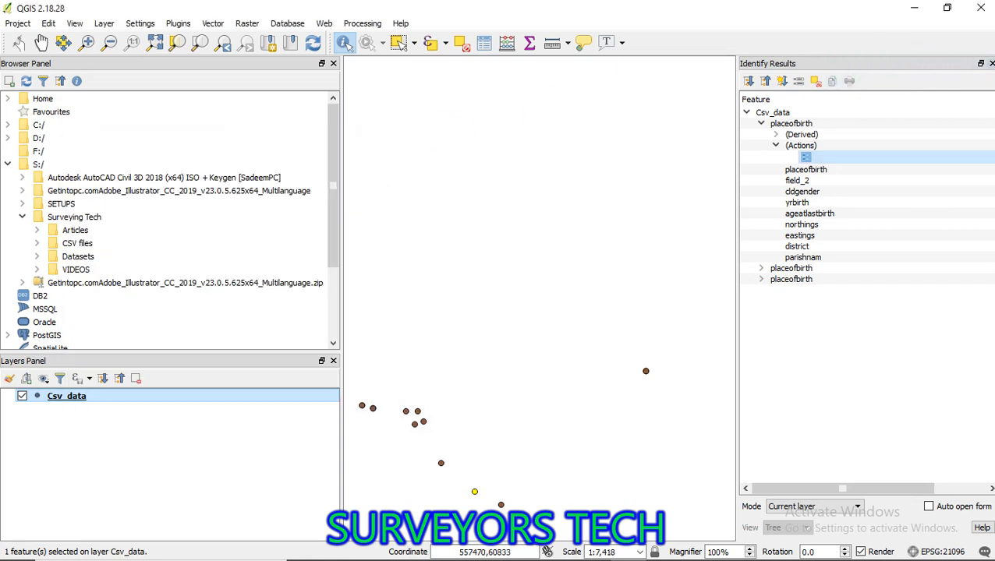
pyautogui.click(990, 63)
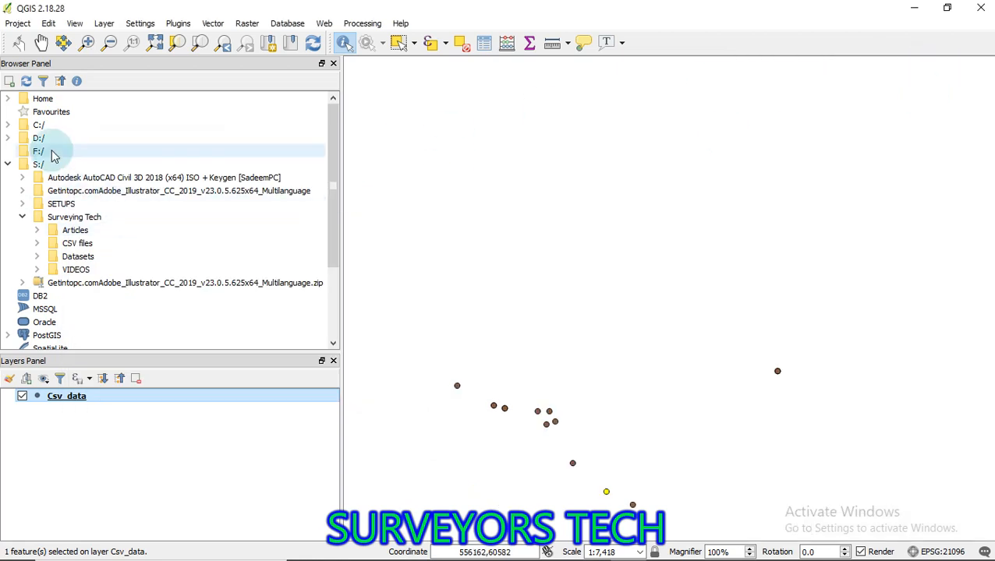
pyautogui.click(8, 163)
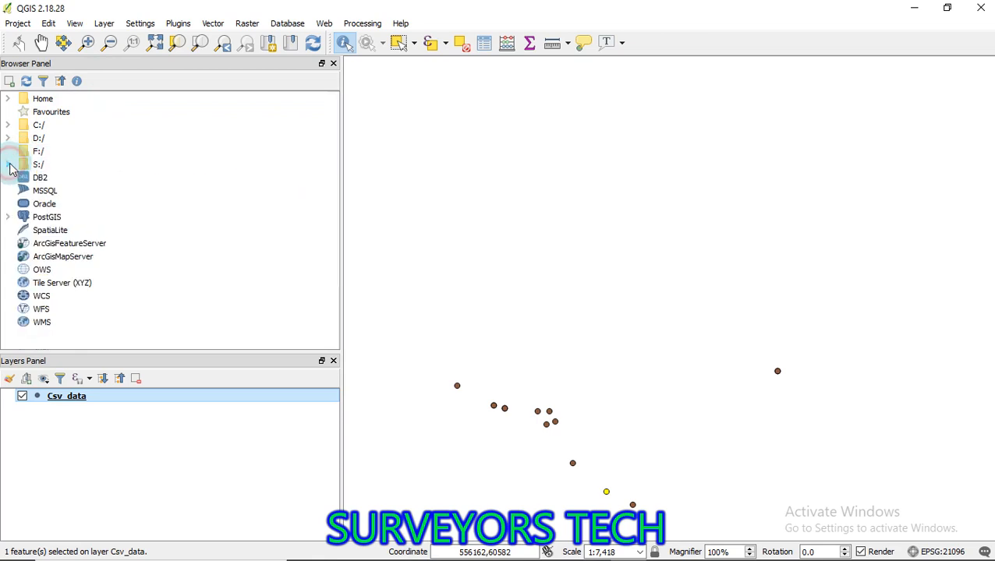
# Step: Start adding a vector layer, review the Database source options with the PostgreSQL type, and set the source type back to File
pyautogui.click(105, 28)
pyautogui.moveTo(167, 62)
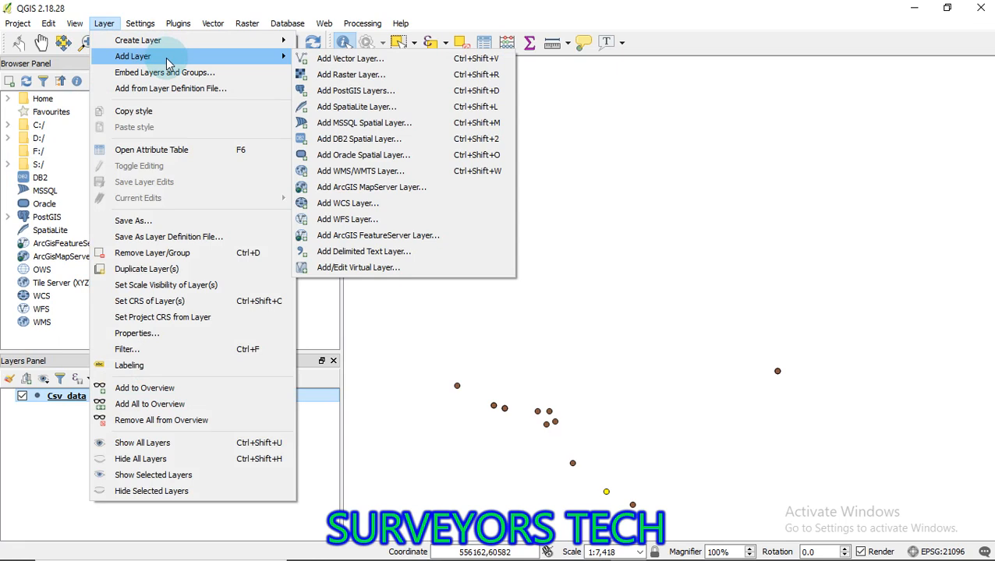
pyautogui.click(381, 63)
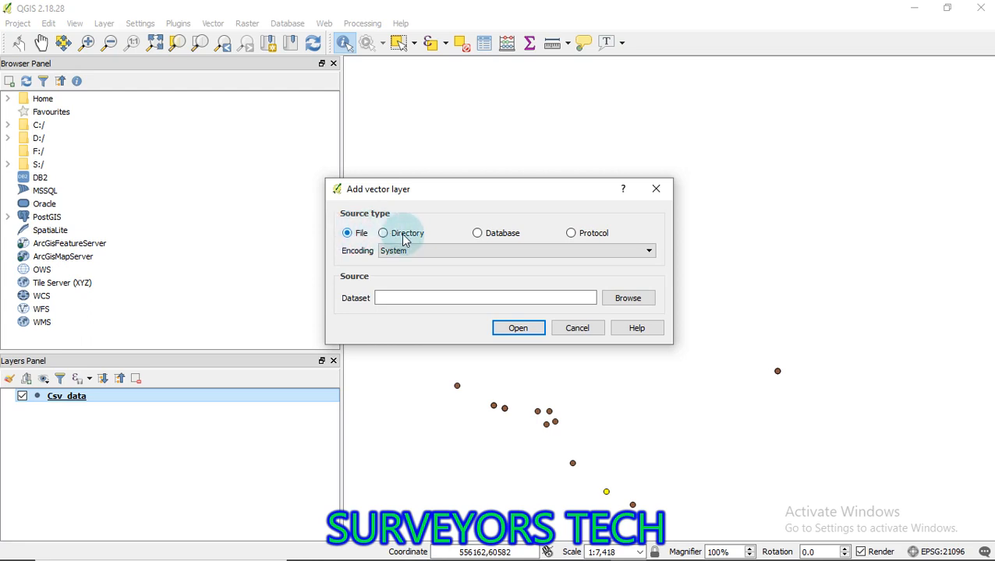
pyautogui.click(477, 233)
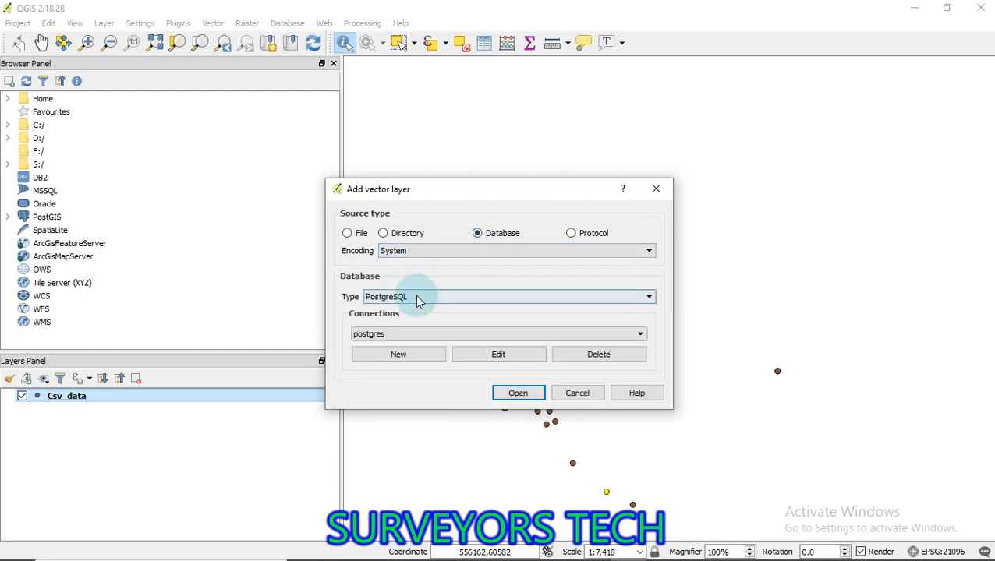
pyautogui.click(530, 296)
pyautogui.click(530, 298)
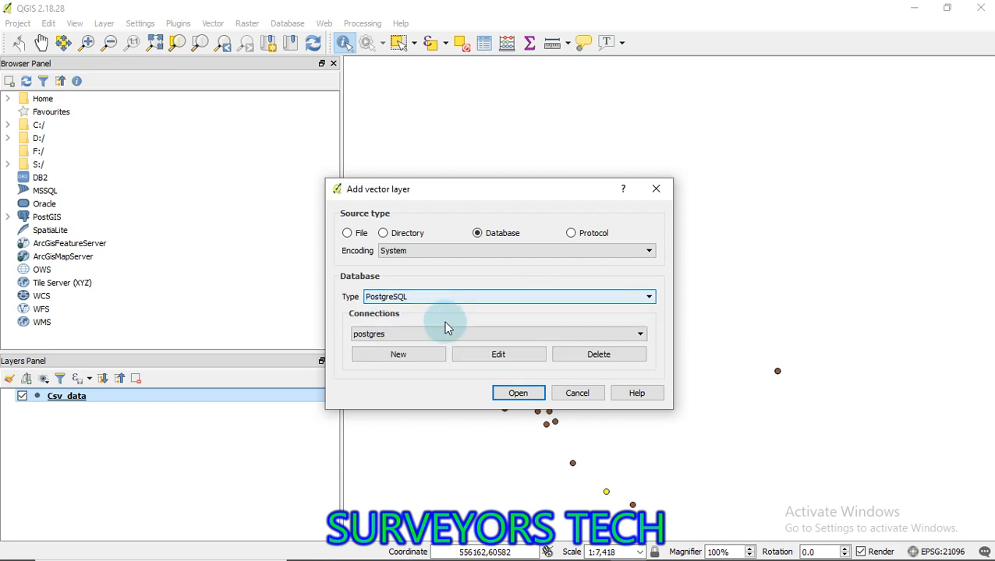
pyautogui.click(347, 234)
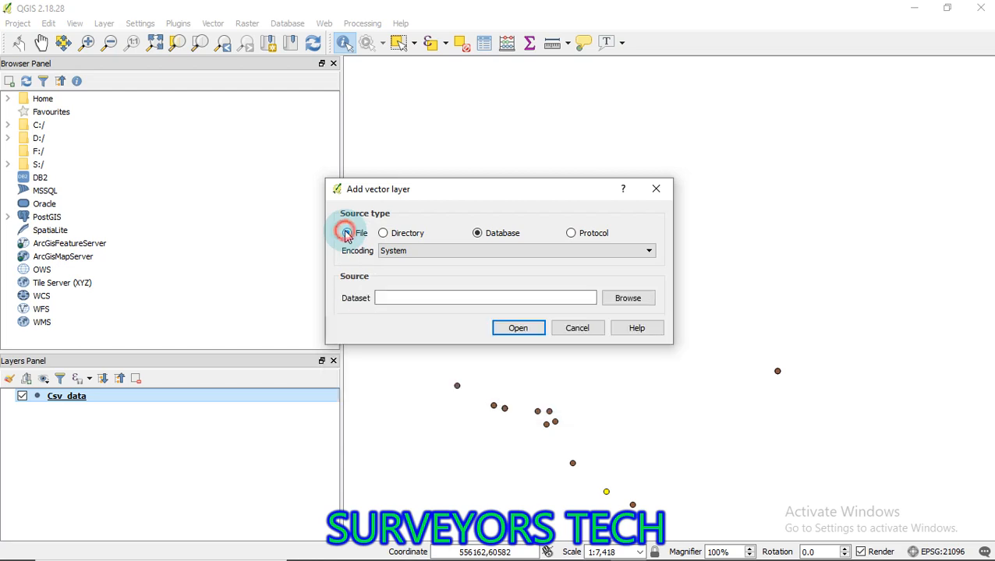
# Step: Load the Ug_Districts shapefile from the Datasets Vector Data folder as a vector layer
pyautogui.click(627, 298)
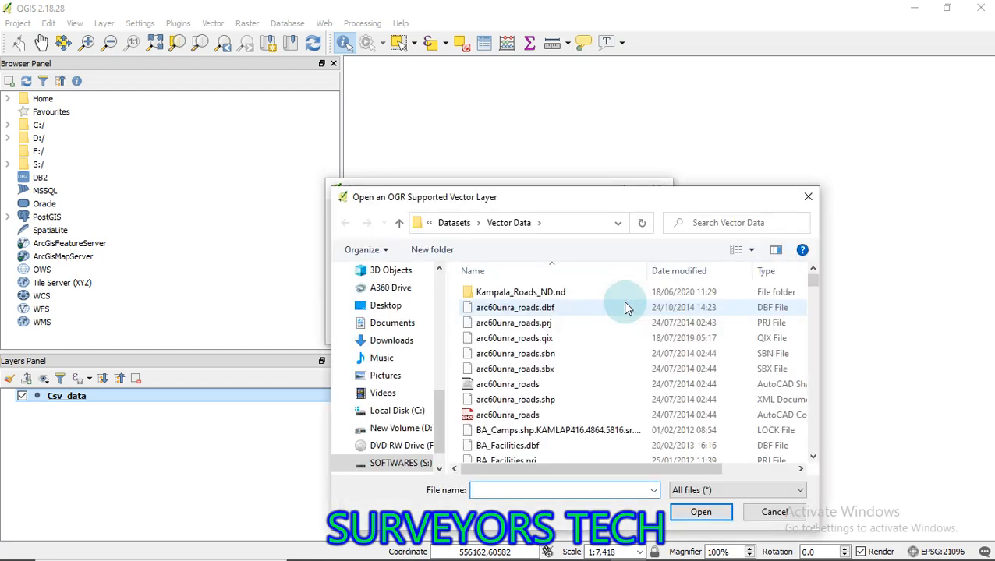
pyautogui.scroll(-12, 570, 403)
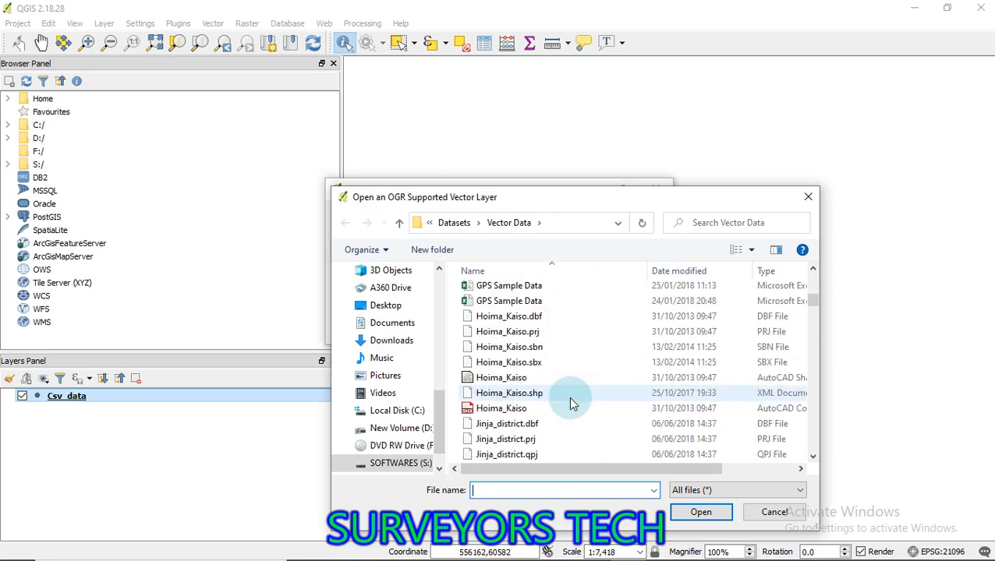
pyautogui.scroll(-12, 570, 403)
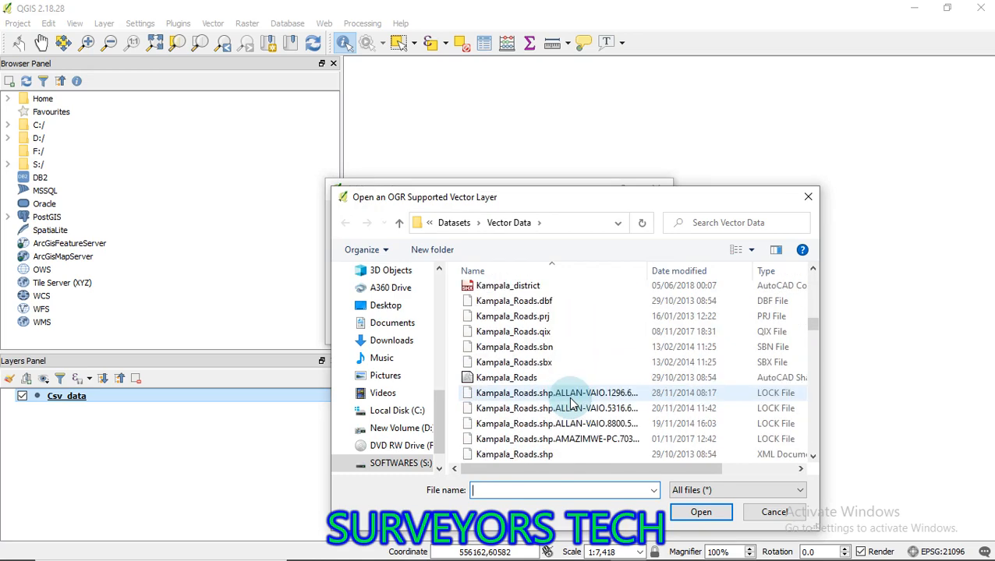
pyautogui.scroll(-5, 568, 399)
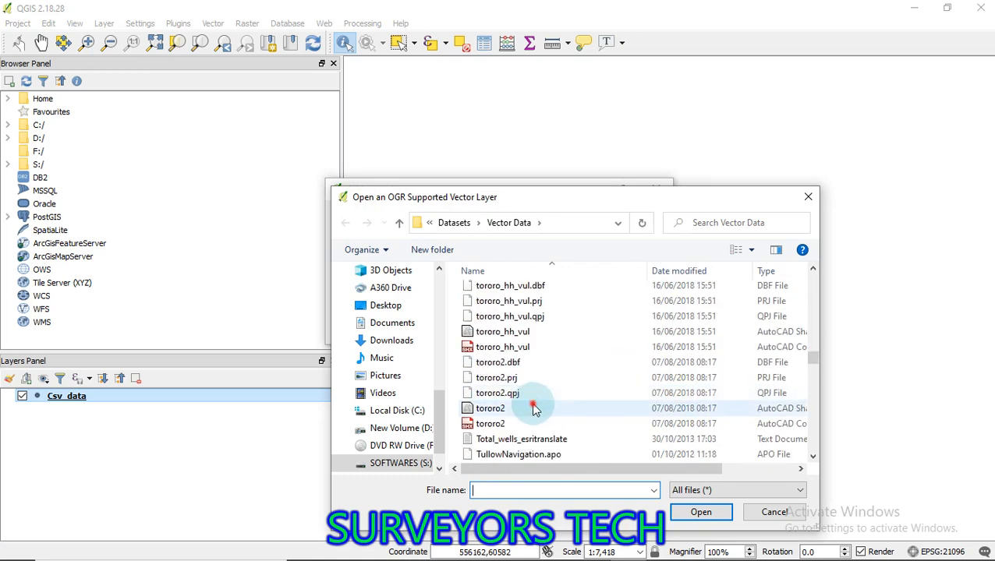
pyautogui.click(535, 409)
pyautogui.press('u')
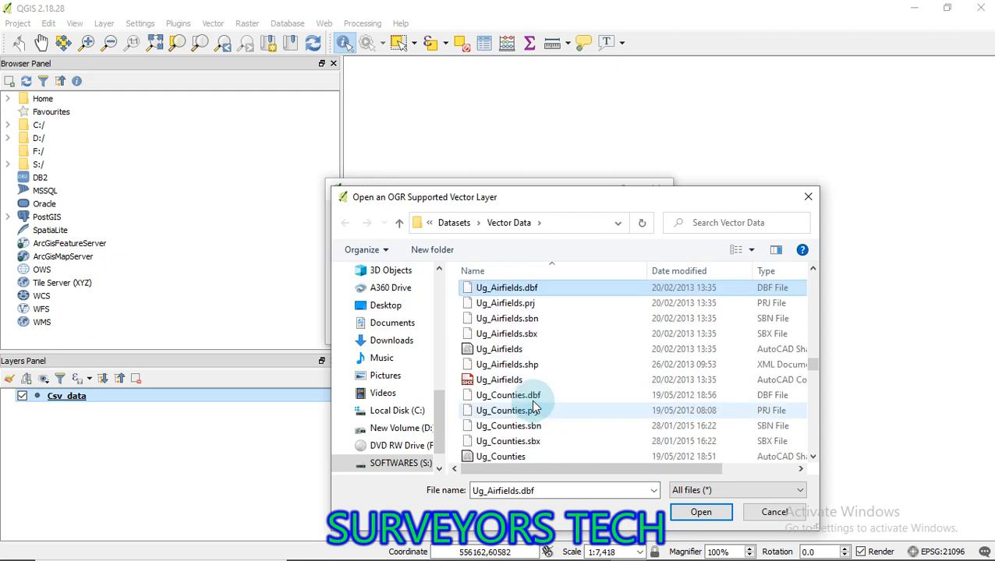
pyautogui.scroll(-2, 535, 407)
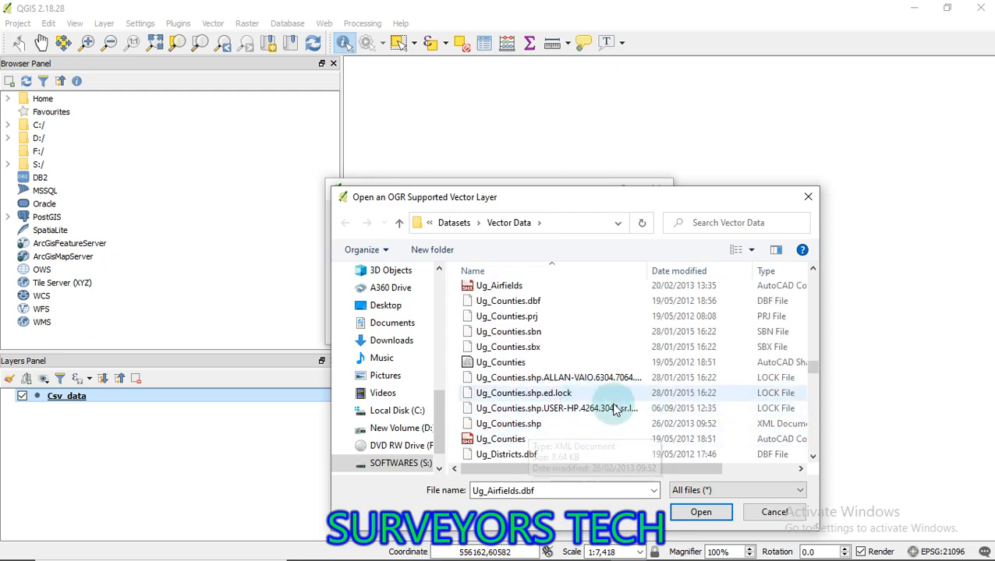
pyautogui.click(813, 458)
pyautogui.click(813, 457)
pyautogui.click(812, 457)
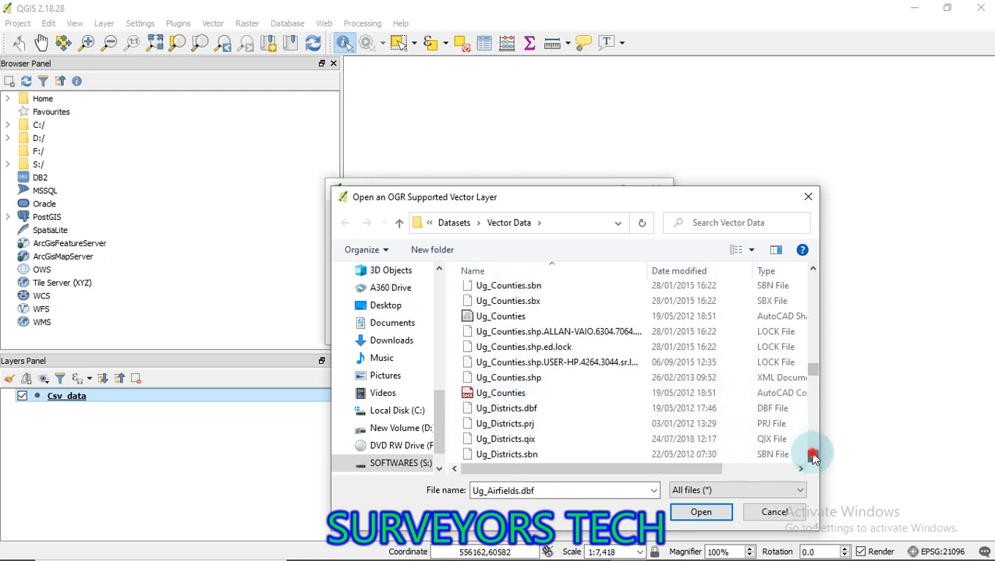
pyautogui.click(813, 457)
pyautogui.click(812, 458)
pyautogui.click(813, 458)
pyautogui.click(813, 457)
pyautogui.click(516, 424)
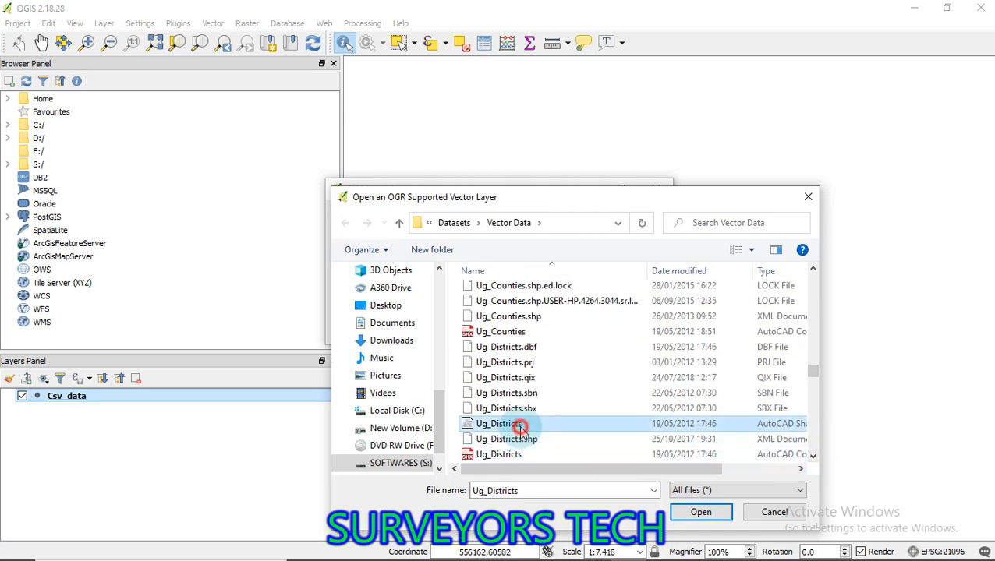
pyautogui.click(701, 513)
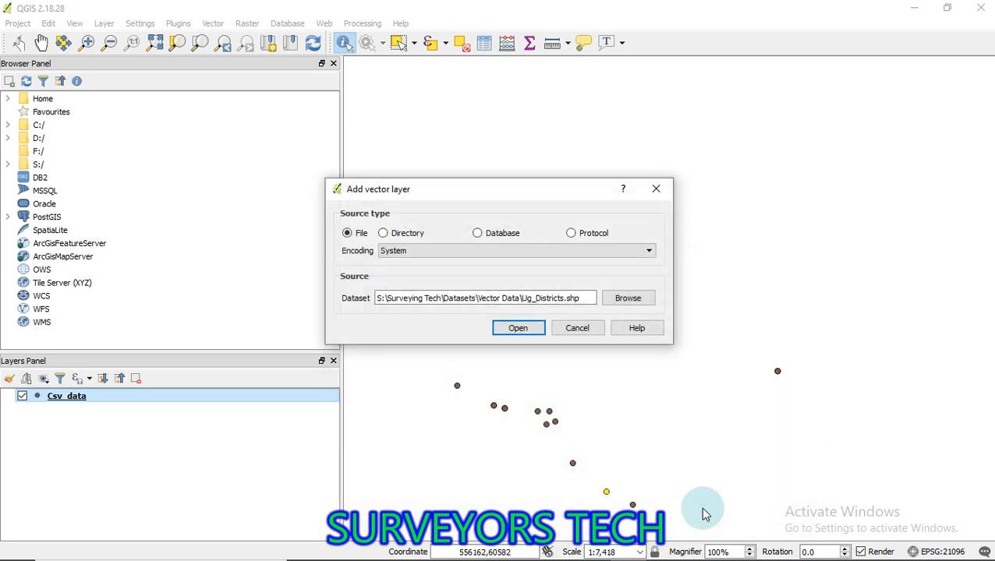
pyautogui.click(524, 330)
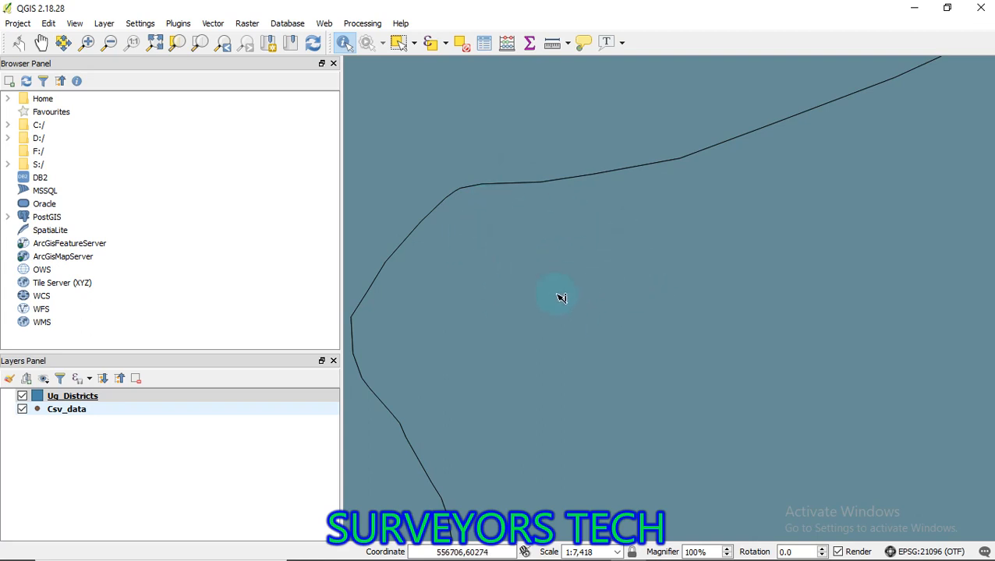
# Step: Set the map scale to 1:1,000,000, then zoom to the full extent of the layers
pyautogui.click(596, 552)
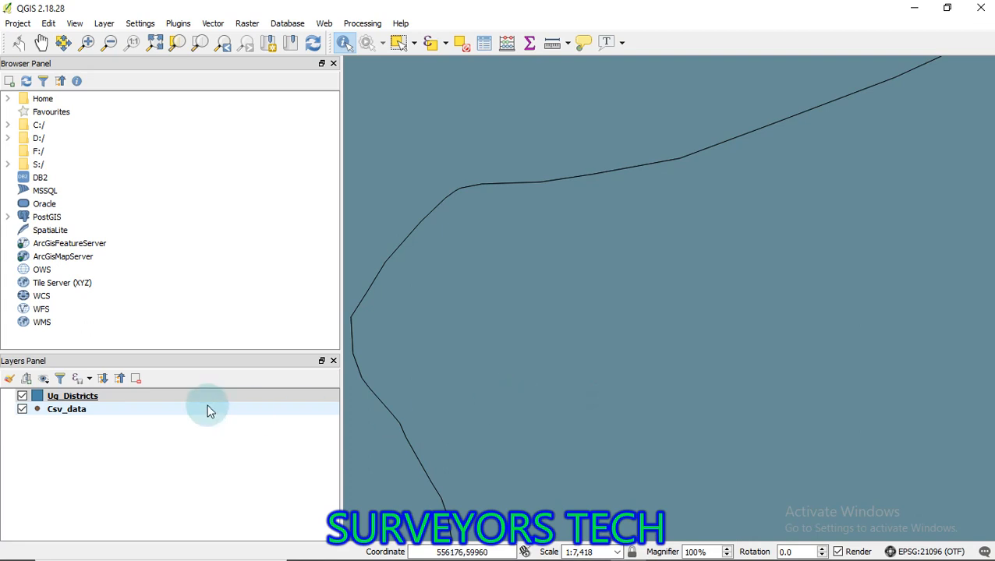
pyautogui.click(617, 552)
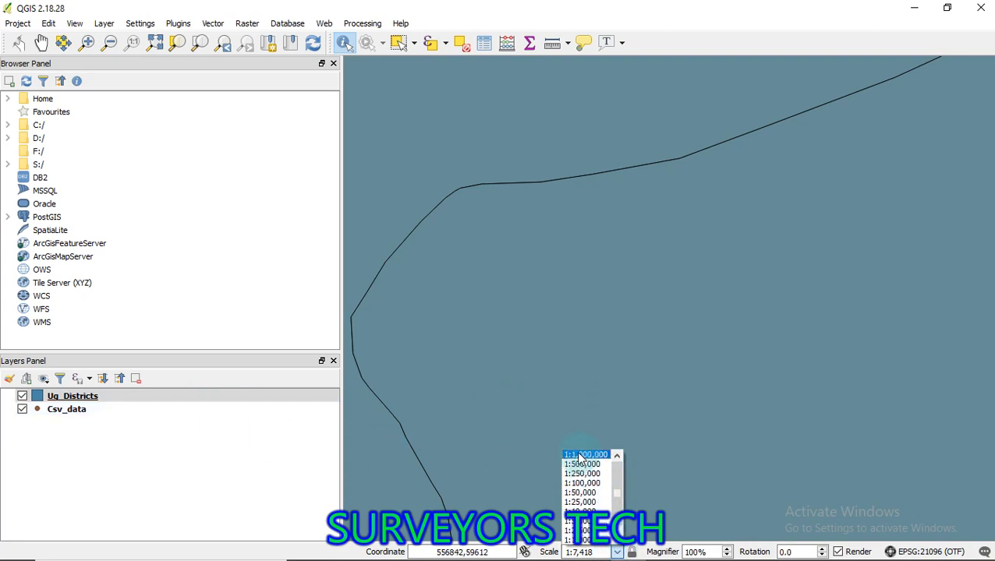
pyautogui.click(580, 454)
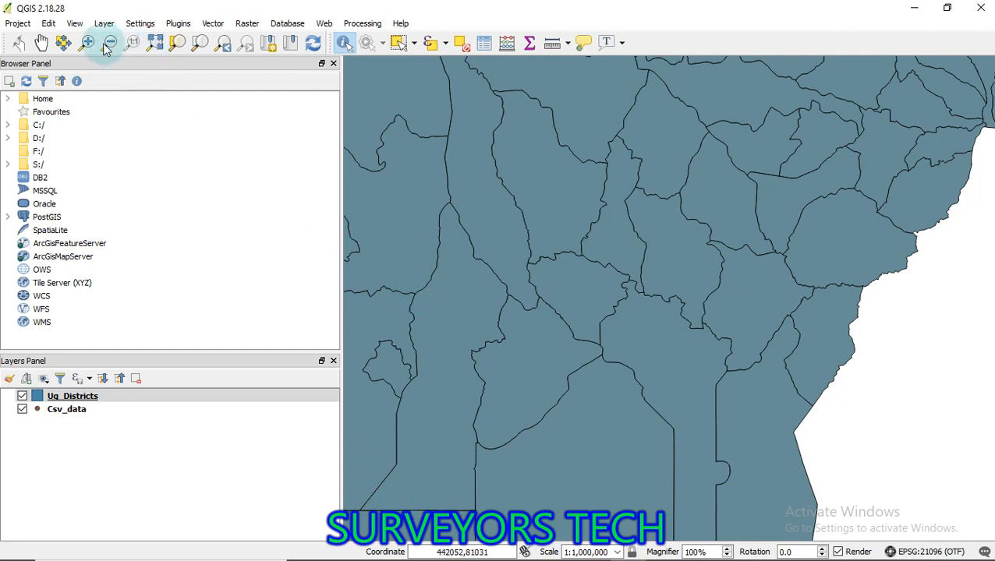
pyautogui.click(153, 47)
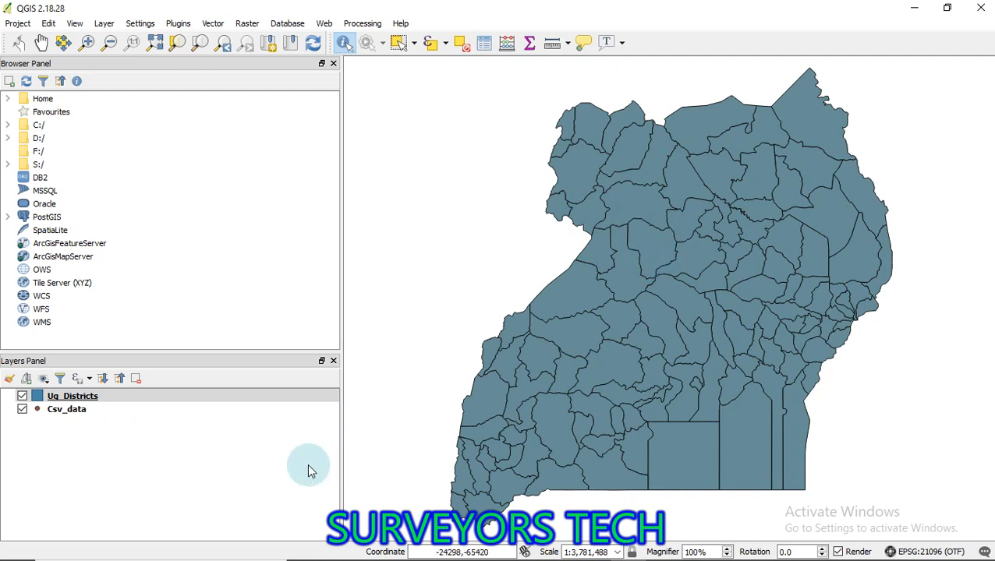
pyautogui.click(269, 466)
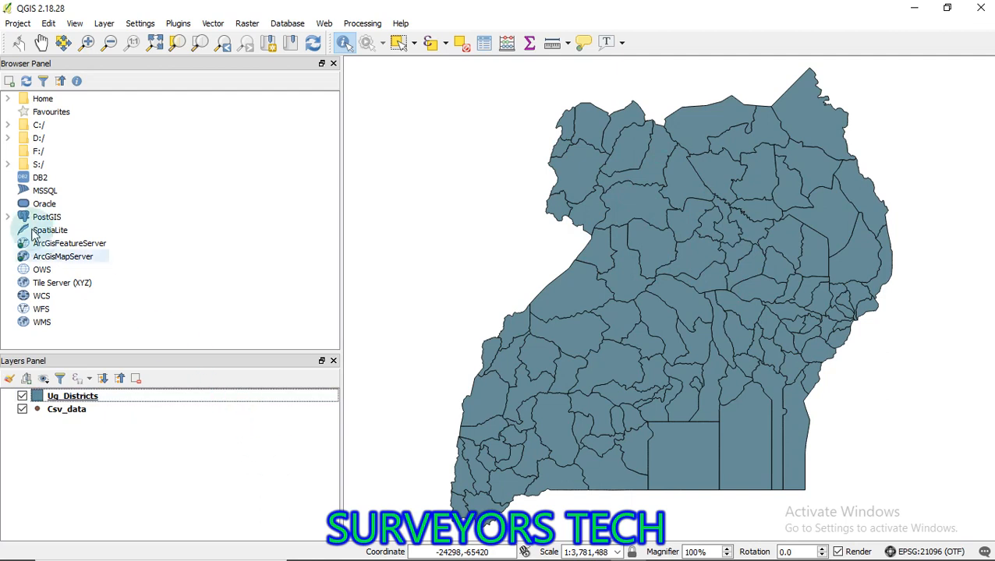
# Step: Add Ug_Districts.shp to the map from S:/Surveying Tech/Datasets/Vector Data in the file browser
pyautogui.click(8, 165)
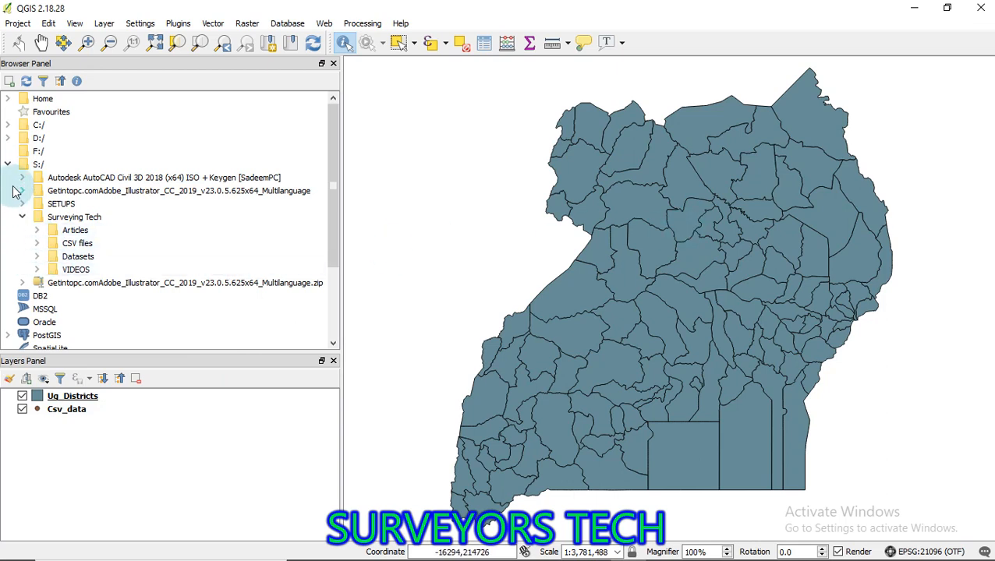
pyautogui.click(37, 257)
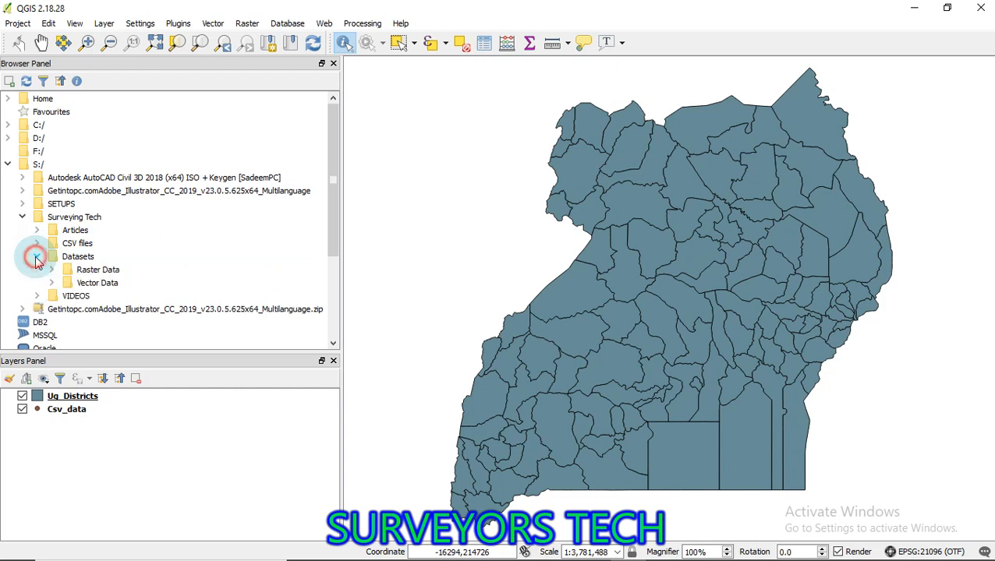
pyautogui.click(53, 283)
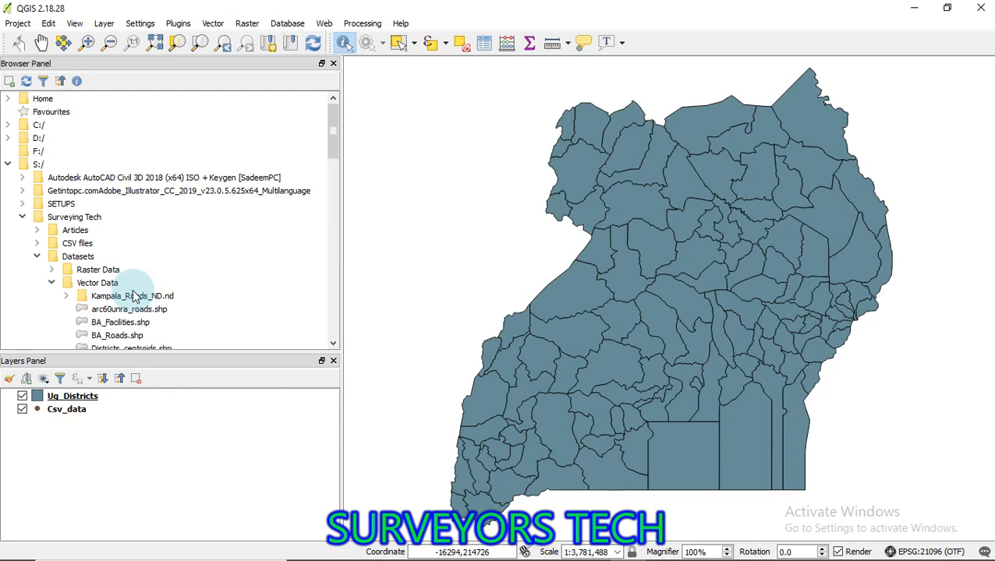
pyautogui.scroll(-15, 134, 296)
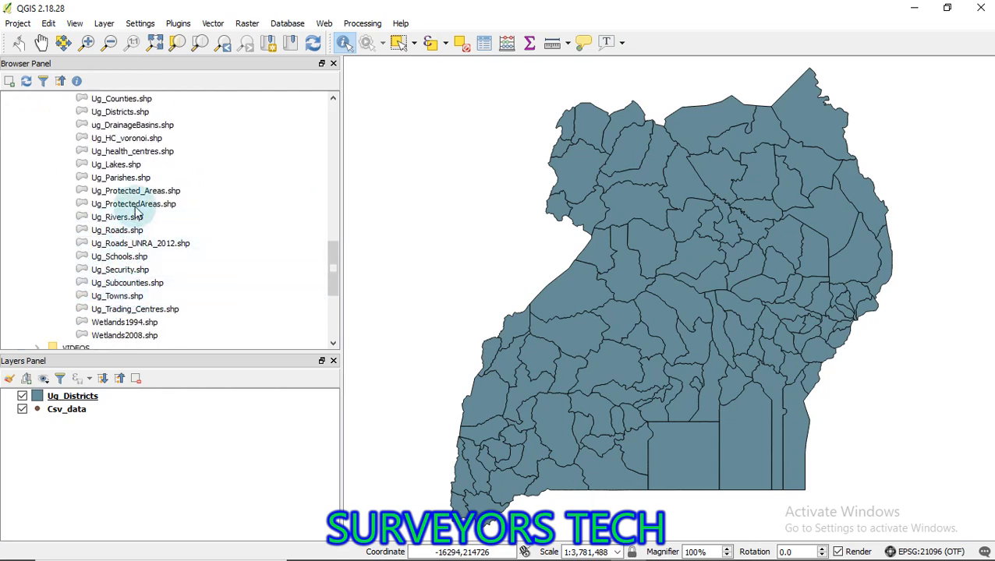
pyautogui.click(126, 114)
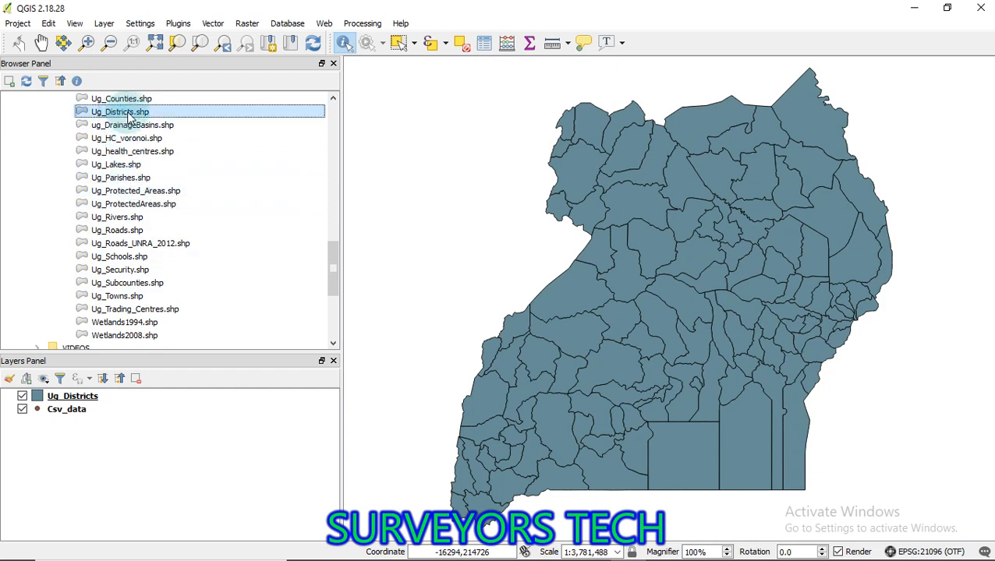
pyautogui.moveTo(131, 117); pyautogui.dragTo(422, 133)
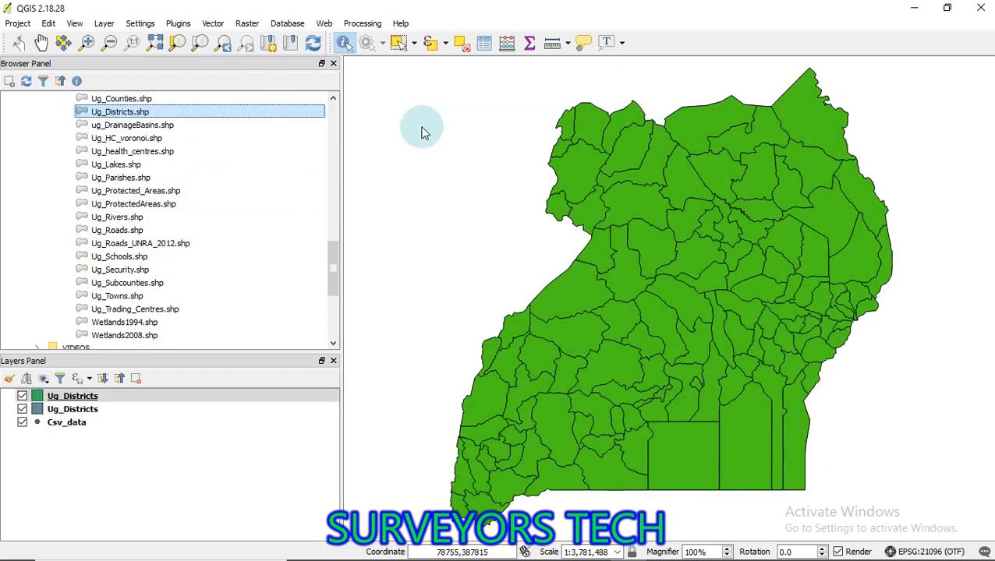
# Step: Hide the duplicate green Ug_Districts layer and remove it from the project
pyautogui.click(21, 400)
pyautogui.click(22, 398)
pyautogui.rightClick(62, 395)
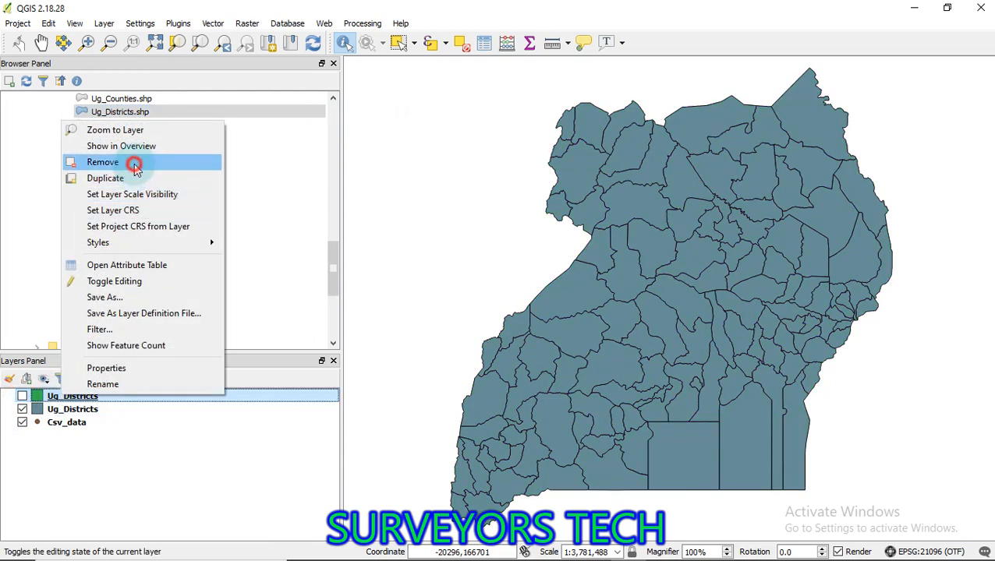
pyautogui.click(133, 162)
pyautogui.press('Return')
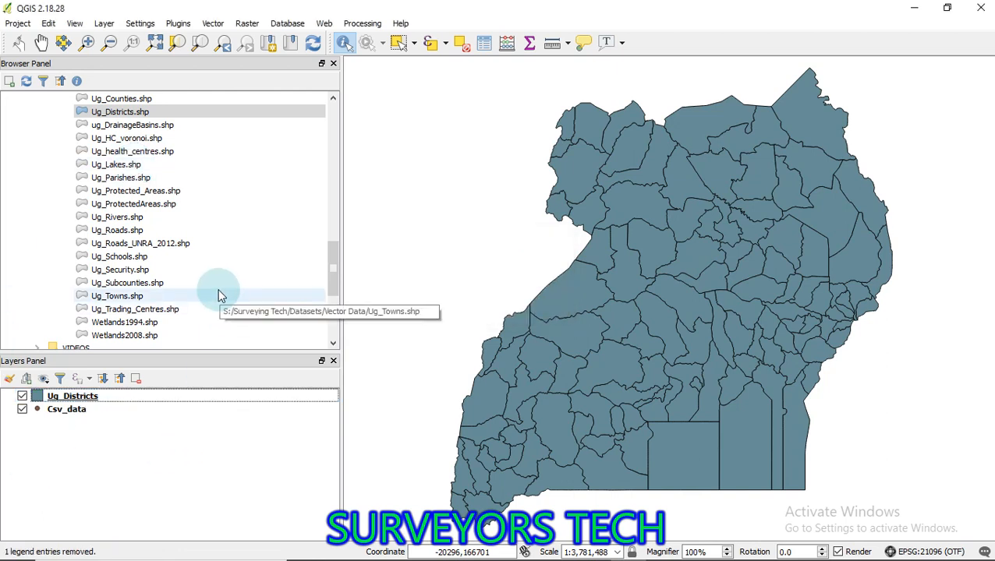
# Step: Add Ug_Roads.shp from the browser's Vector Data folder to the map
pyautogui.scroll(2, 217, 286)
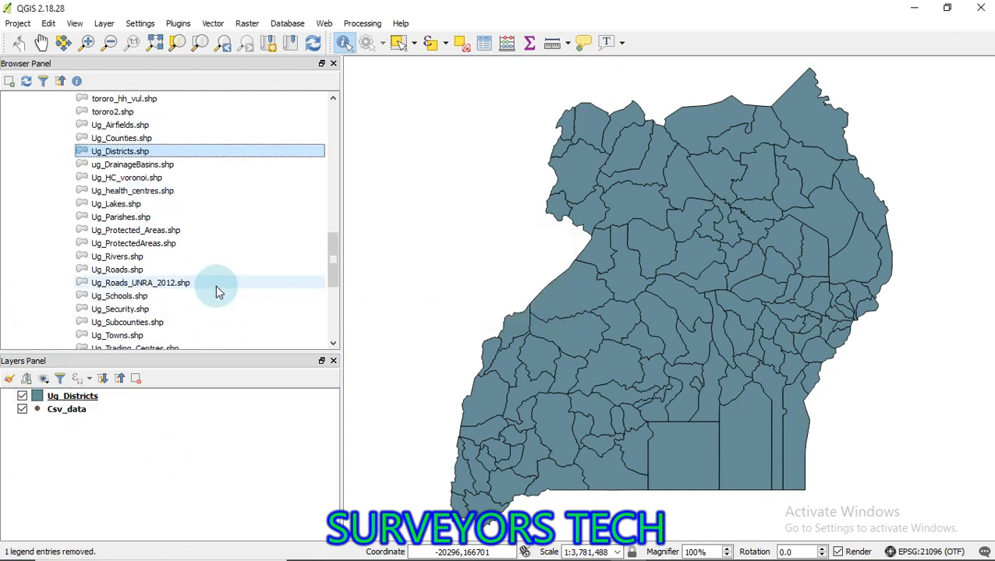
pyautogui.moveTo(133, 288); pyautogui.dragTo(490, 262)
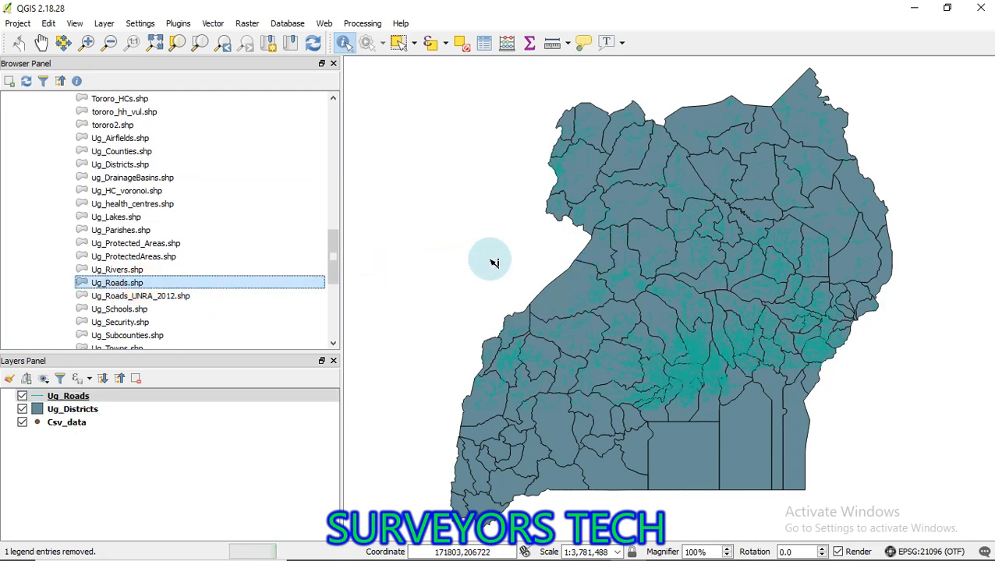
# Step: Collapse the S:/ drive in the file browser tree
pyautogui.scroll(15, 215, 251)
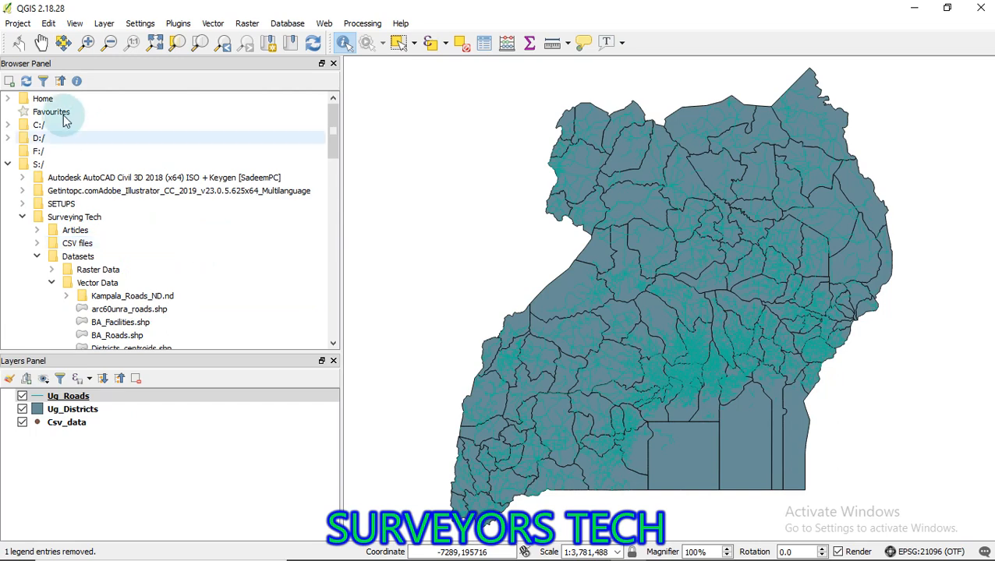
pyautogui.click(8, 163)
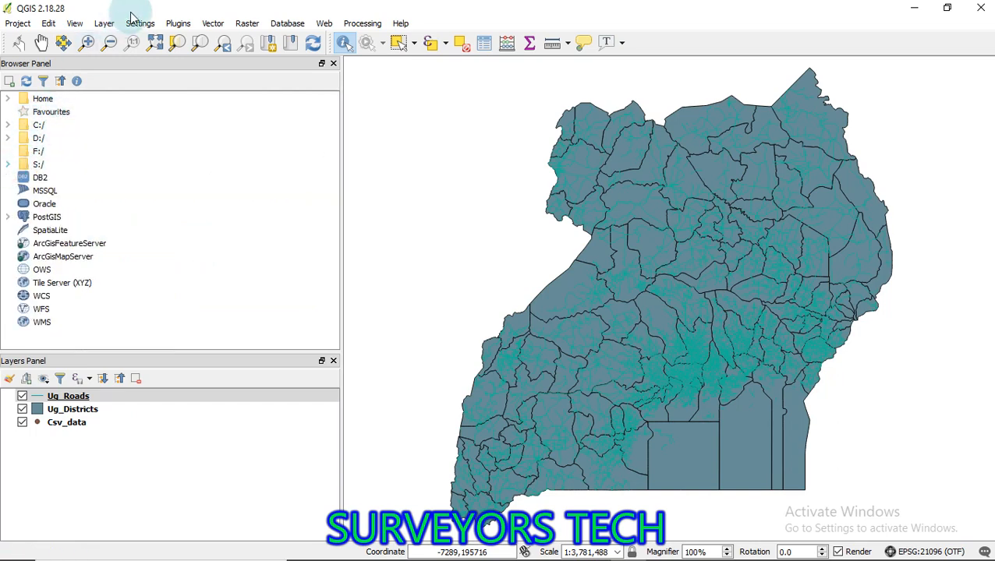
# Step: Add arc60unra_roads.shp from the Vector Data folder as a vector layer through the Add vector layer dialog
pyautogui.click(103, 24)
pyautogui.moveTo(156, 56)
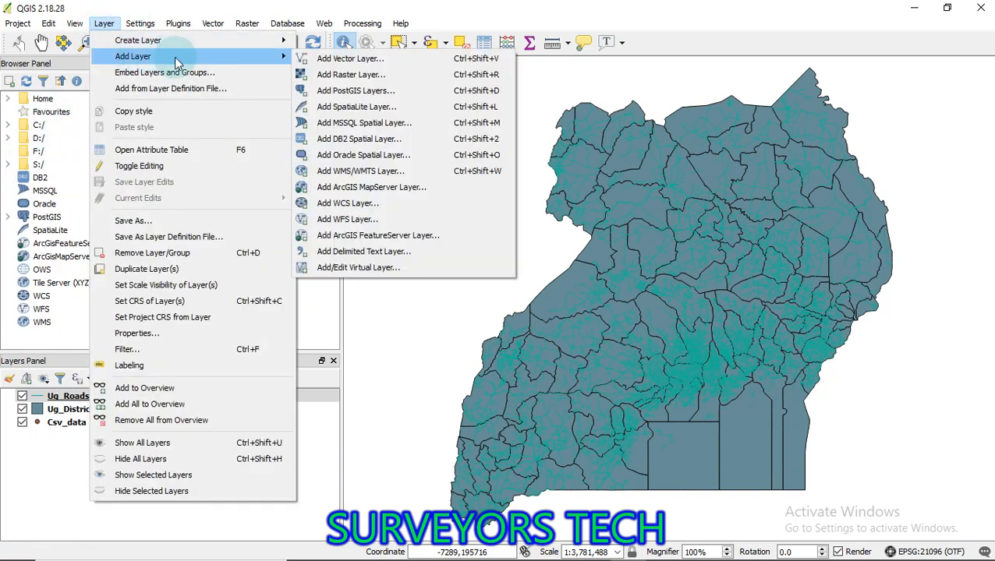
pyautogui.click(349, 59)
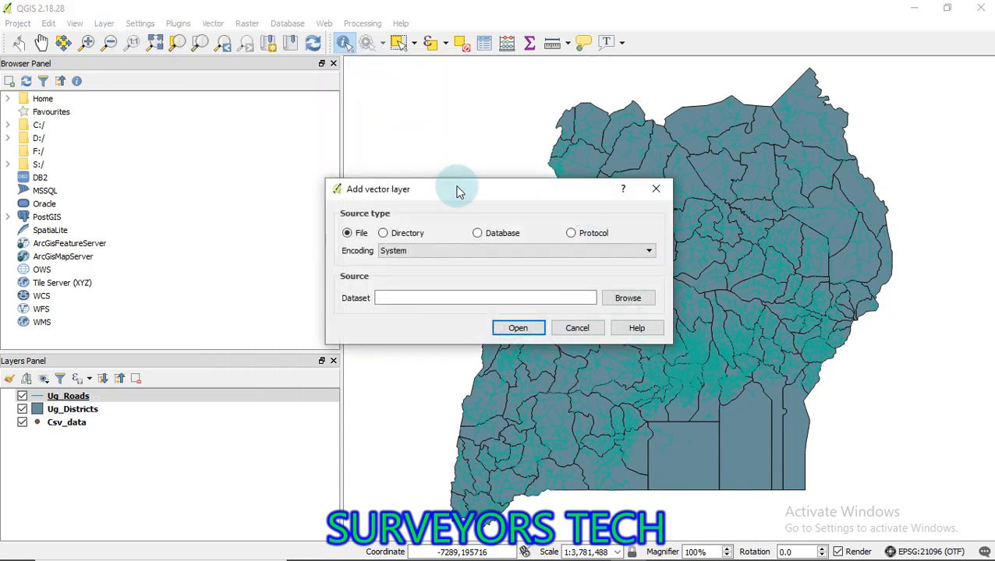
pyautogui.click(628, 297)
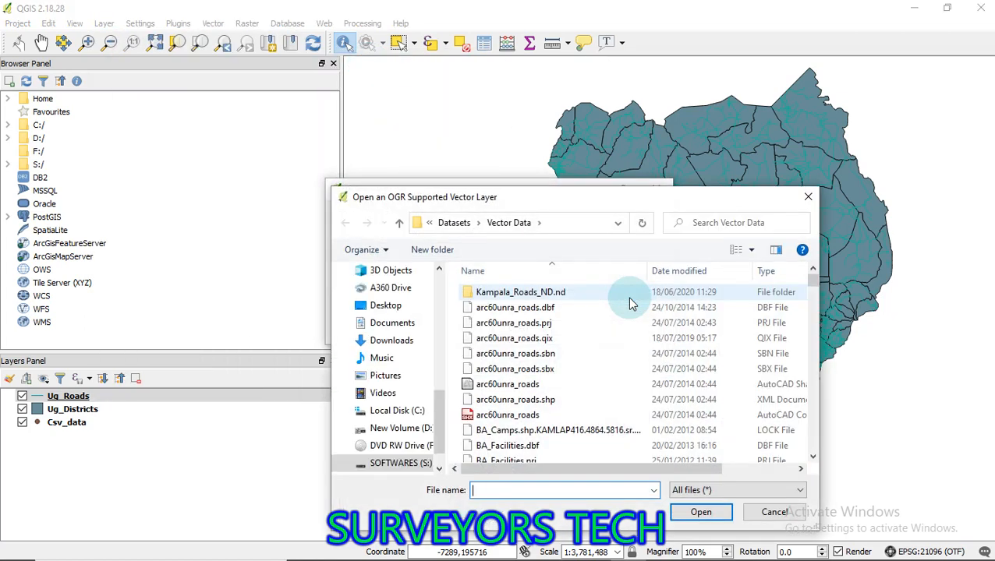
pyautogui.click(507, 385)
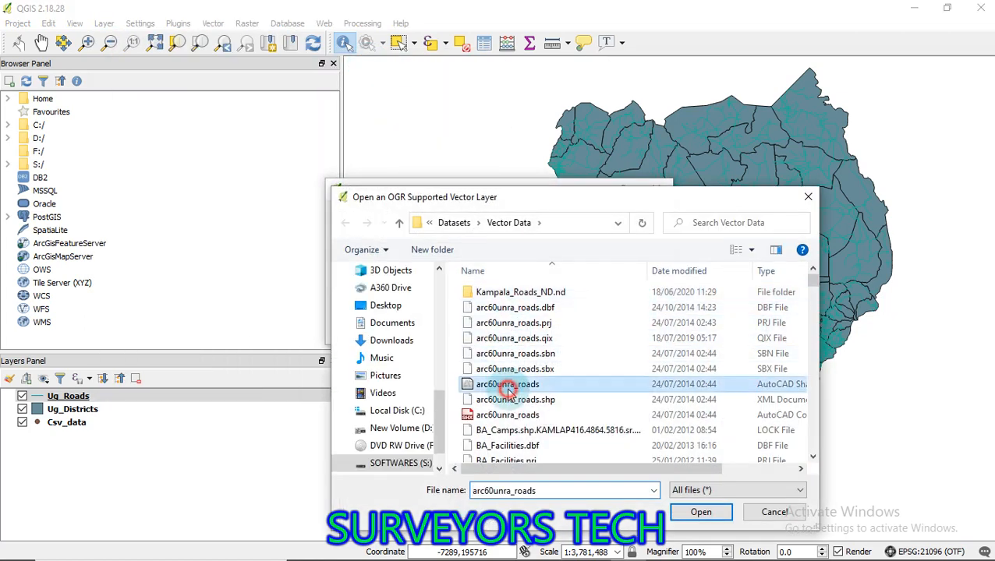
pyautogui.click(699, 512)
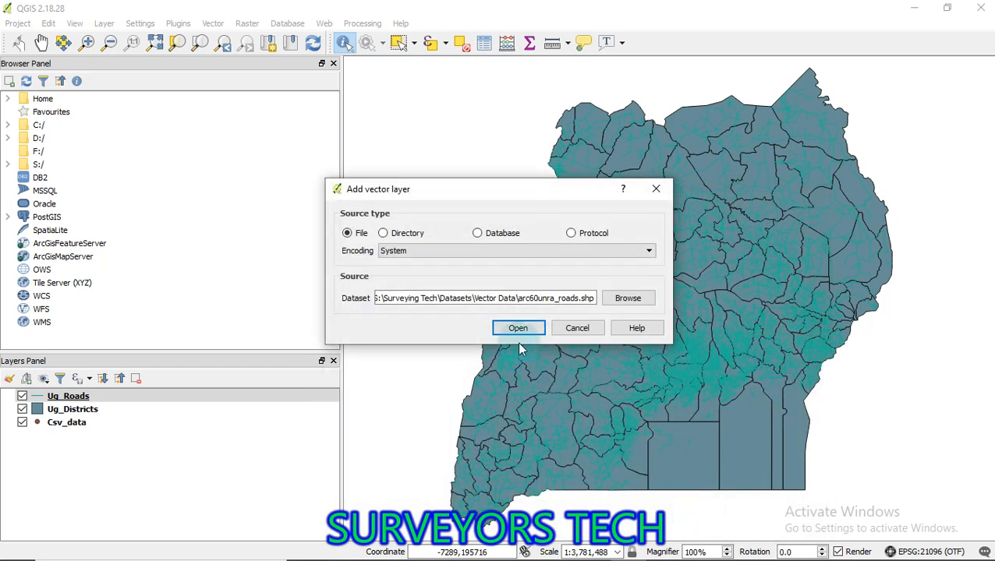
pyautogui.click(519, 331)
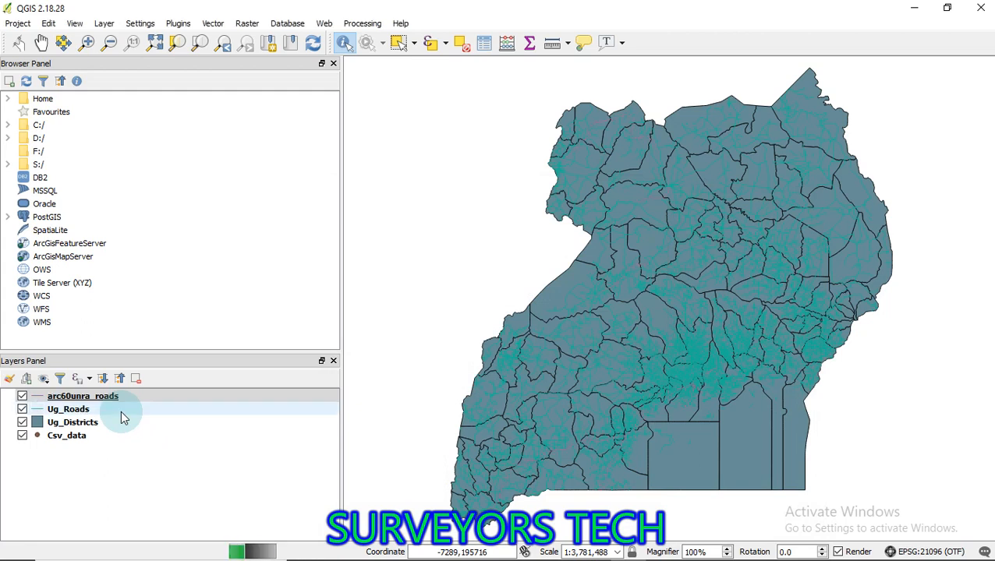
# Step: Hide the arc60unra_roads layer and remove it from the project
pyautogui.click(22, 396)
pyautogui.rightClick(56, 395)
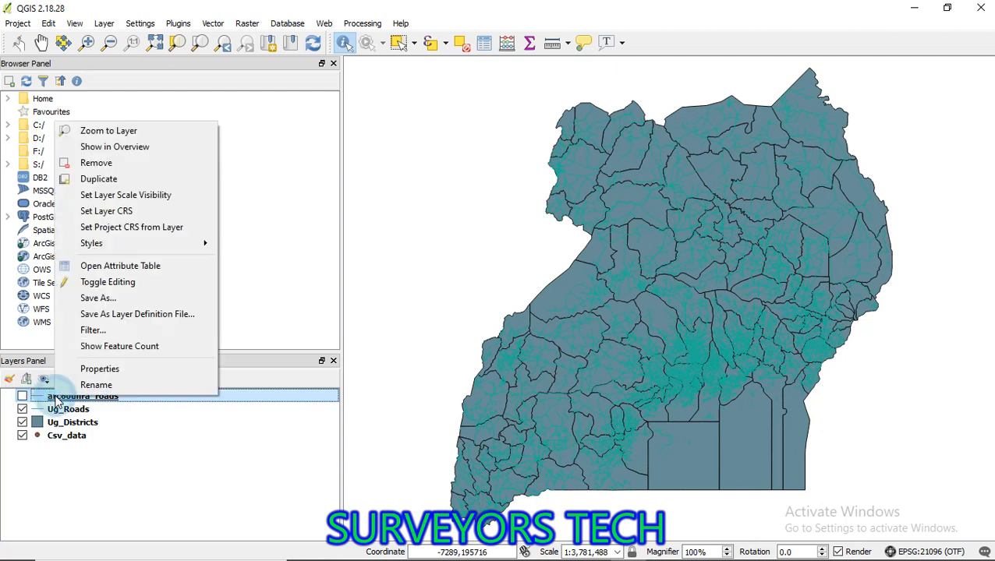
pyautogui.click(106, 166)
pyautogui.click(452, 304)
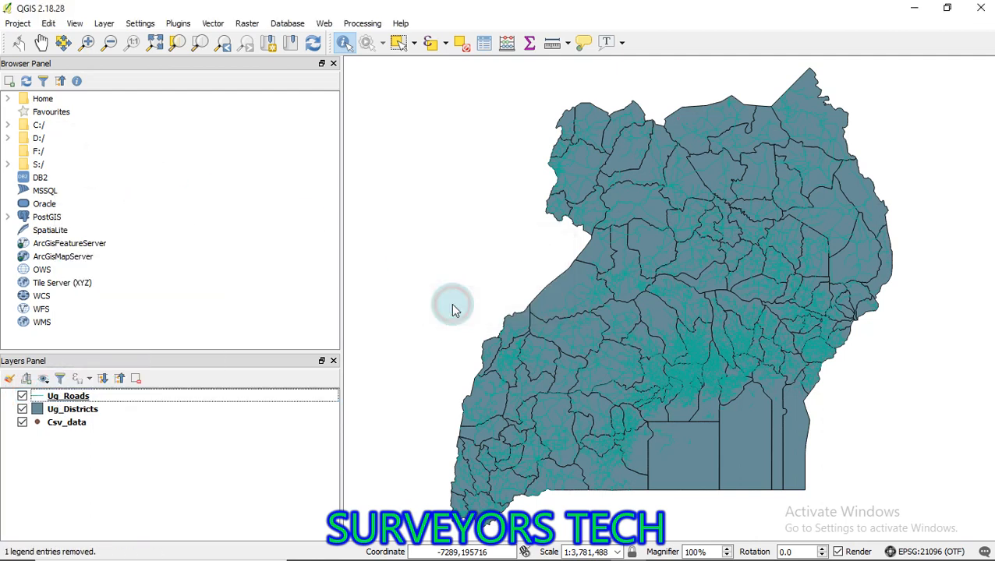
# Step: Toggle the Csv_data layer's visibility and identify the Ug_Roads features in the western part of the map
pyautogui.click(28, 421)
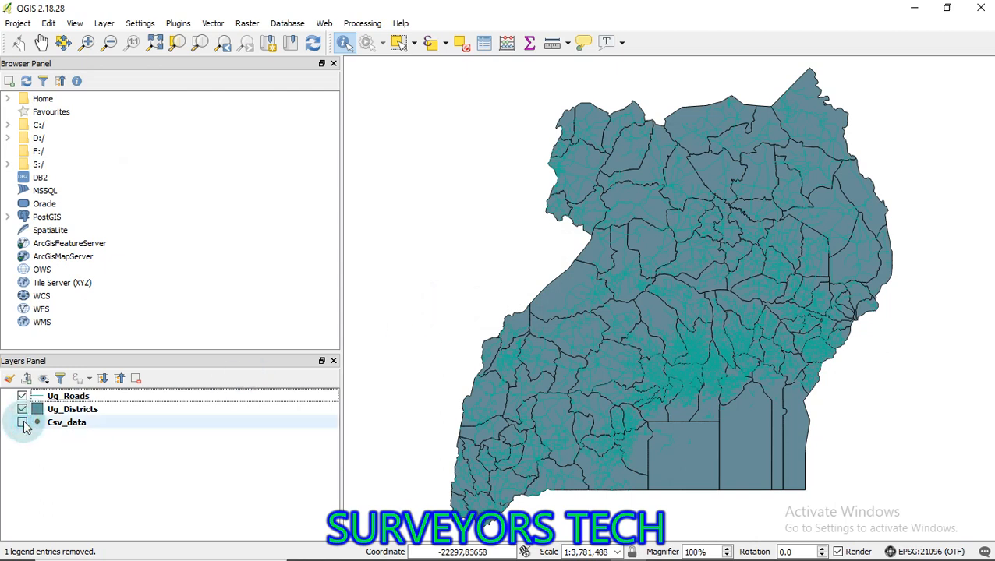
pyautogui.click(297, 483)
pyautogui.click(480, 422)
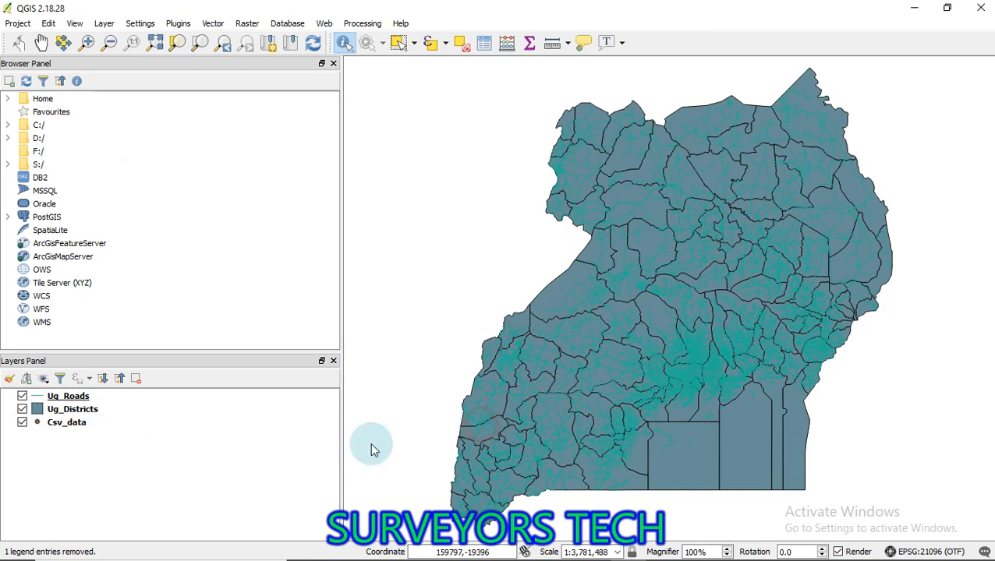
pyautogui.click(26, 425)
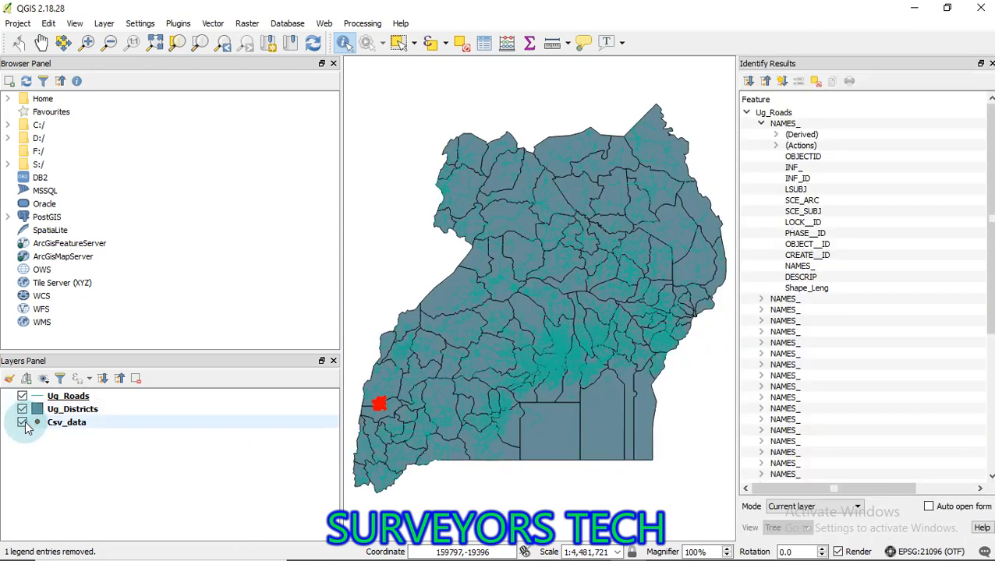
pyautogui.click(52, 426)
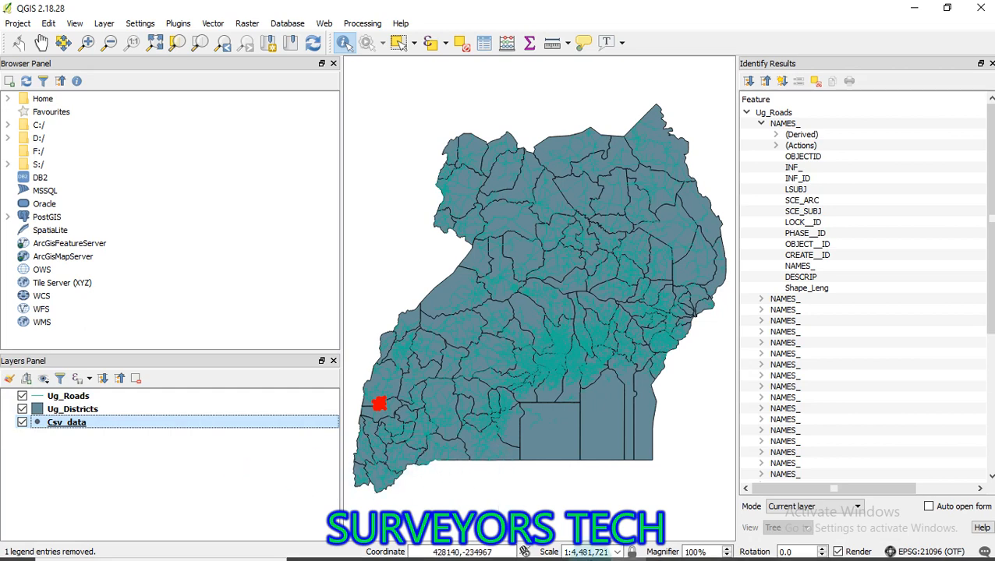
# Step: Switch to the Word document to review the tutorial's outline of adding, manipulating and querying data, and return to QGIS
pyautogui.moveTo(535, 555)
pyautogui.click(663, 549)
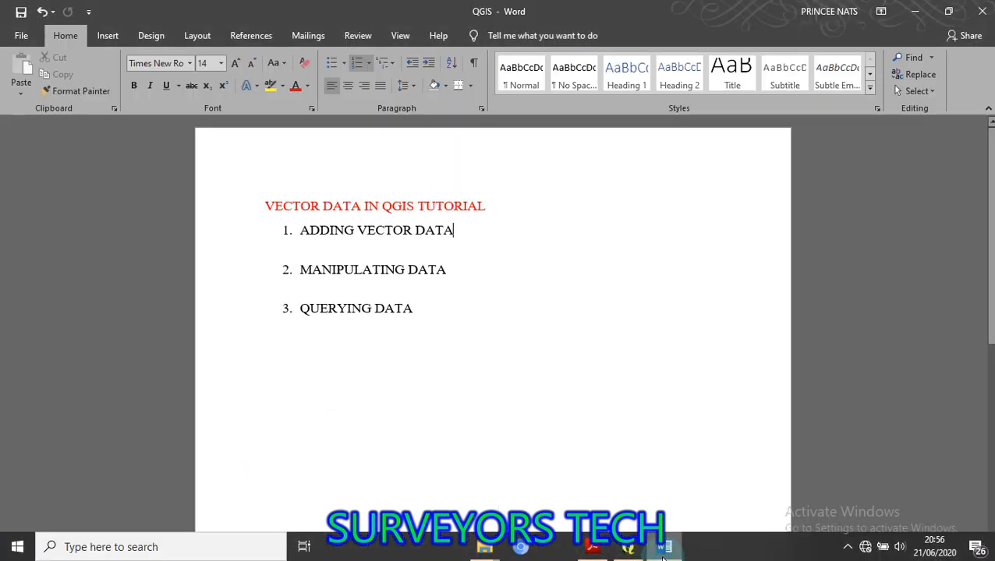
pyautogui.click(455, 230)
pyautogui.moveTo(376, 230); pyautogui.dragTo(485, 240)
pyautogui.click(461, 279)
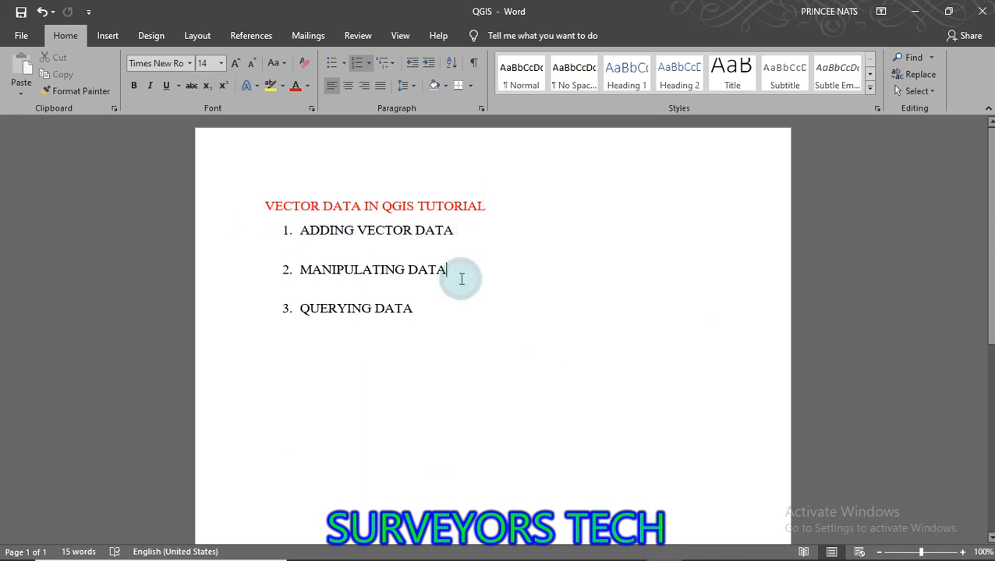
pyautogui.click(407, 309)
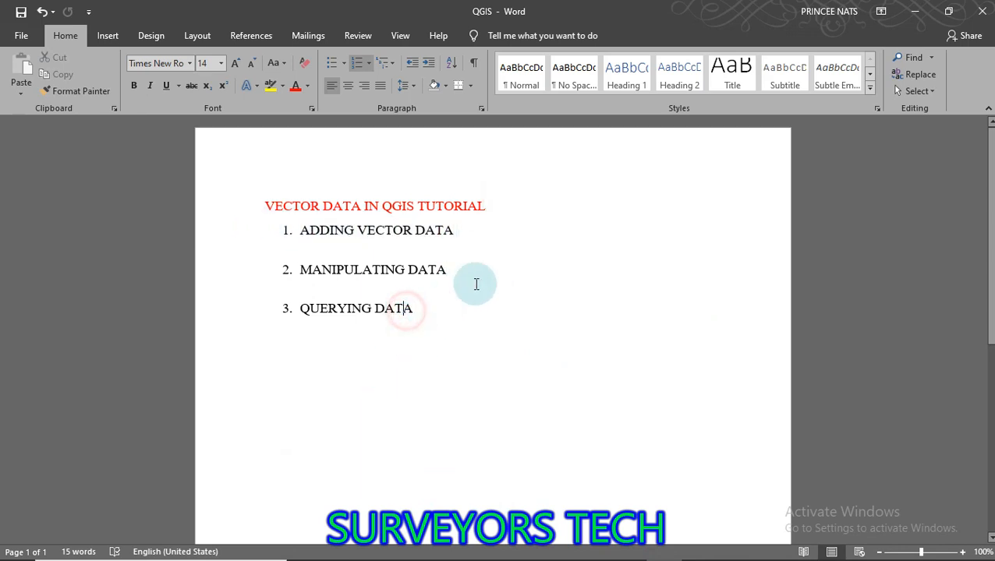
pyautogui.click(913, 10)
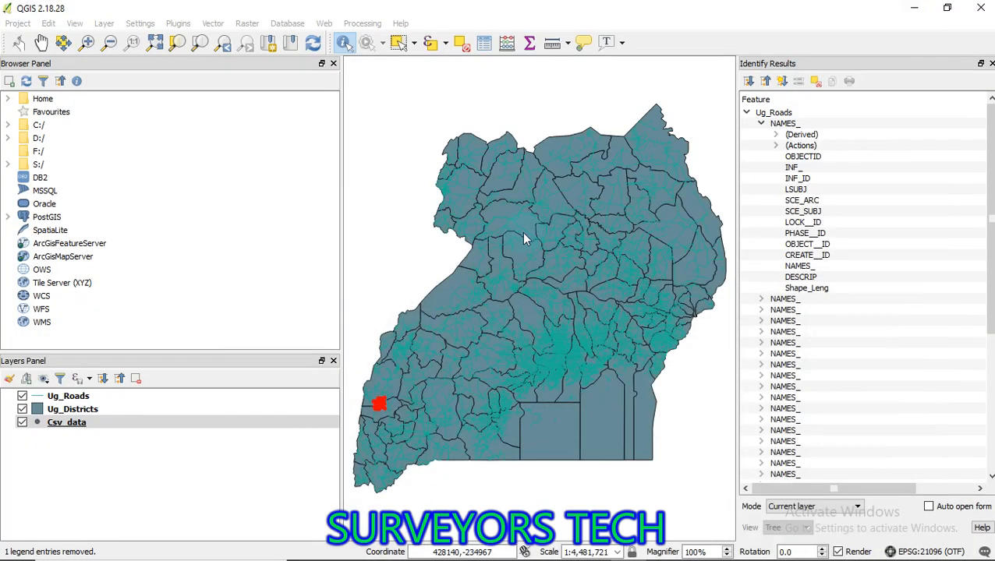
# Step: Hide the Ug_Roads and Csv_data layers, leaving only Ug_Districts displayed on the map
pyautogui.click(225, 415)
pyautogui.click(22, 395)
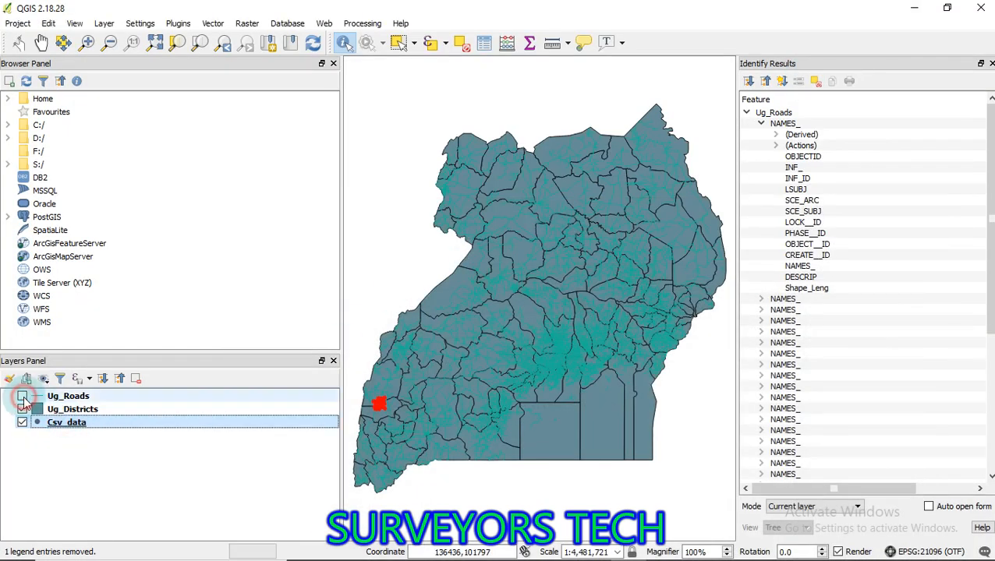
pyautogui.click(23, 423)
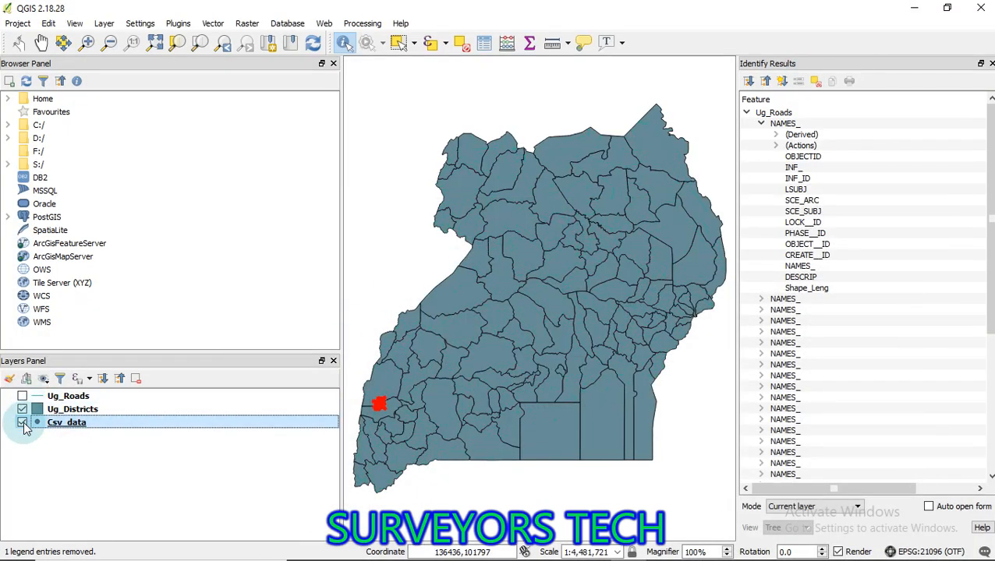
pyautogui.click(118, 442)
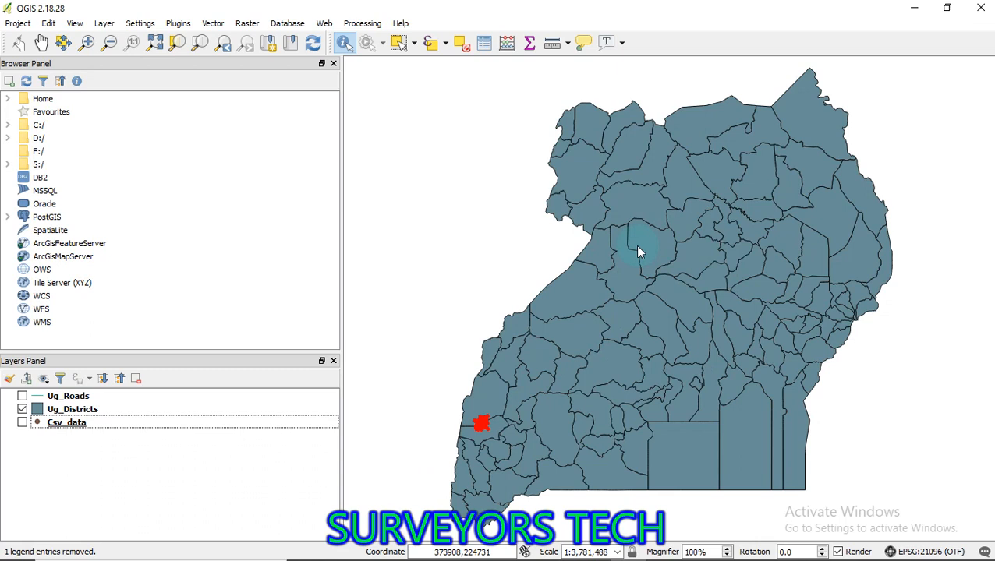
# Step: Show labels for the Ug_Districts layer using the dist field and apply them from the layer properties
pyautogui.click(74, 412)
pyautogui.rightClick(75, 411)
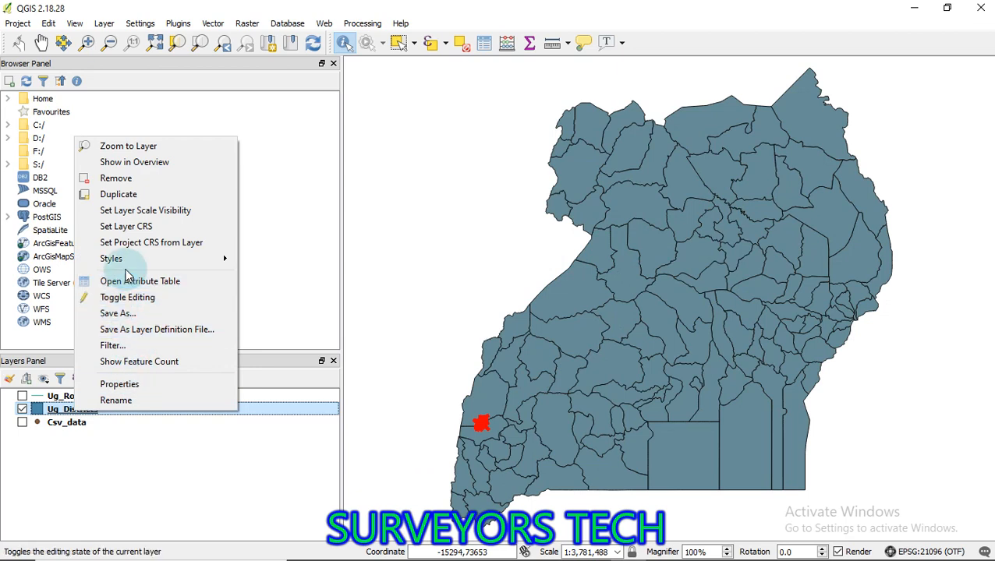
pyautogui.click(133, 383)
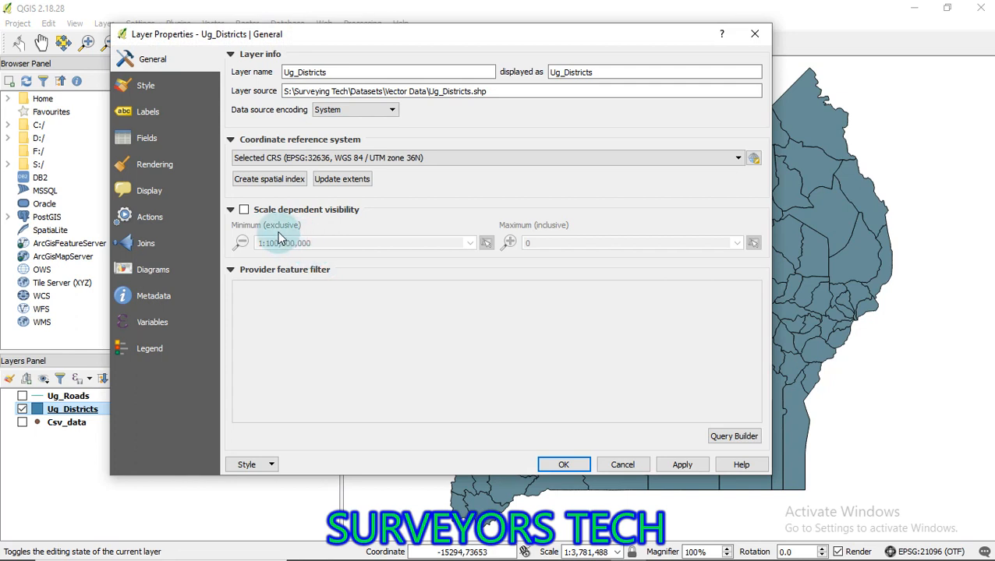
pyautogui.click(148, 112)
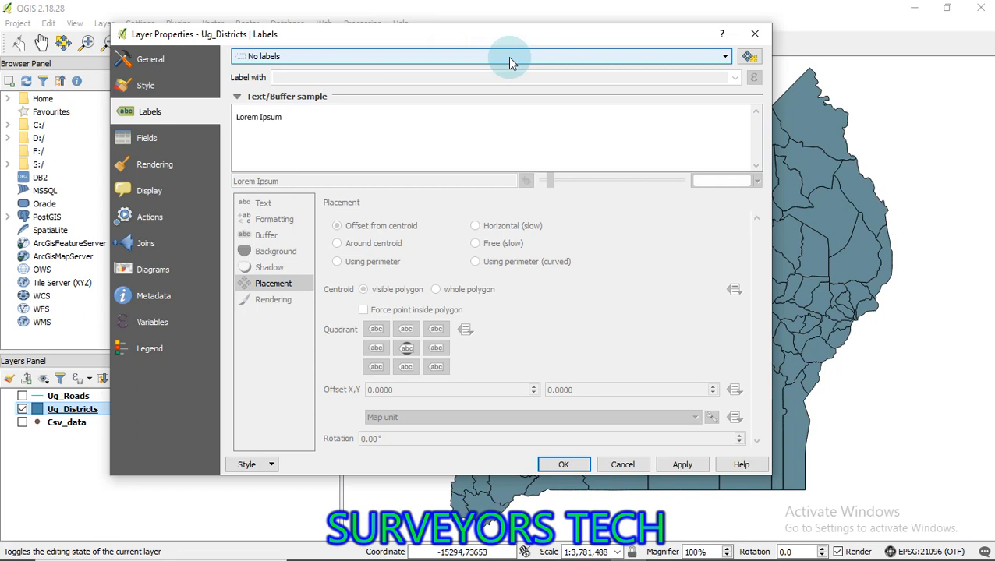
pyautogui.click(680, 61)
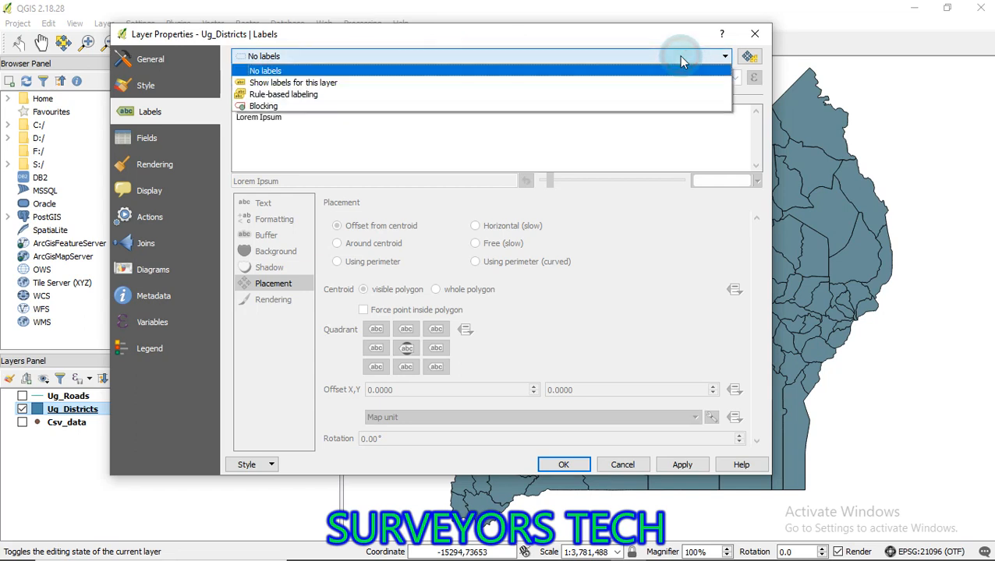
pyautogui.click(449, 90)
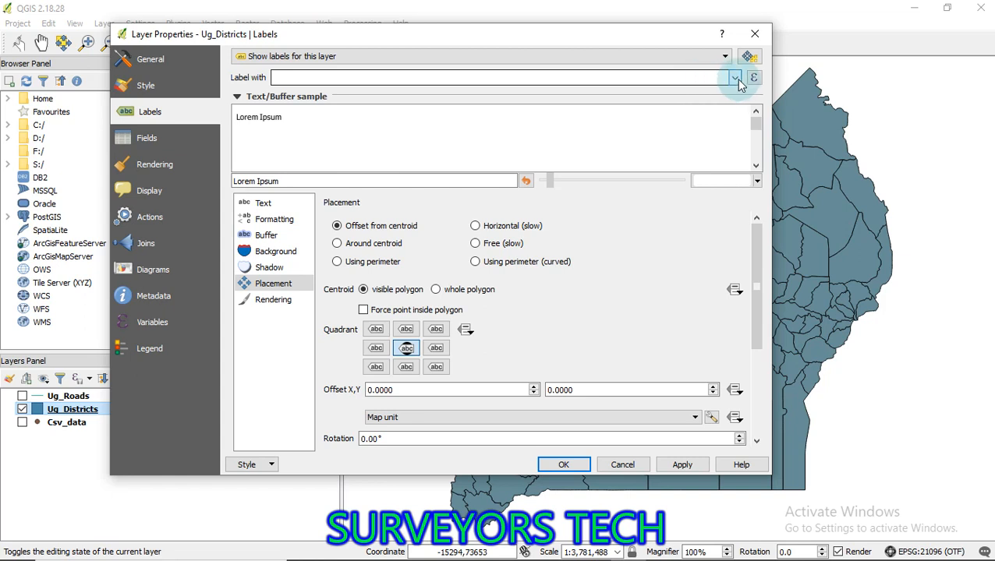
pyautogui.click(736, 78)
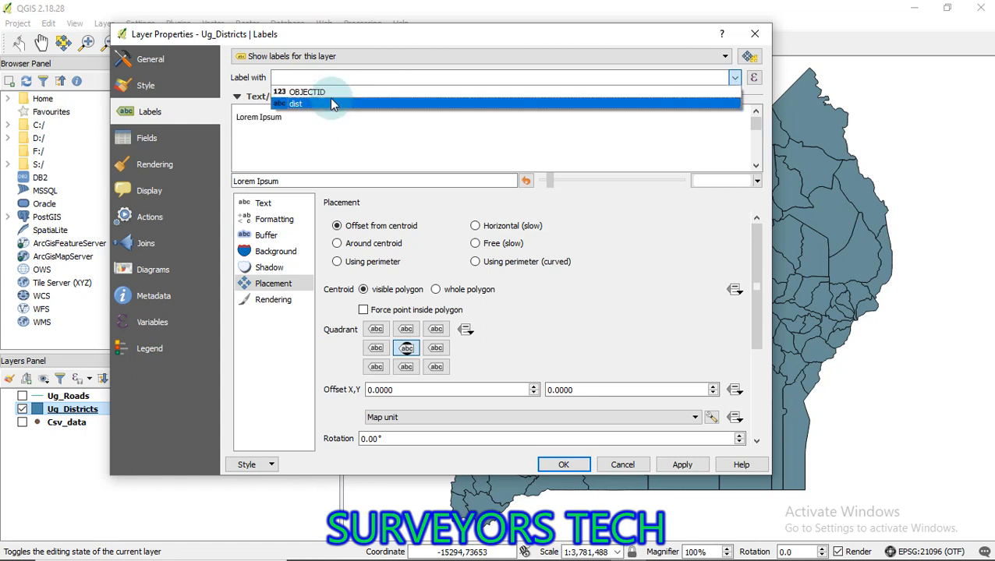
pyautogui.click(461, 104)
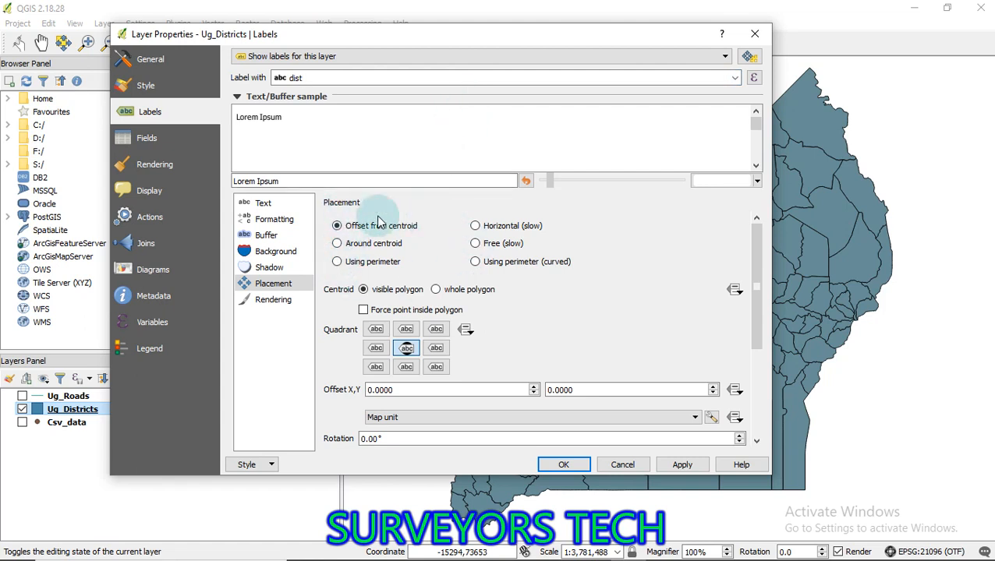
pyautogui.click(684, 465)
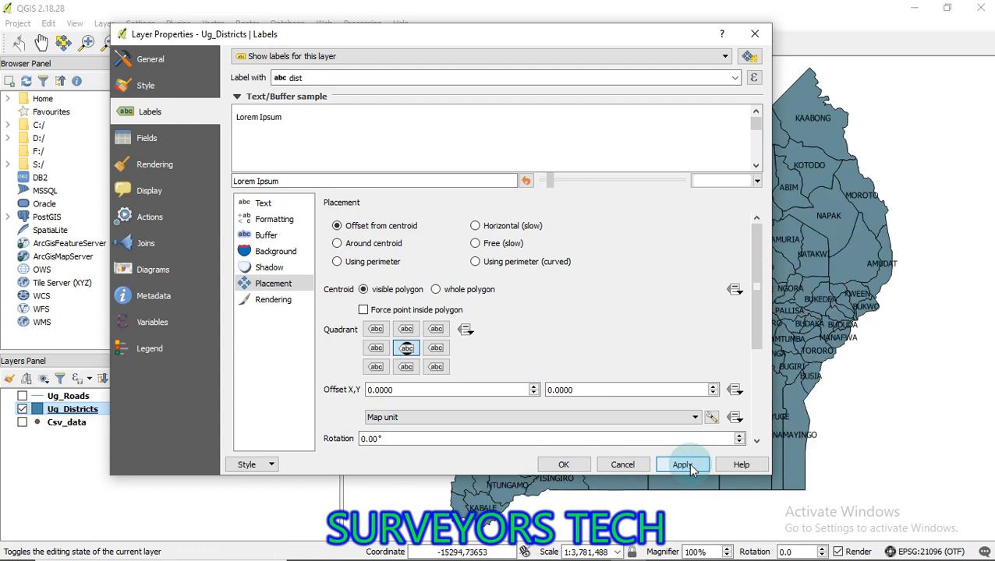
# Step: Move the layer properties dialog aside to examine the district name labels on the map, and bring it back
pyautogui.moveTo(566, 33); pyautogui.dragTo(651, 473)
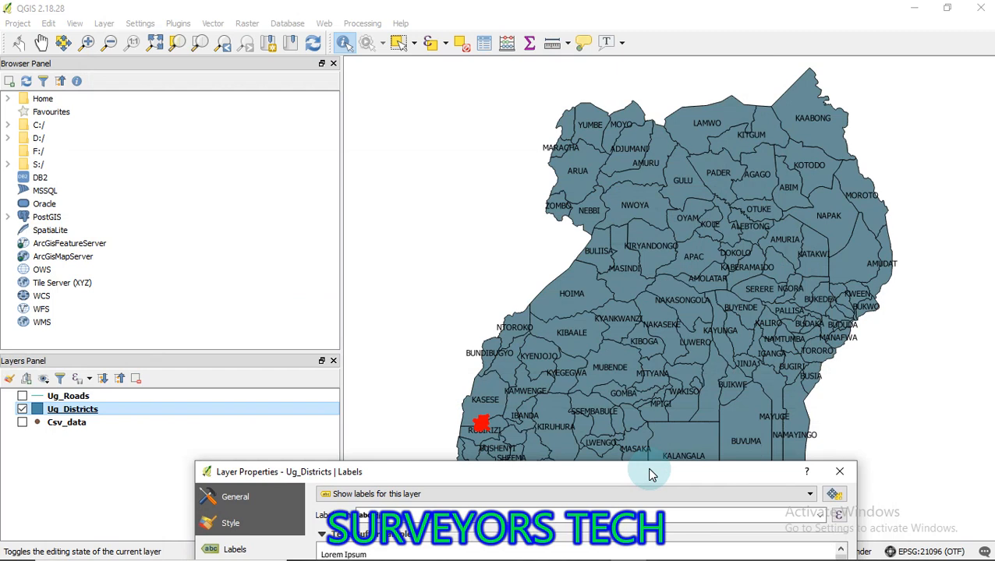
pyautogui.moveTo(651, 473); pyautogui.dragTo(676, 512)
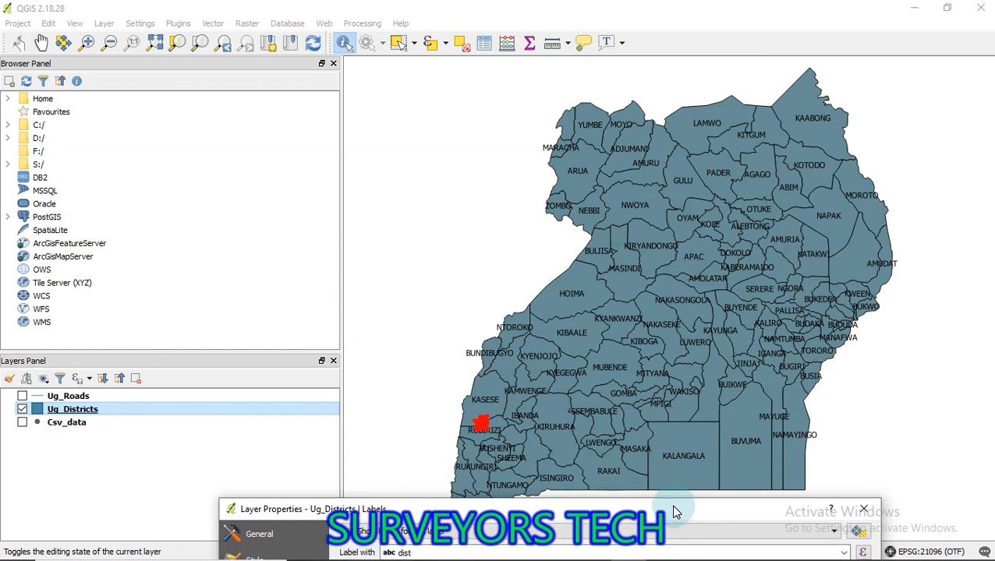
pyautogui.moveTo(672, 505); pyautogui.dragTo(505, 29)
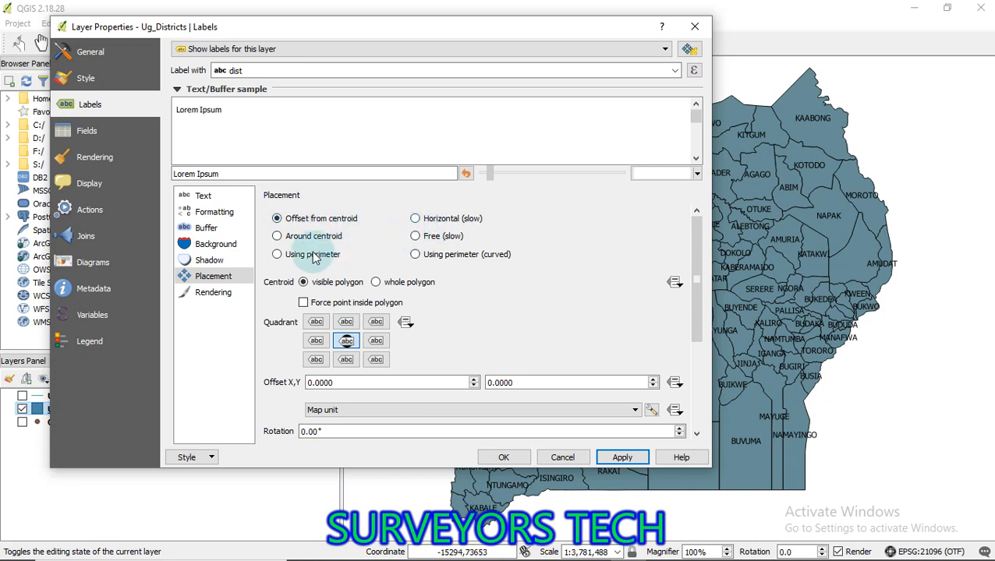
# Step: Set the Ug_Districts label placement to Using perimeter, apply it, and shift the dialog to check the map
pyautogui.click(276, 254)
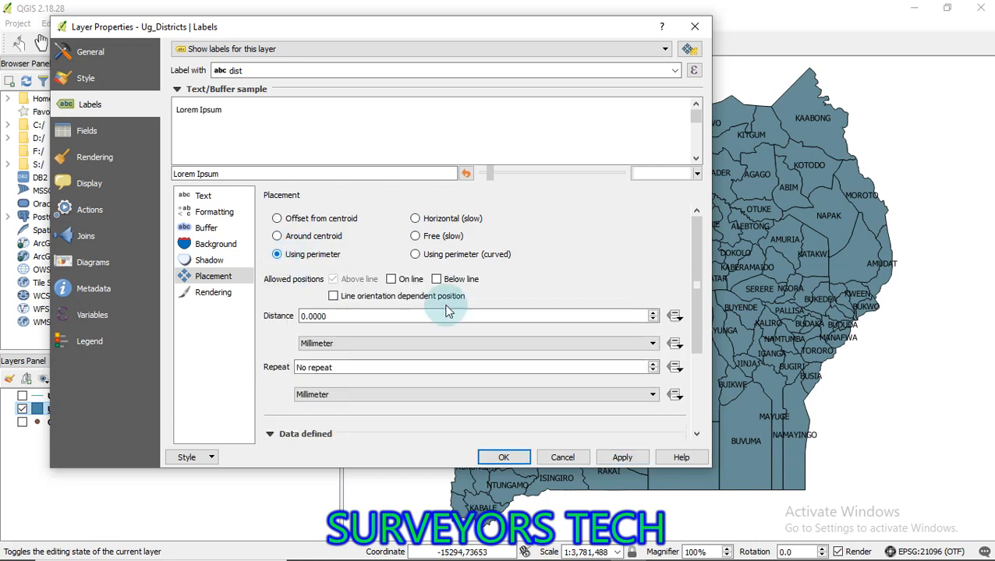
pyautogui.click(640, 460)
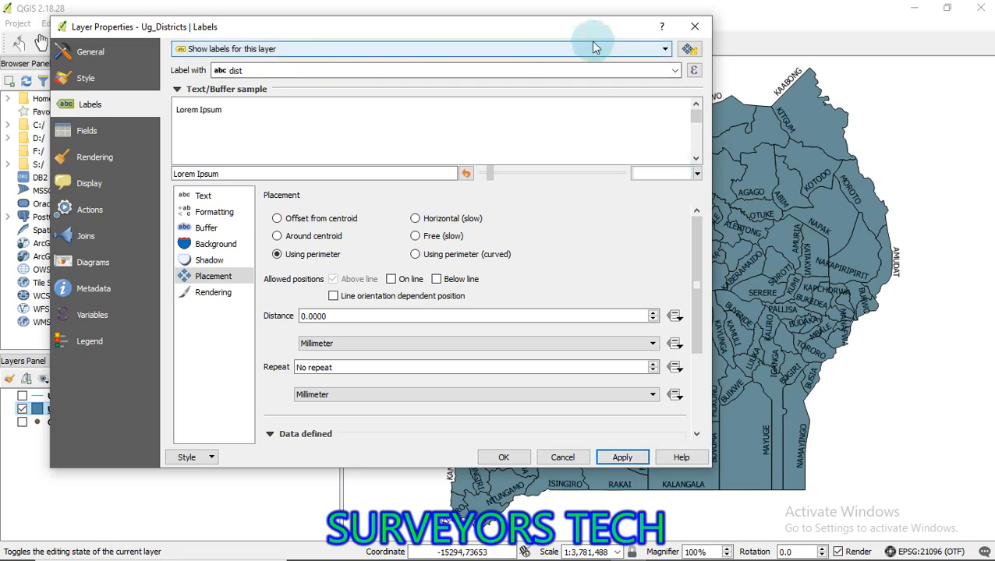
pyautogui.moveTo(568, 26); pyautogui.dragTo(705, 54)
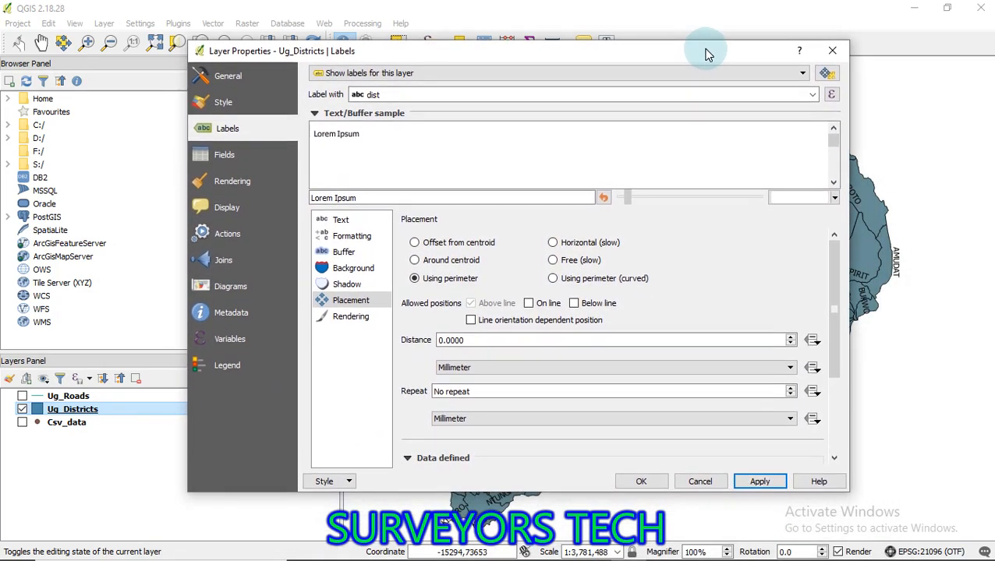
# Step: Set the Ug_Districts label placement to Offset from centroid, apply it, and close the layer properties
pyautogui.click(416, 243)
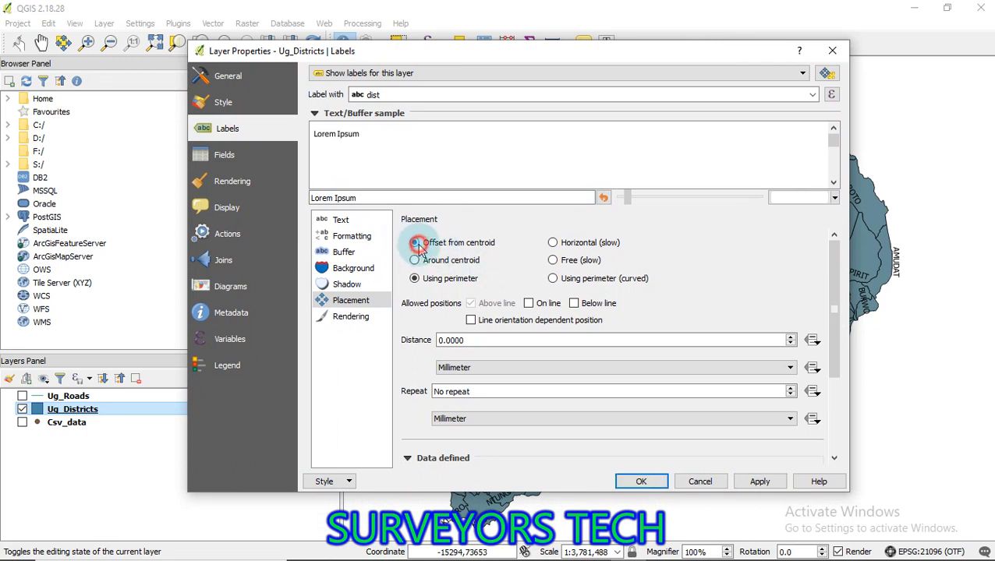
pyautogui.click(759, 482)
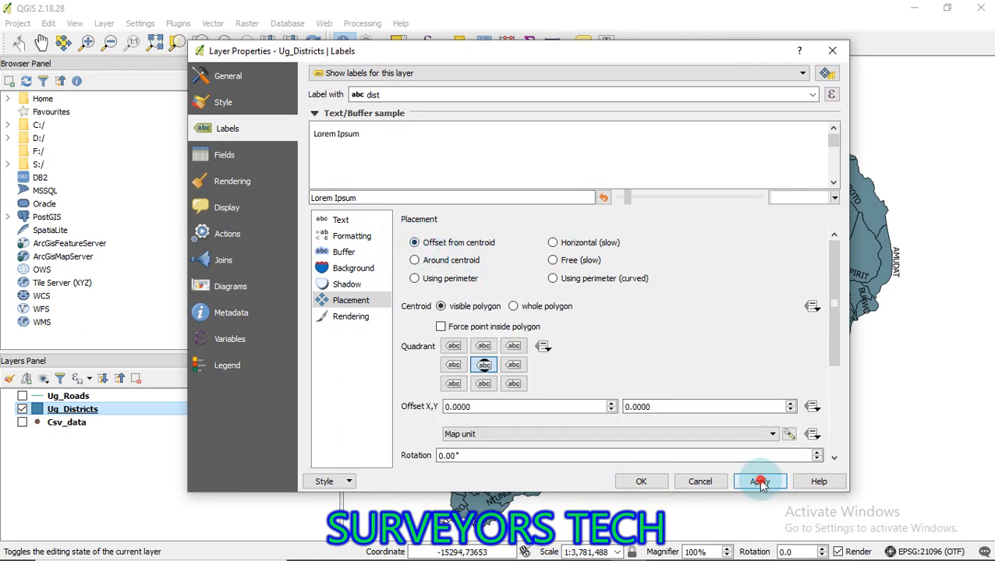
pyautogui.click(639, 482)
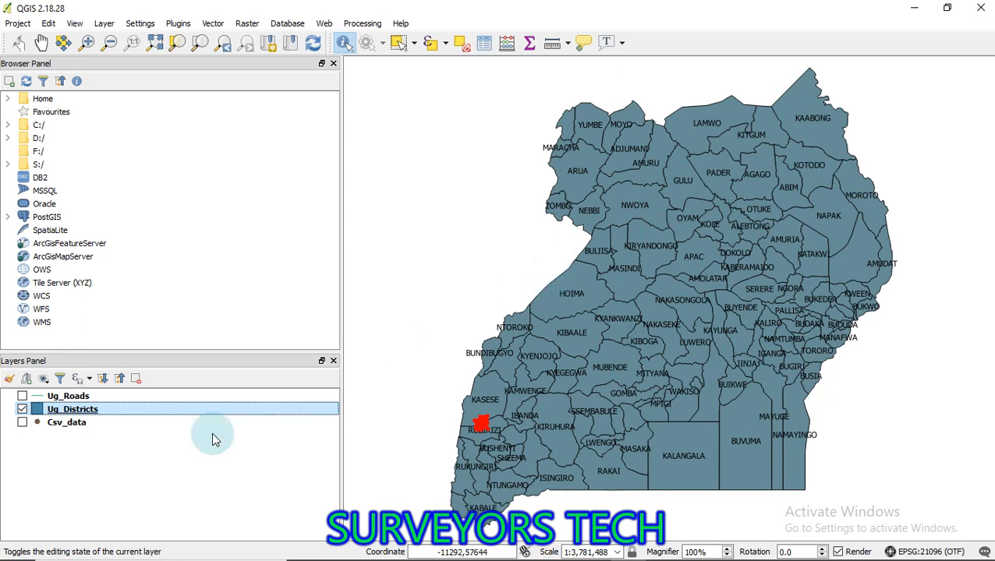
# Step: Open the Ug_Districts style properties and set the layer to Categorized symbology using the dist column
pyautogui.rightClick(162, 415)
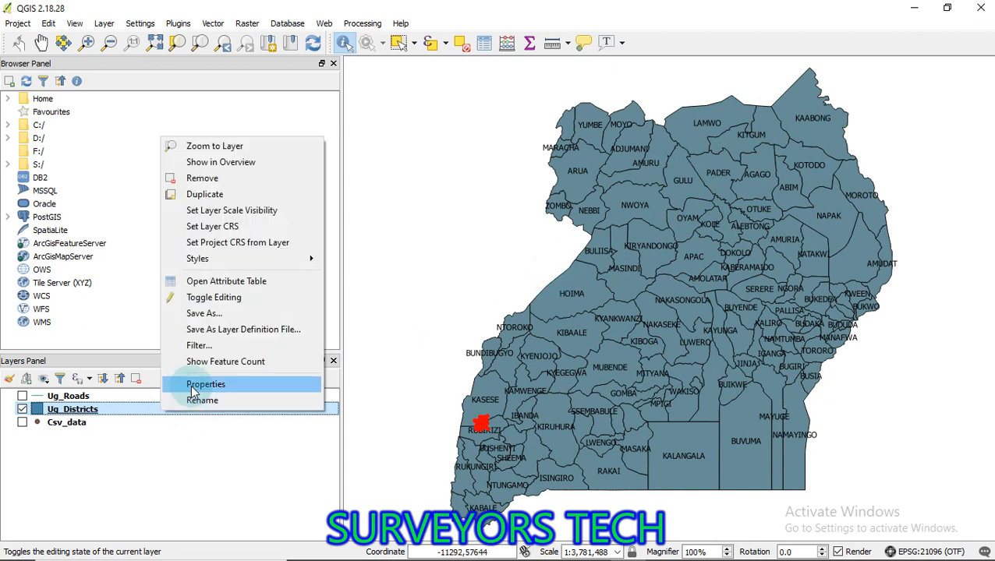
pyautogui.click(192, 387)
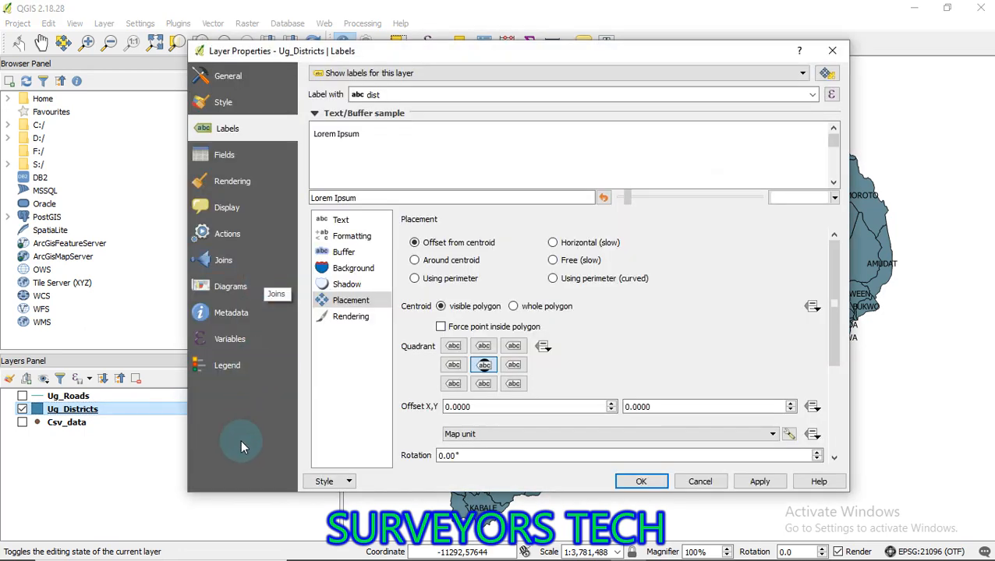
pyautogui.click(233, 87)
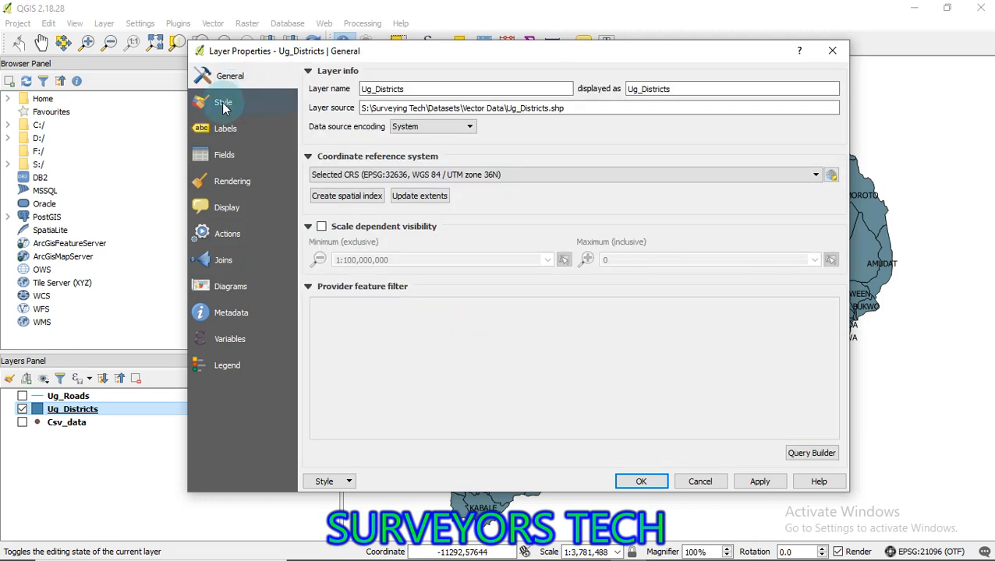
pyautogui.click(223, 104)
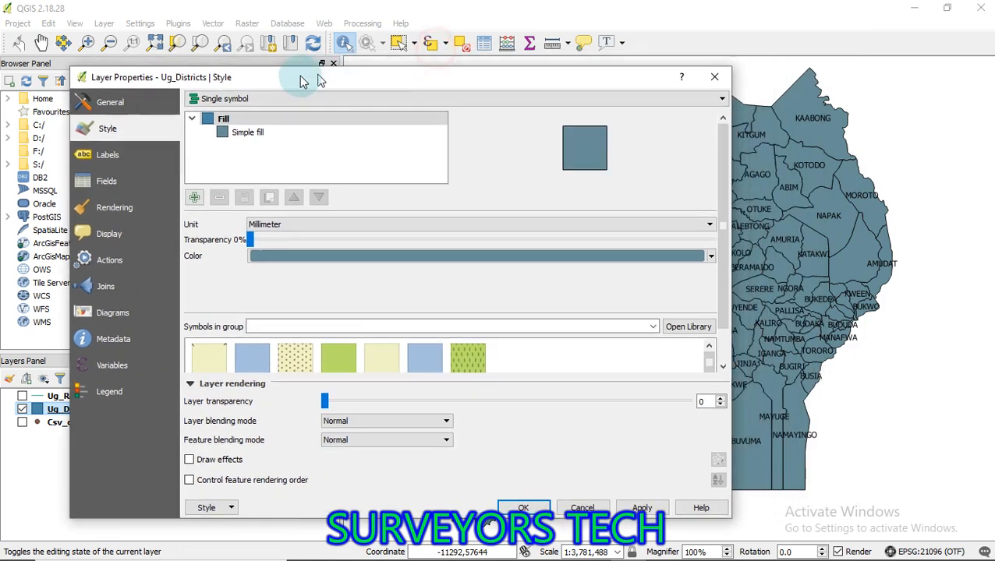
pyautogui.moveTo(440, 49); pyautogui.dragTo(273, 78)
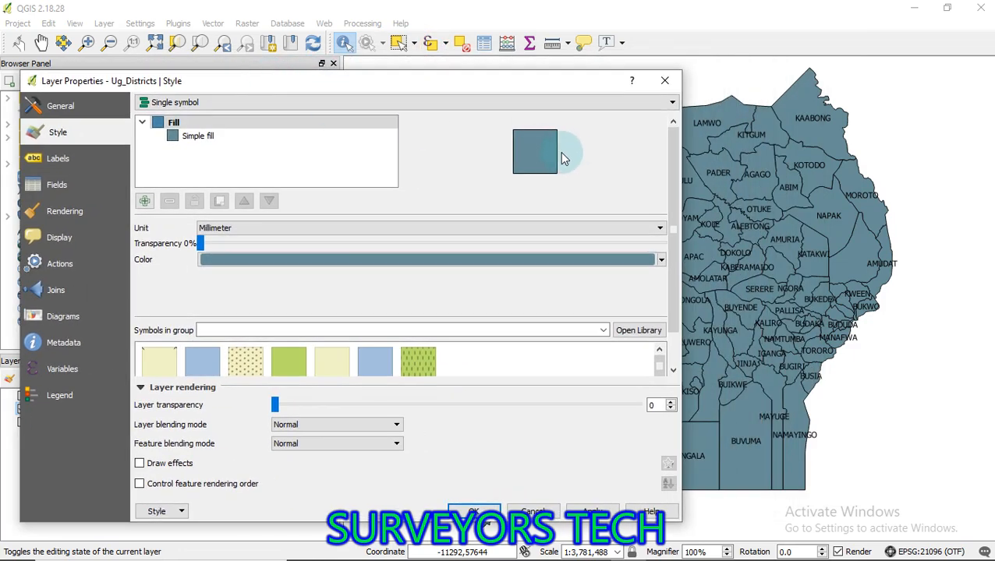
pyautogui.click(220, 122)
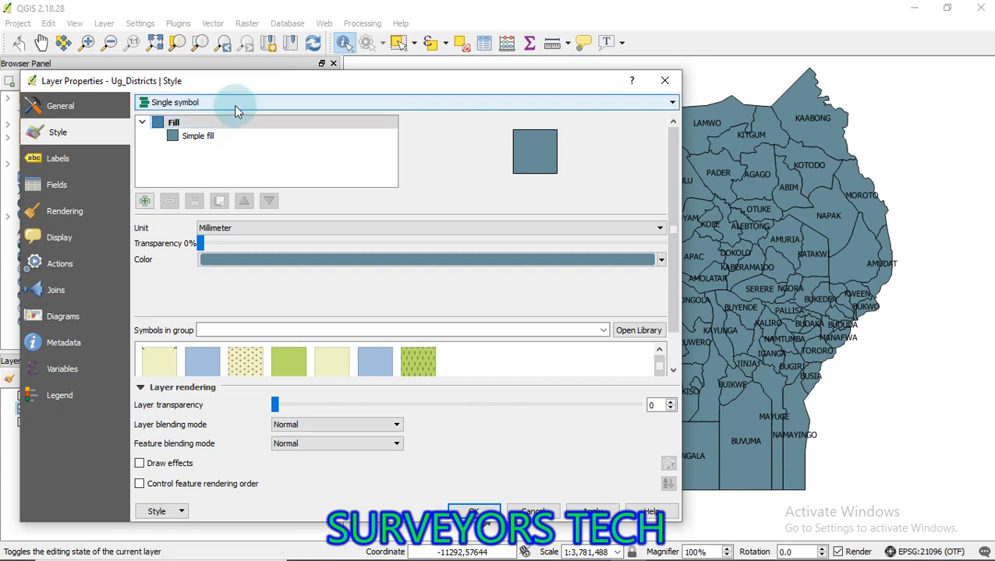
pyautogui.click(236, 107)
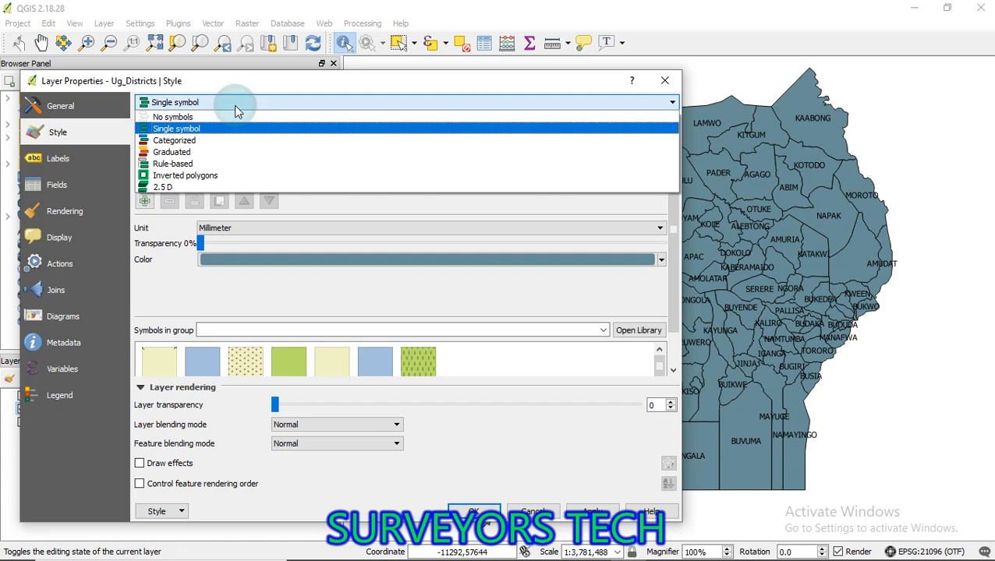
pyautogui.click(203, 142)
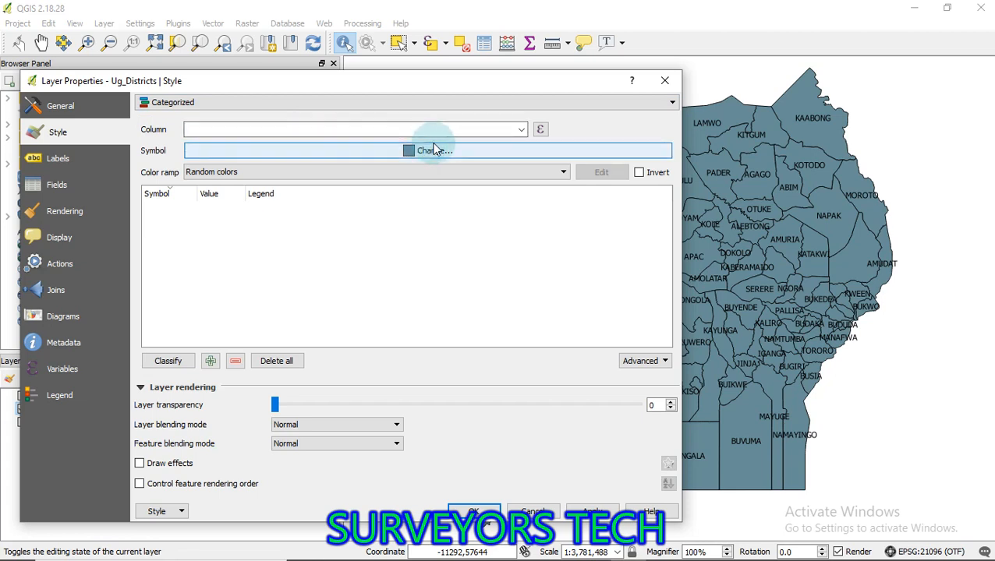
pyautogui.click(521, 130)
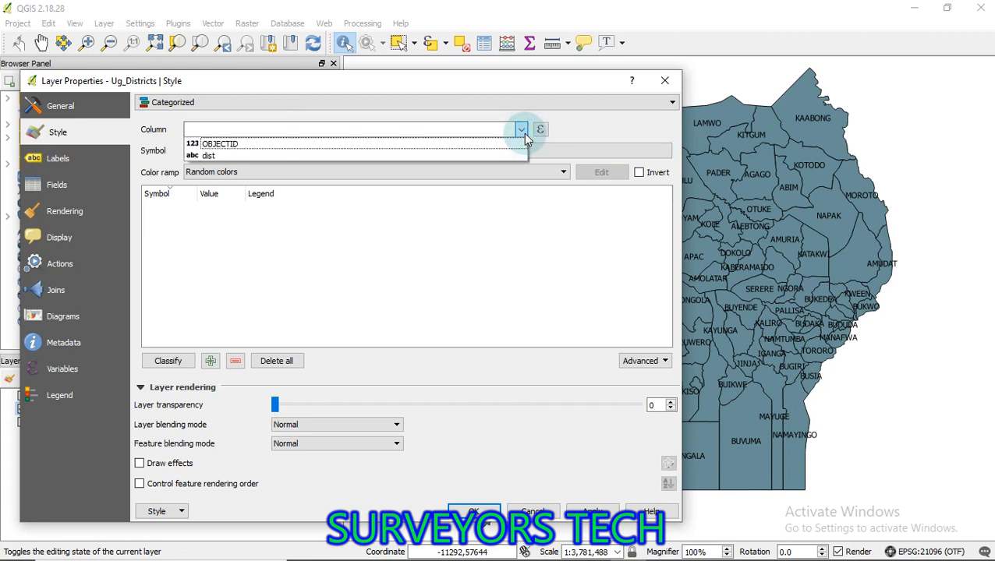
pyautogui.click(488, 151)
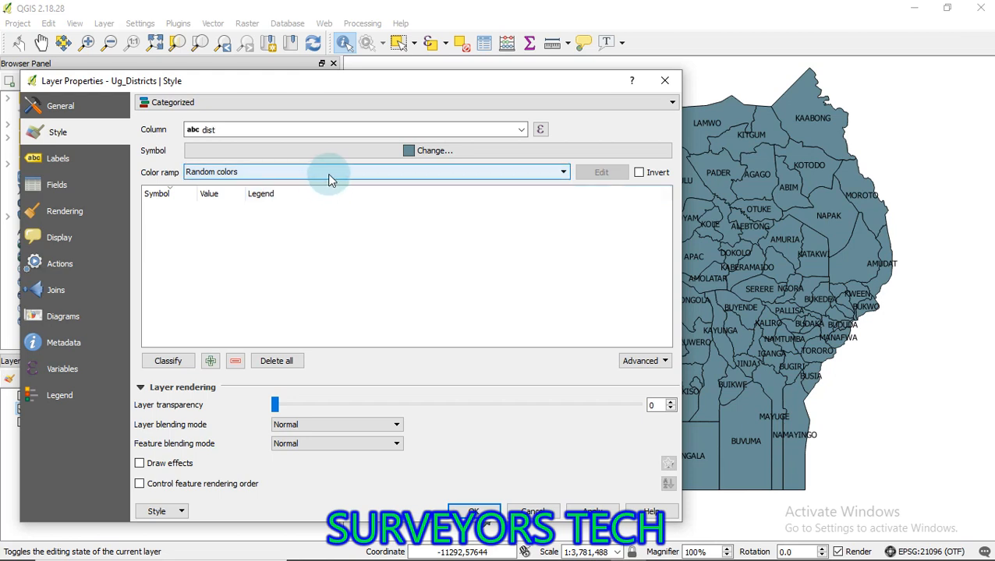
# Step: Classify the districts with the Spectral color ramp, review the classes, apply them, and move the dialog aside to check the map
pyautogui.click(371, 173)
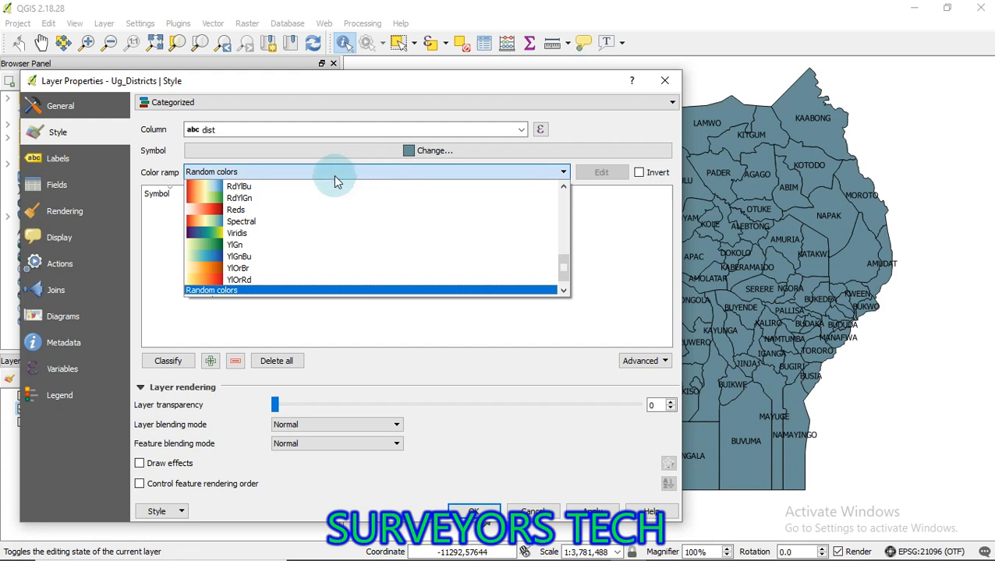
pyautogui.click(276, 222)
pyautogui.click(146, 364)
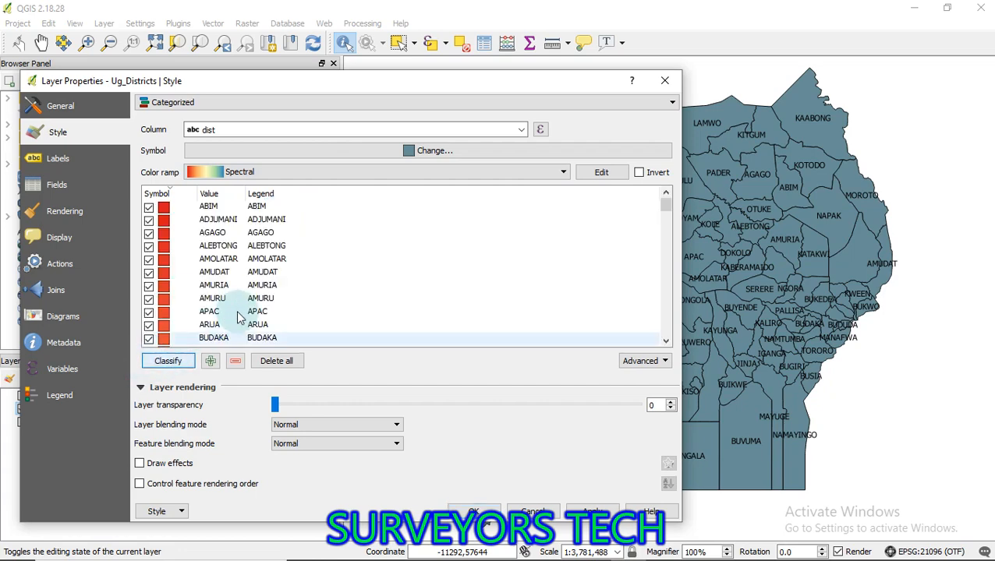
pyautogui.scroll(-20, 244, 312)
pyautogui.scroll(-7, 244, 312)
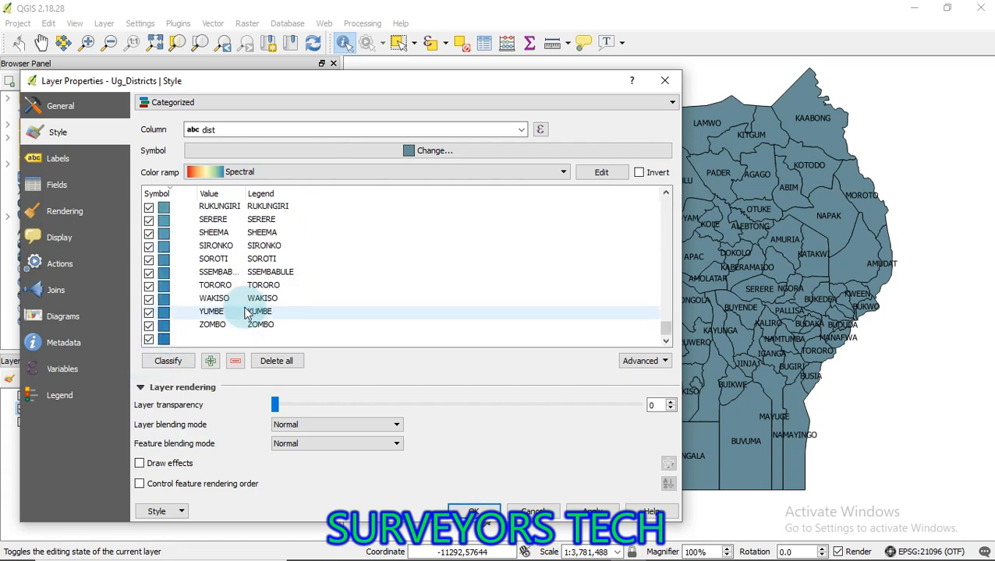
pyautogui.scroll(20, 244, 312)
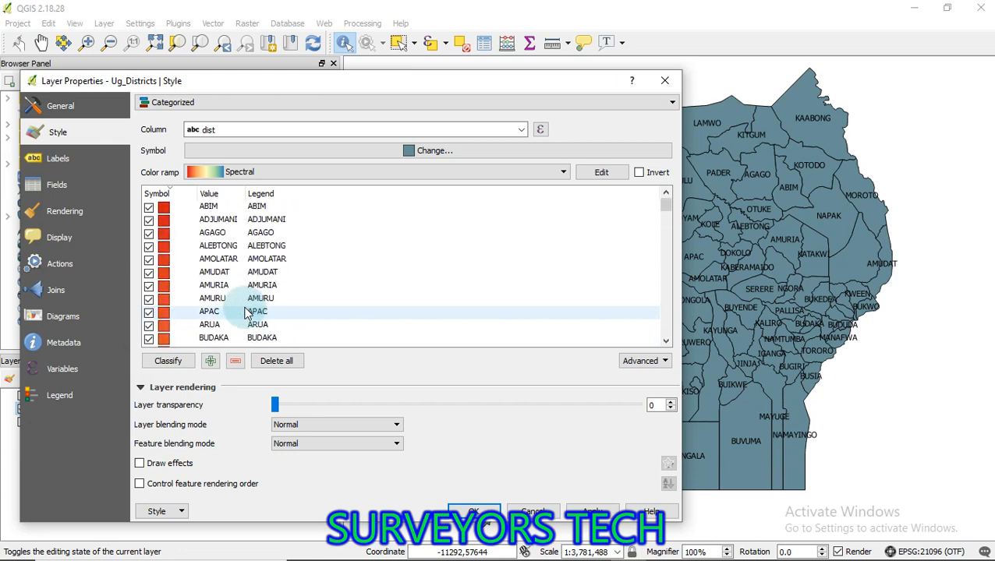
pyautogui.scroll(-20, 244, 310)
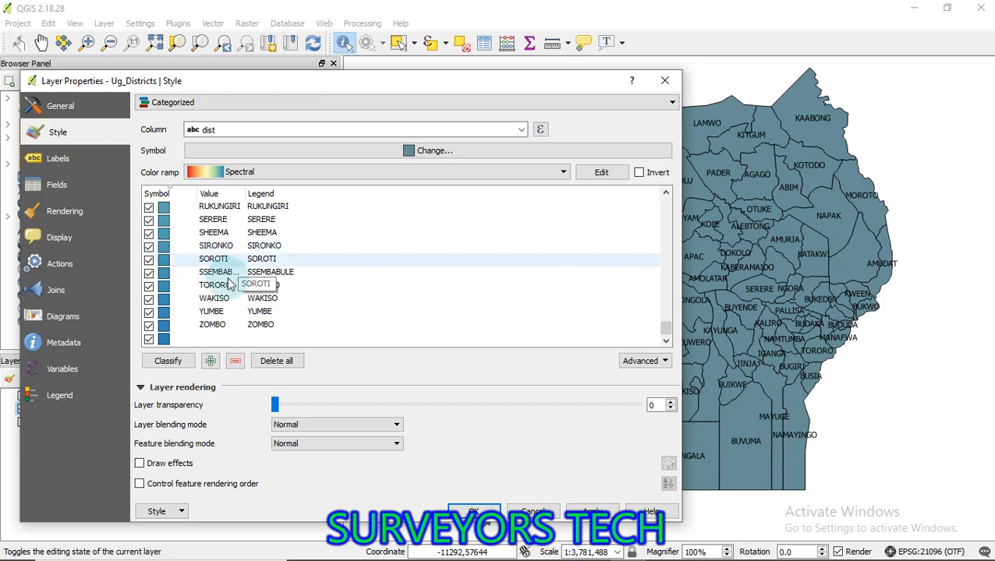
pyautogui.click(590, 508)
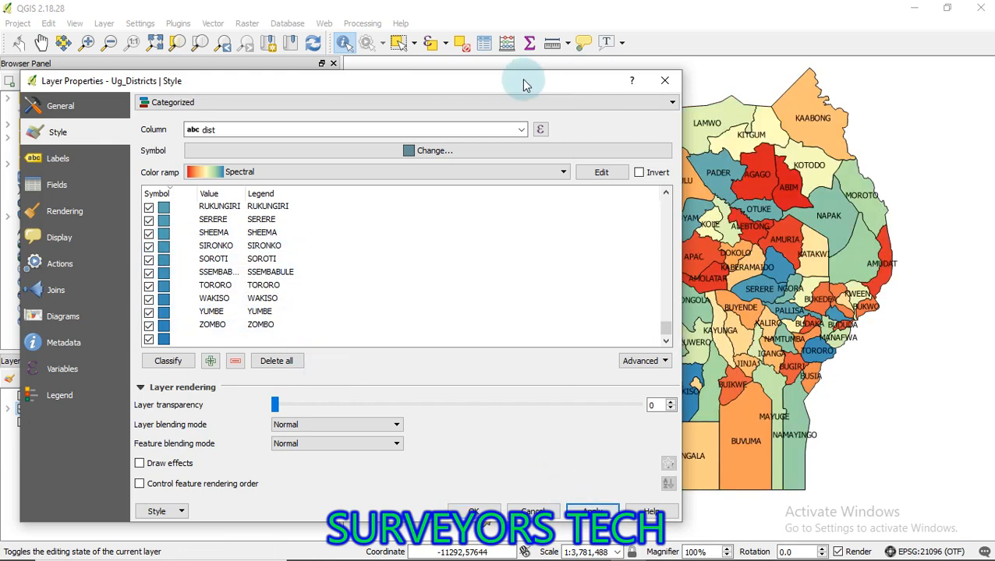
pyautogui.moveTo(525, 84); pyautogui.dragTo(659, 550)
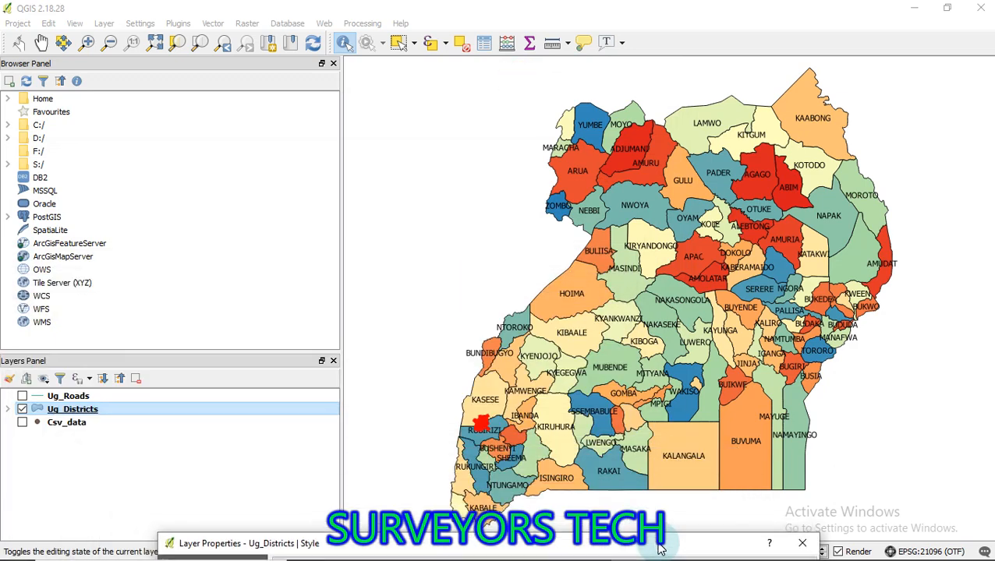
pyautogui.moveTo(658, 550); pyautogui.dragTo(631, 26)
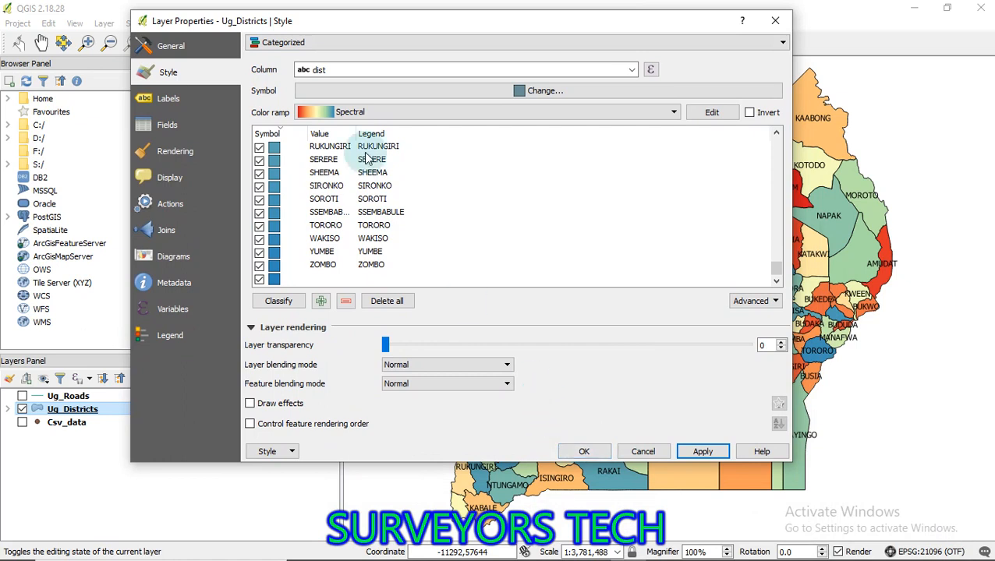
# Step: Switch the color ramp to Random colors, reclassify the districts, apply the style, and close the layer properties
pyautogui.click(418, 111)
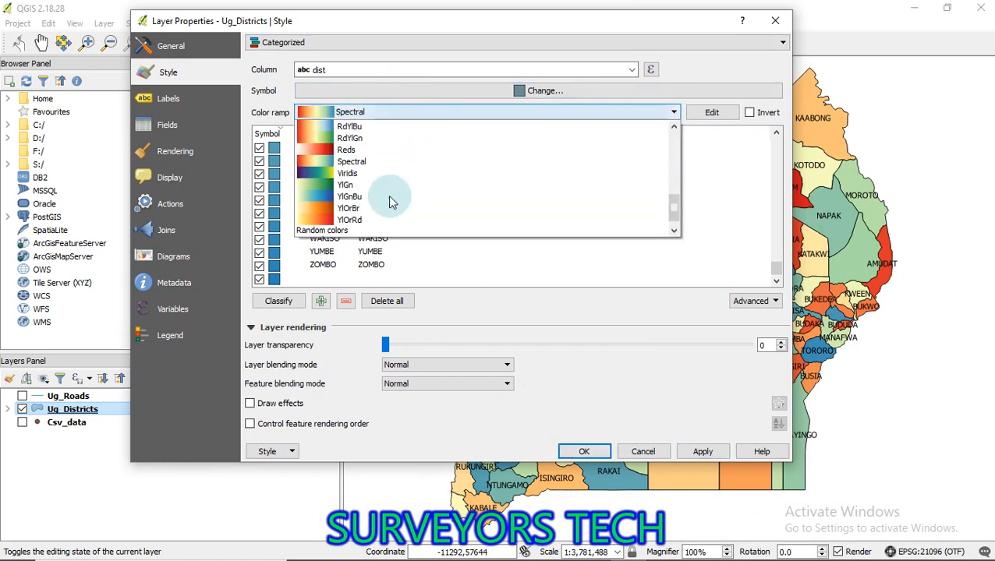
pyautogui.click(372, 228)
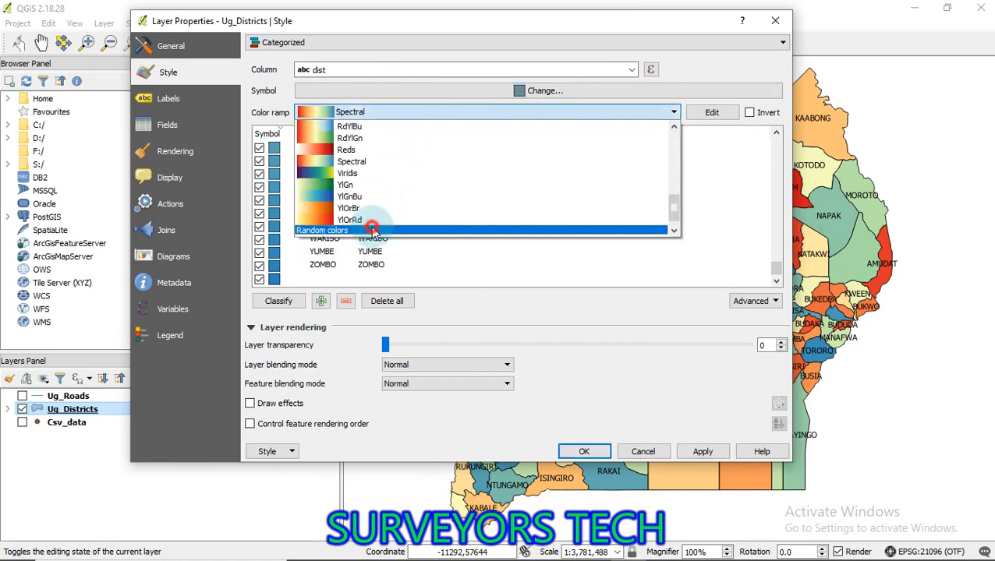
pyautogui.click(281, 300)
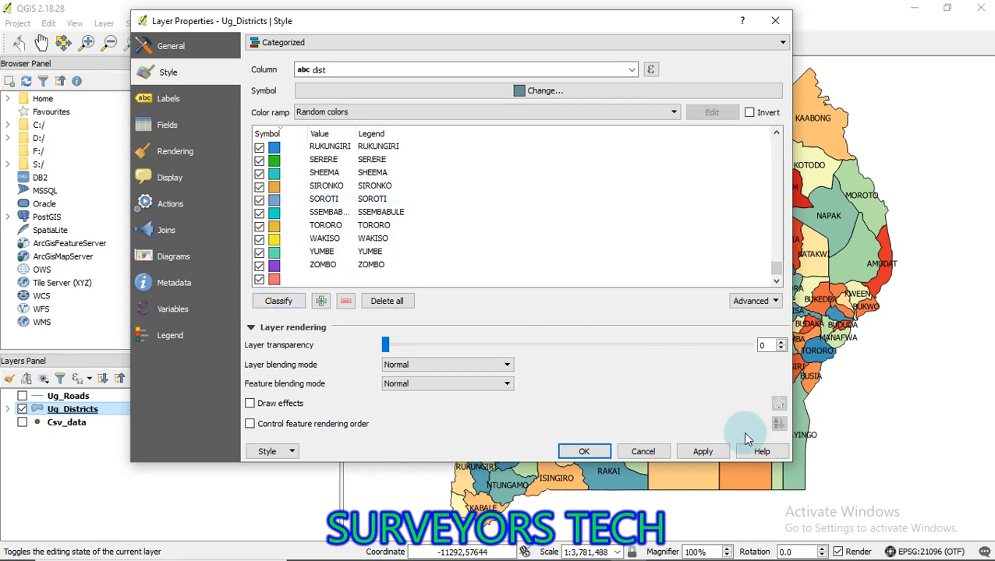
pyautogui.click(714, 452)
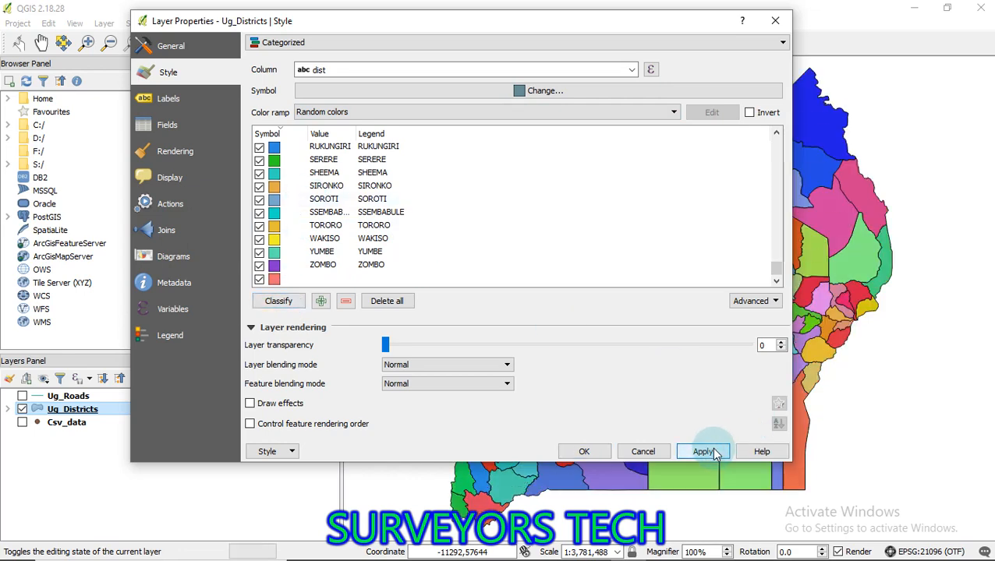
pyautogui.click(593, 456)
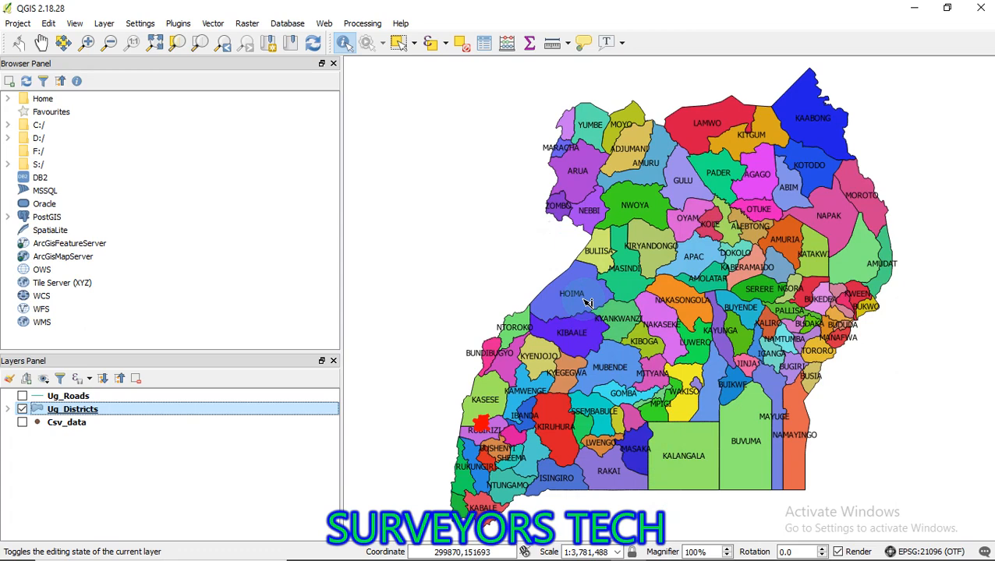
# Step: Open the Ug_Districts attribute table and bring up Select by expression for the layer
pyautogui.rightClick(123, 410)
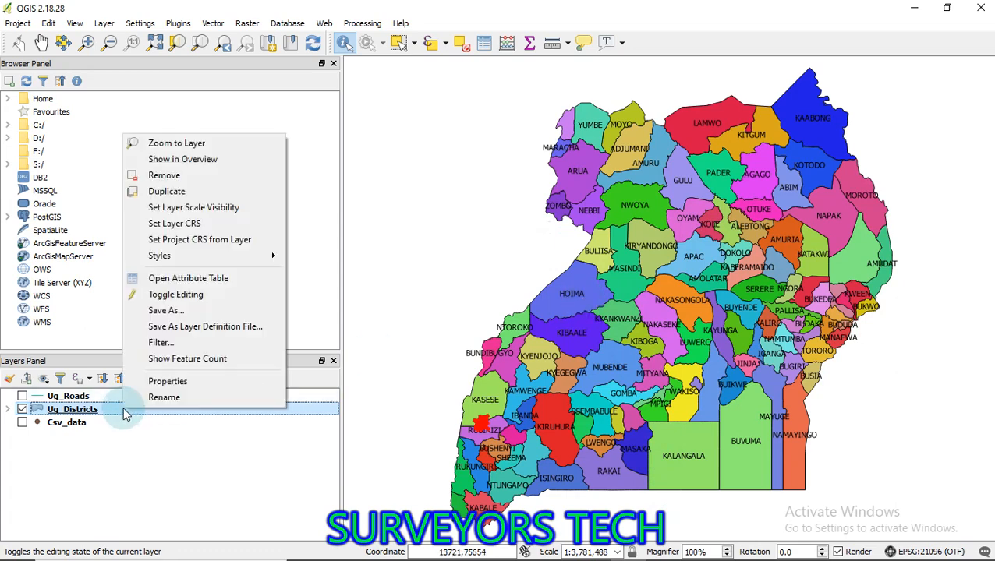
pyautogui.click(182, 283)
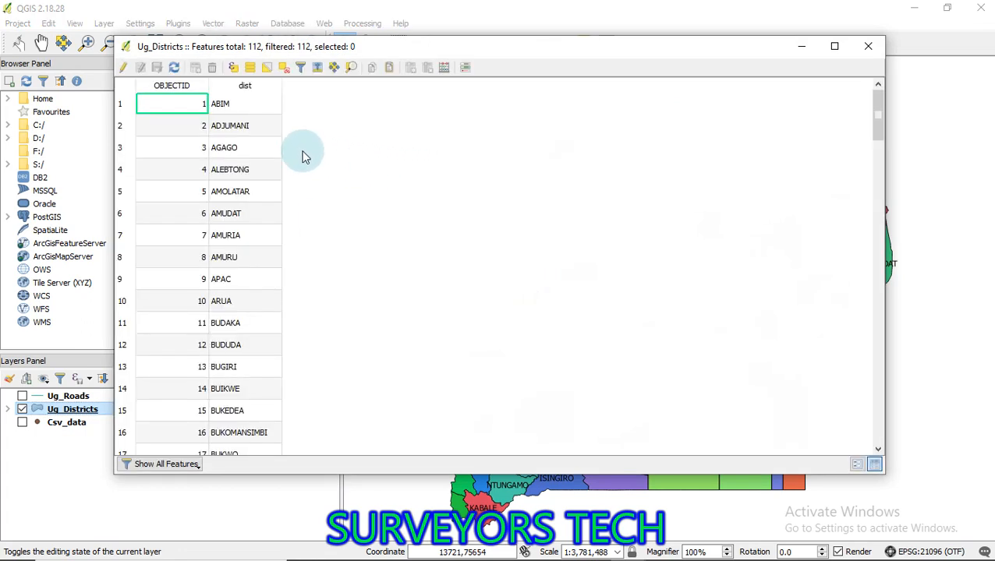
pyautogui.click(234, 69)
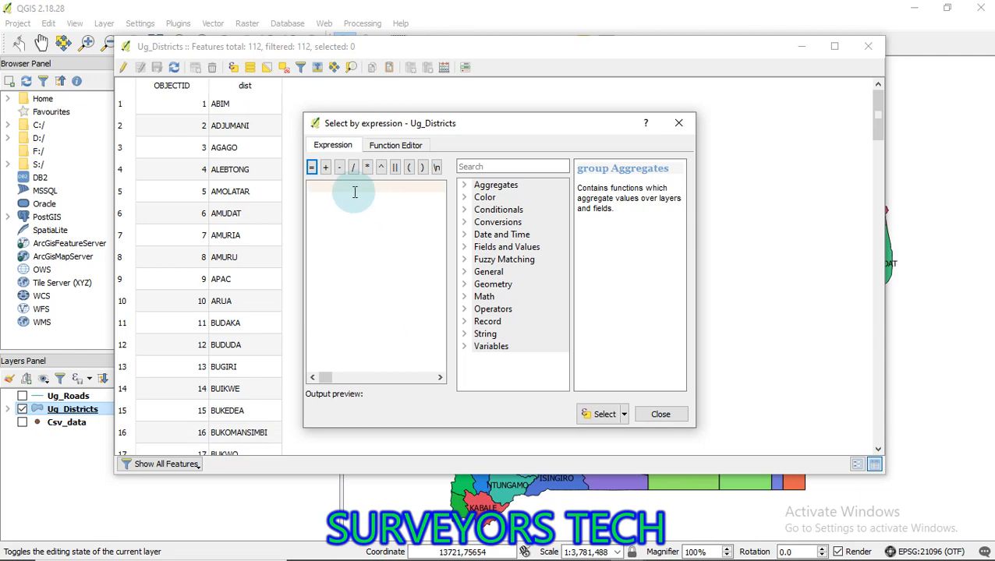
# Step: Start the selection expression for Ug_Districts with the dist field from Fields and Values, followed by an equals operator
pyautogui.click(464, 248)
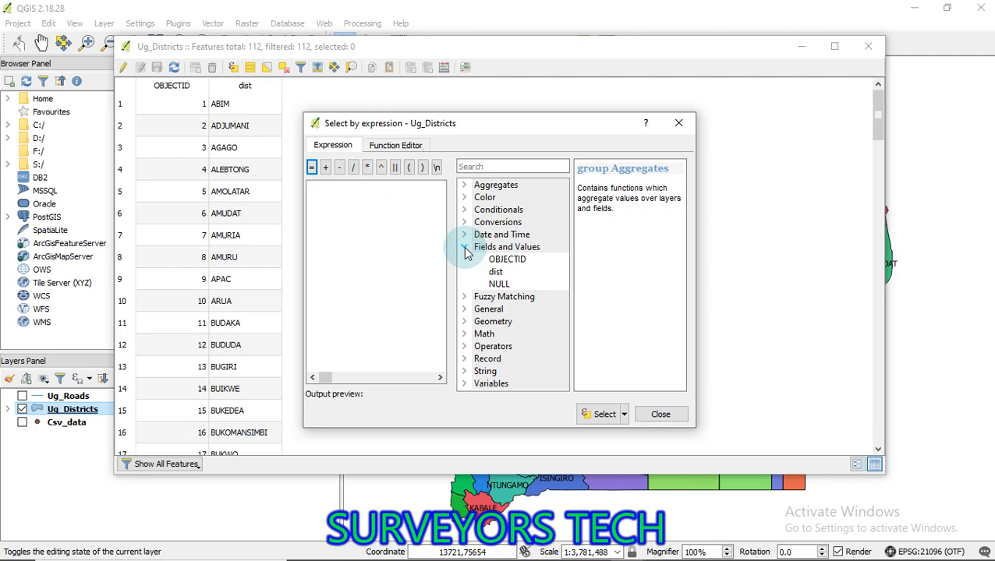
pyautogui.doubleClick(497, 271)
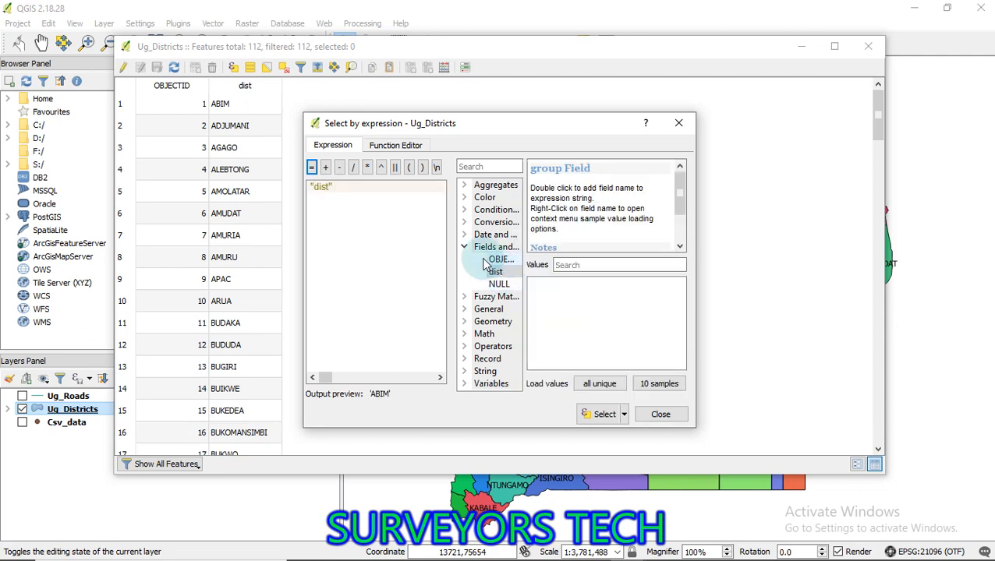
pyautogui.moveTo(525, 246); pyautogui.dragTo(652, 237)
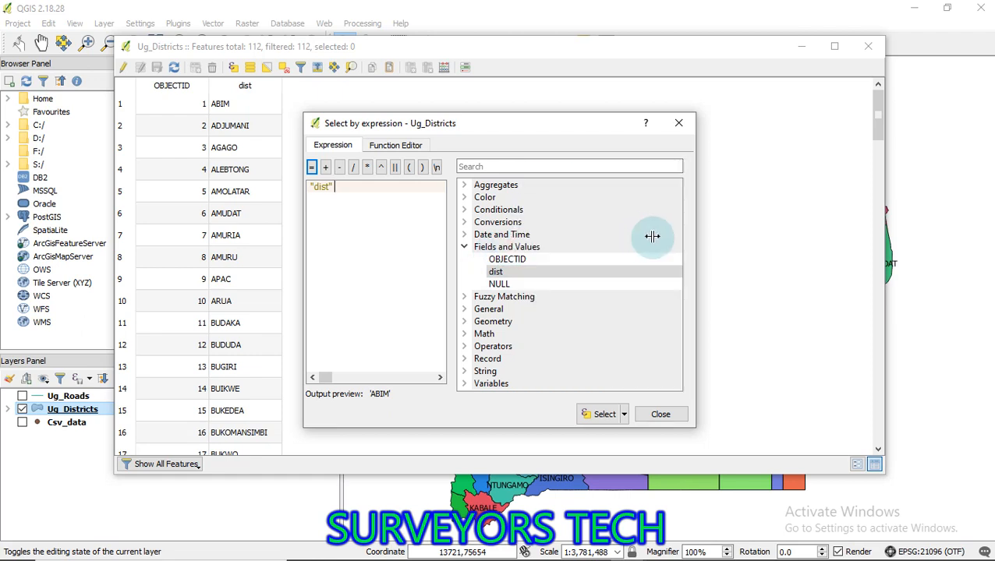
pyautogui.click(464, 247)
pyautogui.click(464, 247)
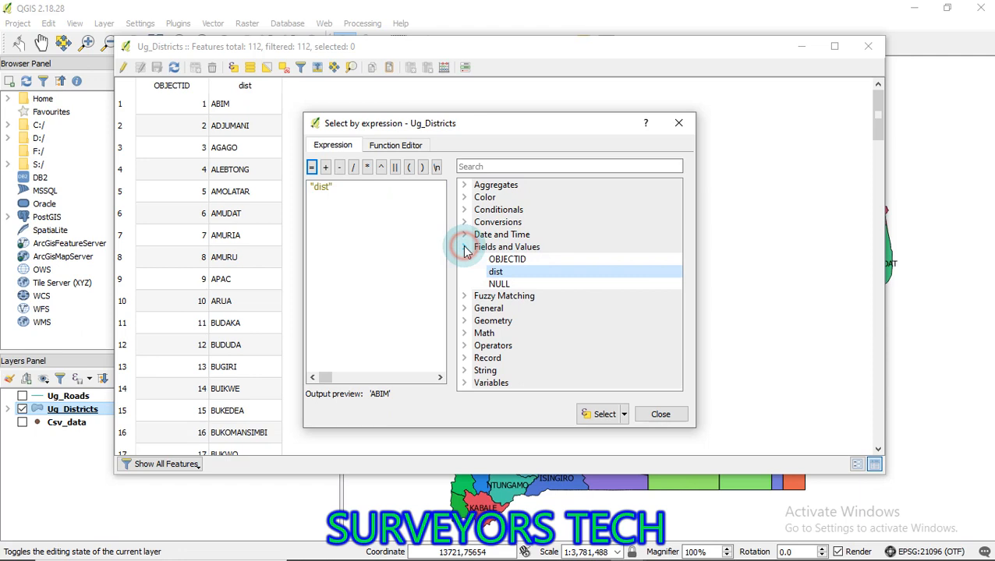
pyautogui.click(500, 275)
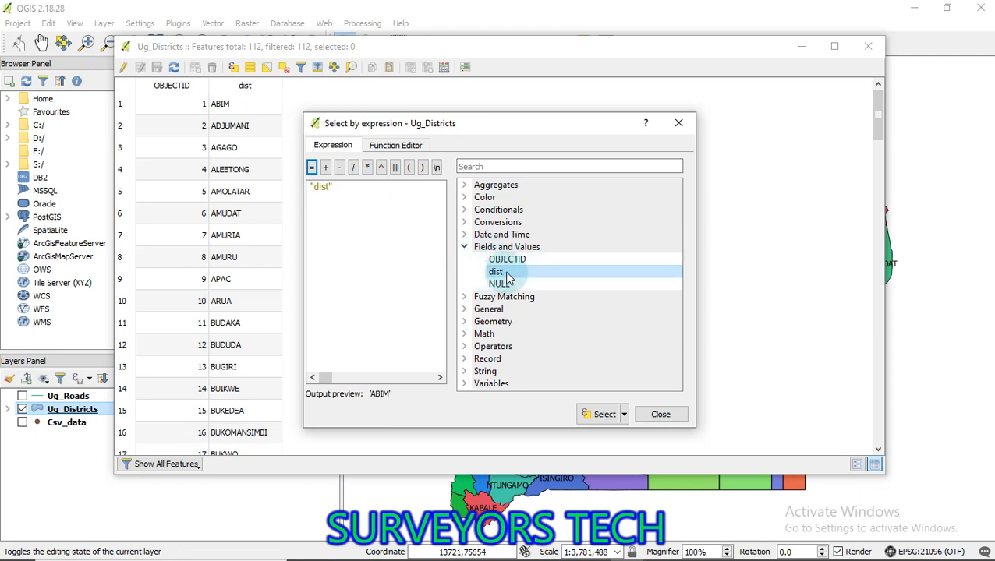
pyautogui.click(346, 189)
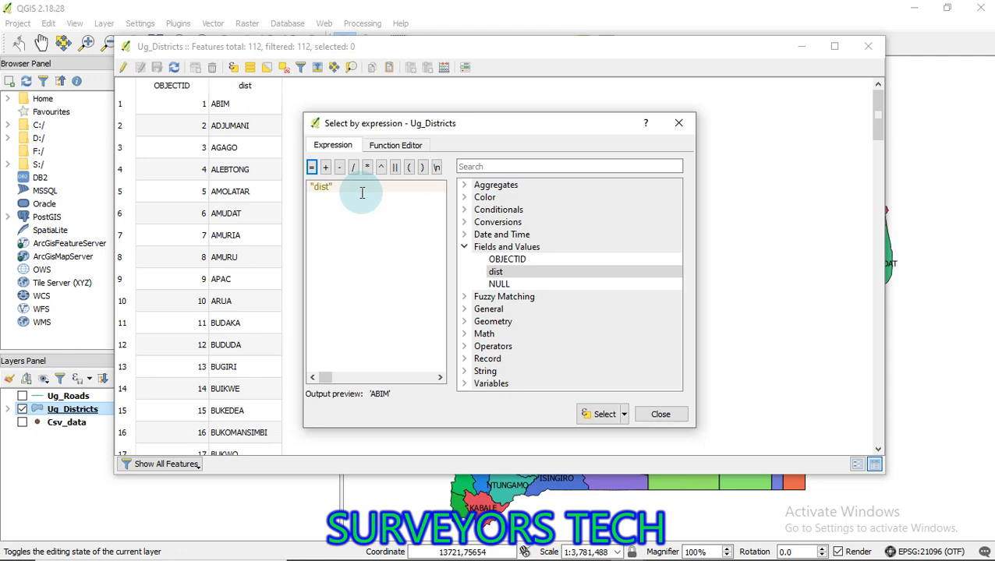
pyautogui.click(312, 167)
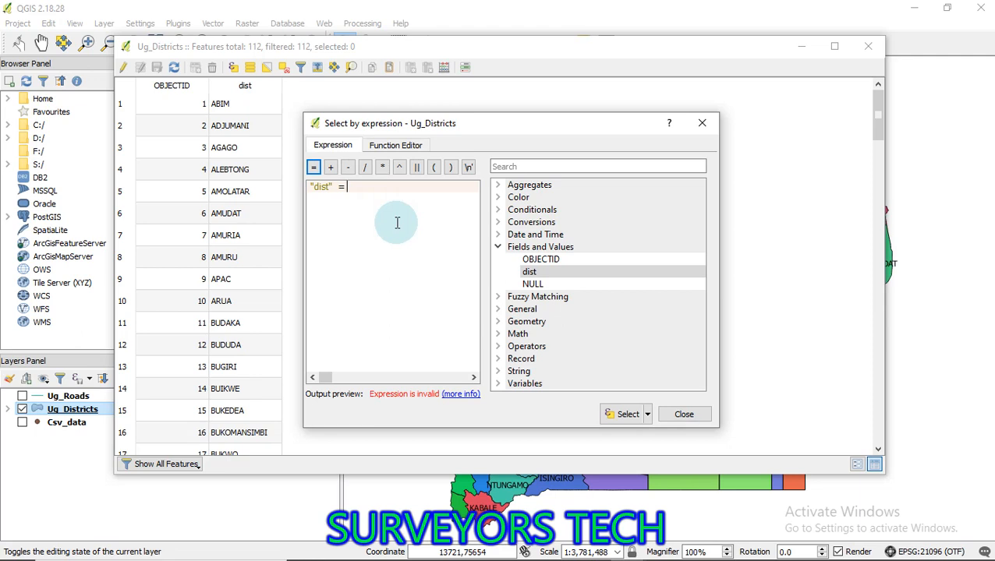
# Step: Try to select the Kampala district with the unquoted expression "dist" = KAMPALA, and close the expression dialog
pyautogui.click(495, 272)
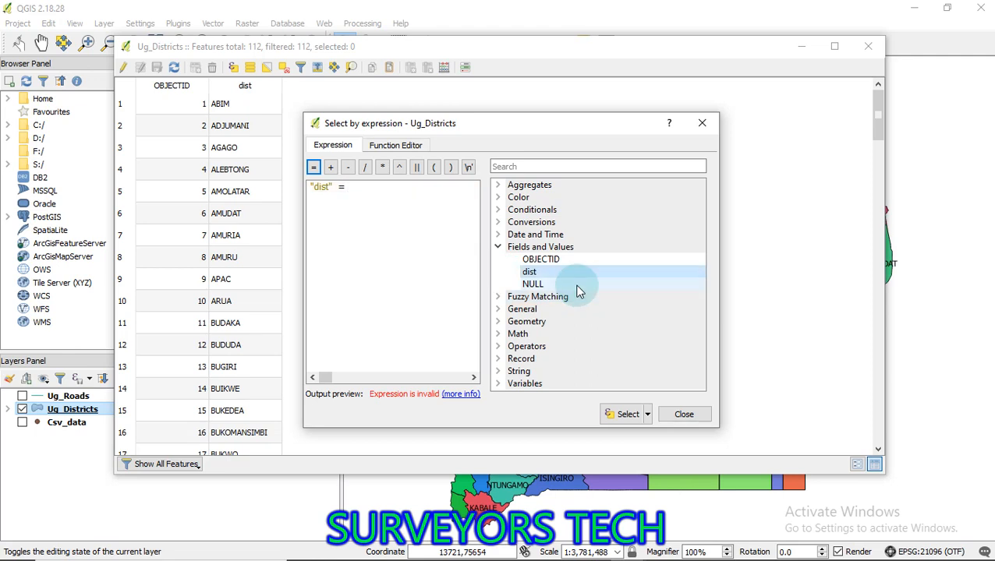
pyautogui.click(371, 195)
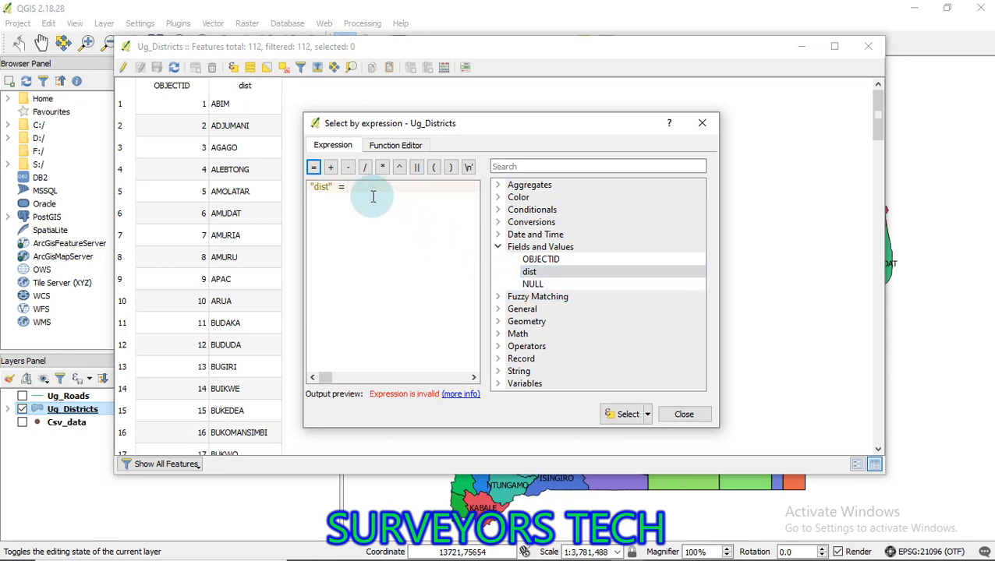
pyautogui.write('KA')
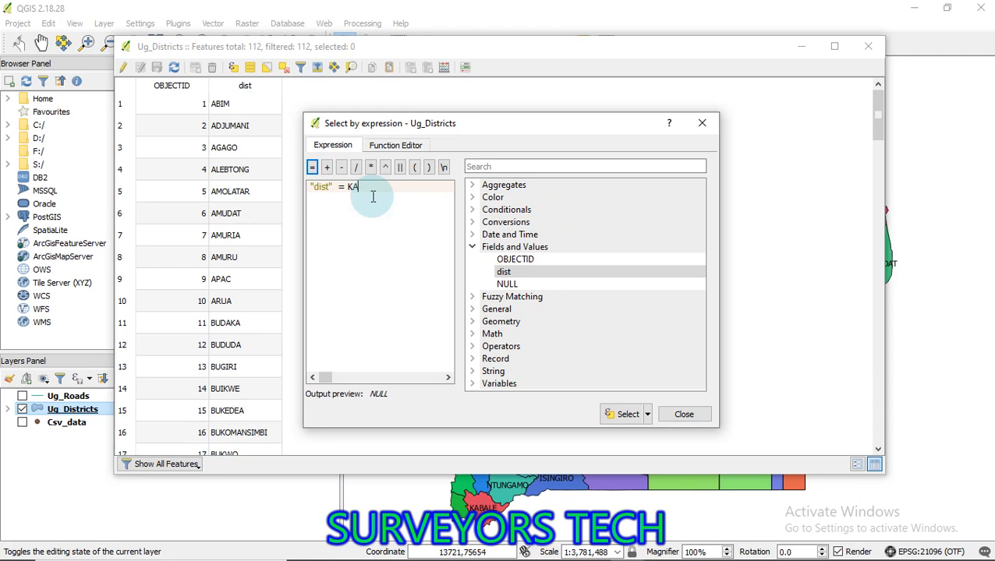
pyautogui.write('MPPALA')
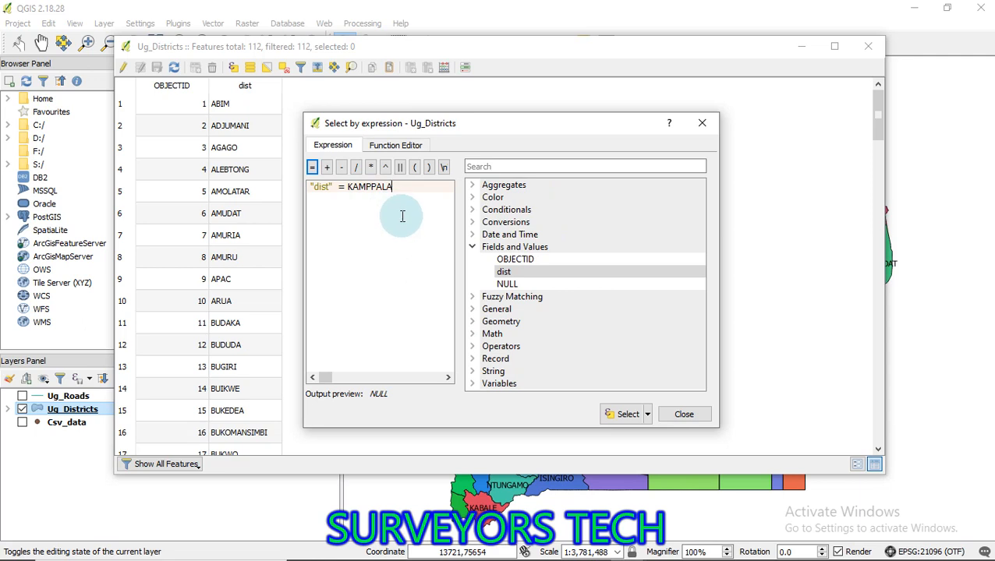
pyautogui.click(371, 187)
pyautogui.press('BackSpace')
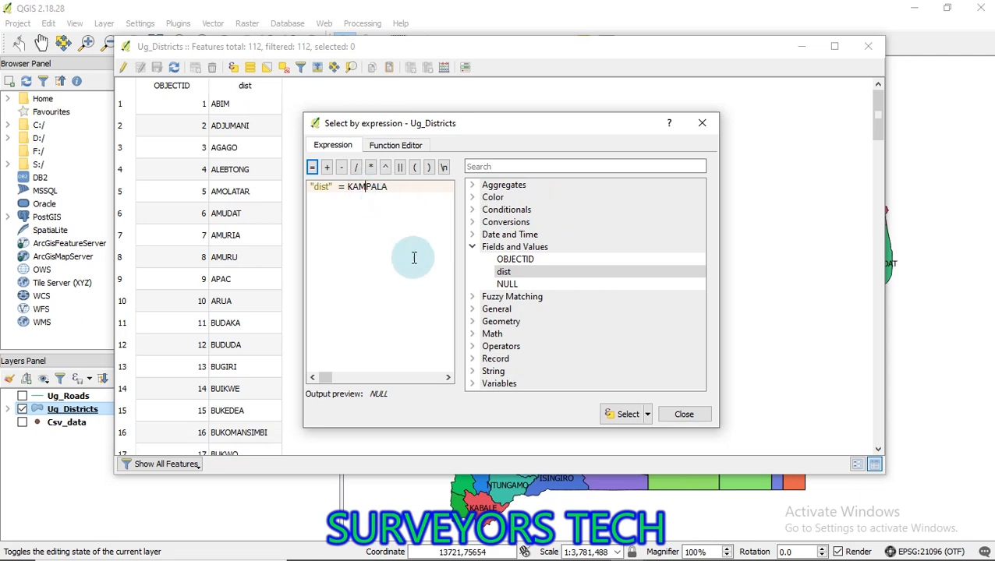
pyautogui.click(629, 415)
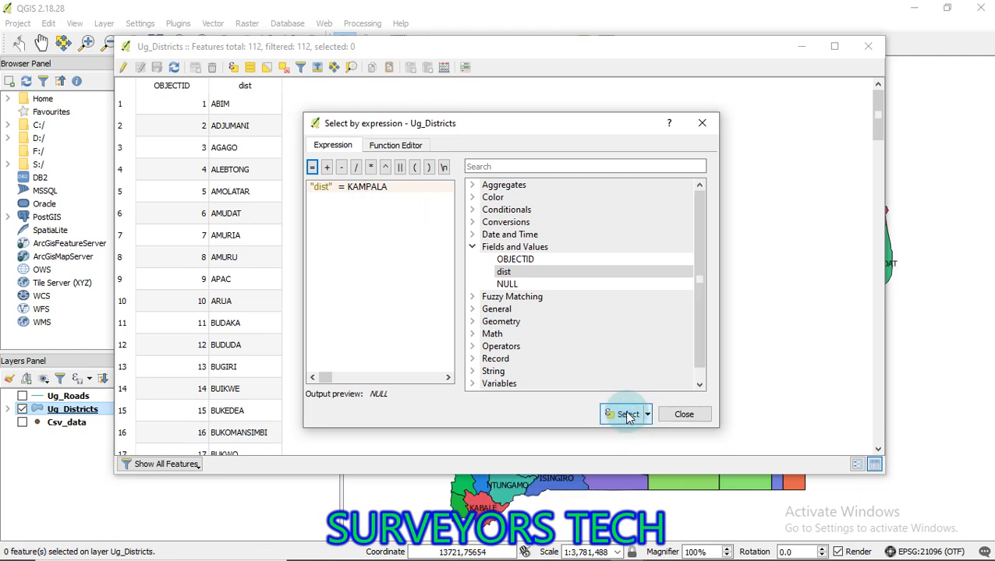
pyautogui.click(707, 125)
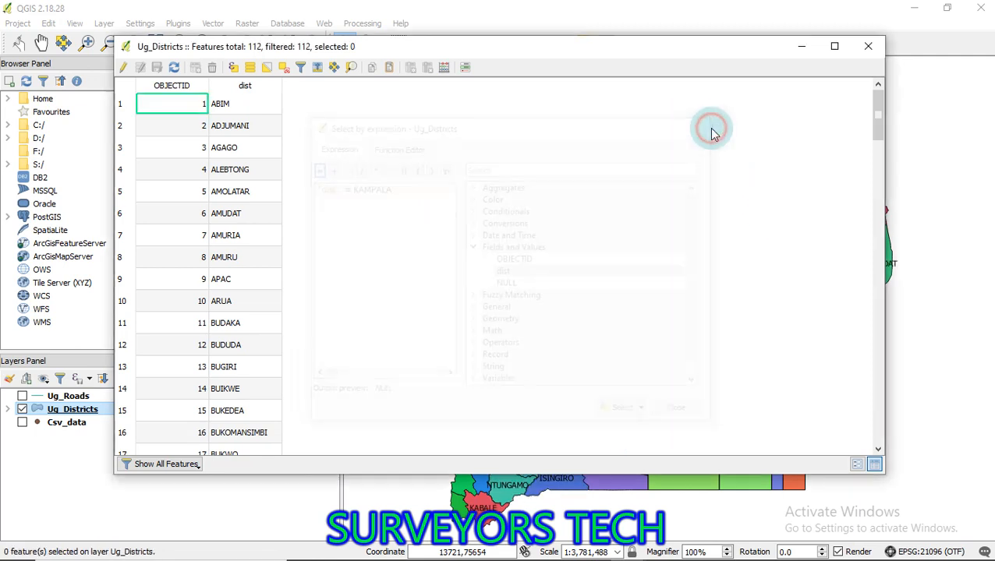
# Step: Minimize the attribute table and examine the Kampala district on the map
pyautogui.click(807, 47)
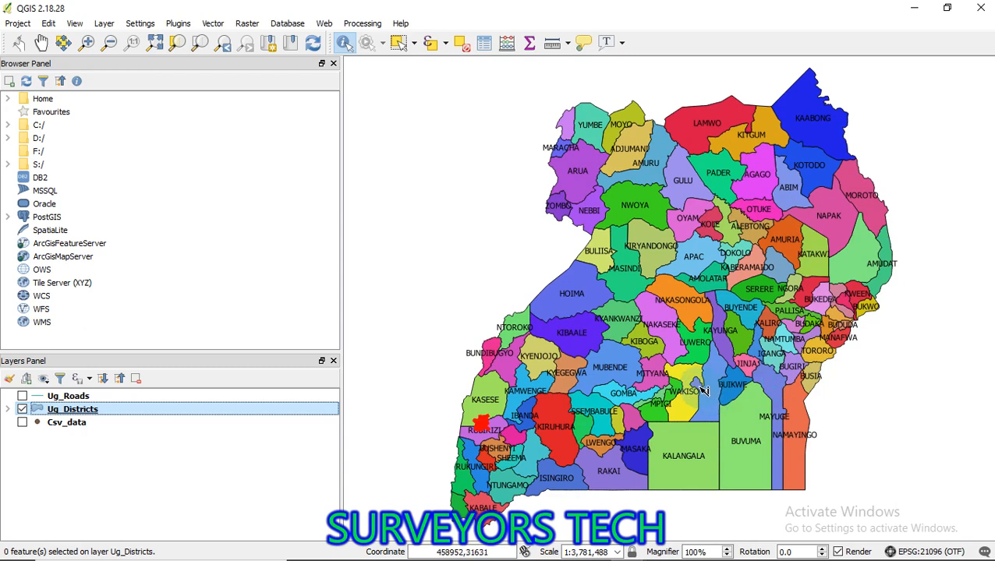
pyautogui.scroll(4, 703, 390)
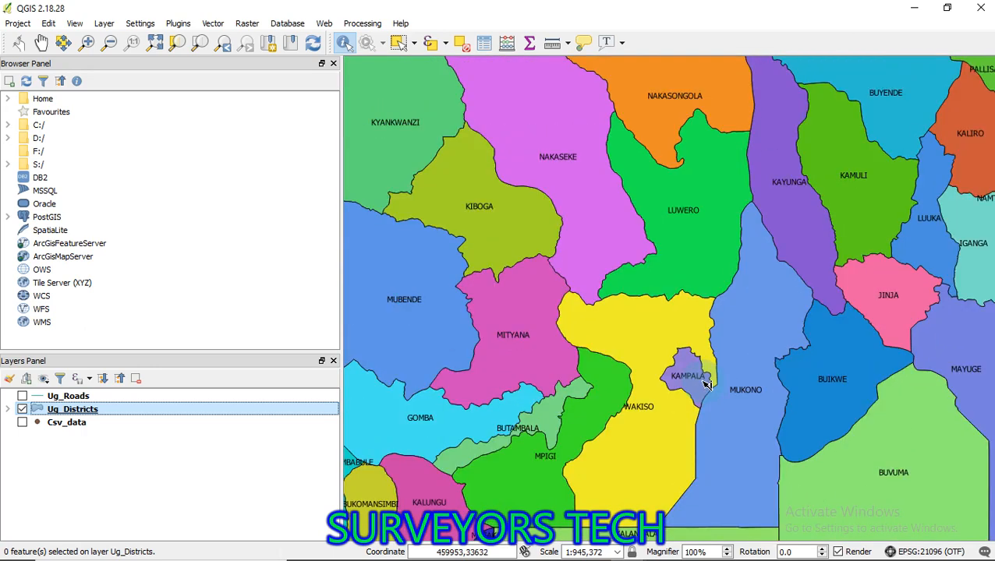
pyautogui.scroll(2, 706, 383)
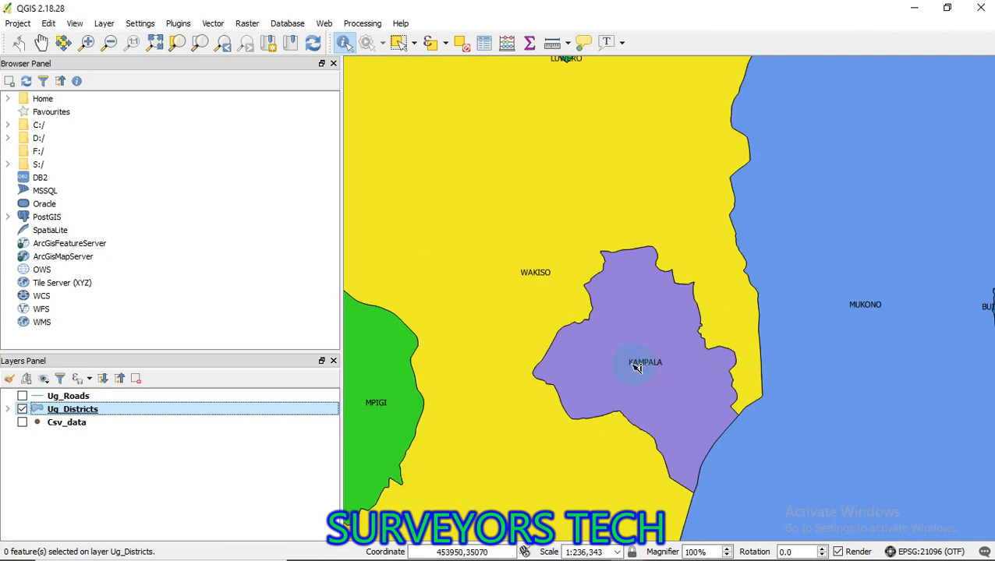
# Step: Return to the Ug_Districts attribute table and start a new selection expression with the dist field and an equals operator
pyautogui.moveTo(650, 552)
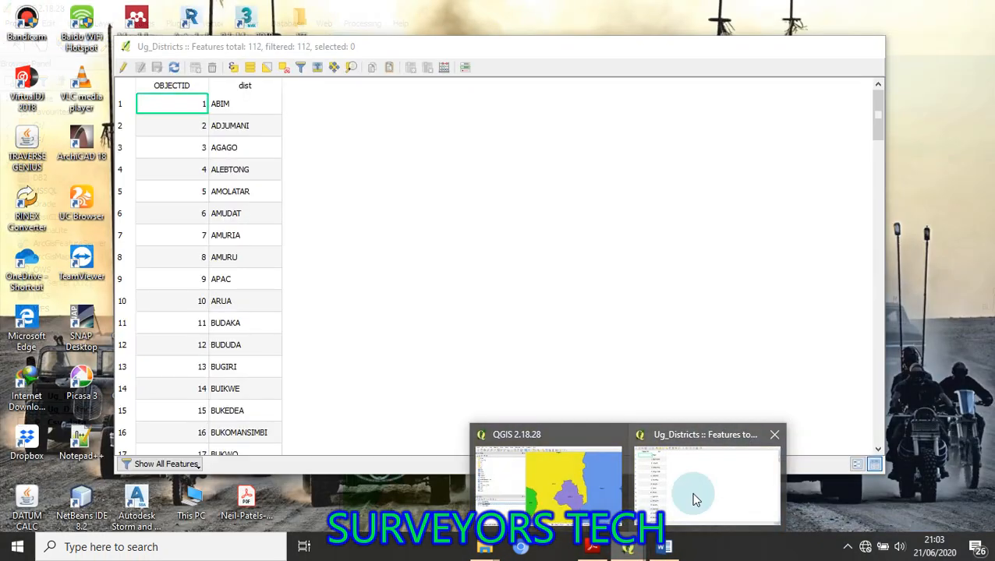
pyautogui.click(696, 500)
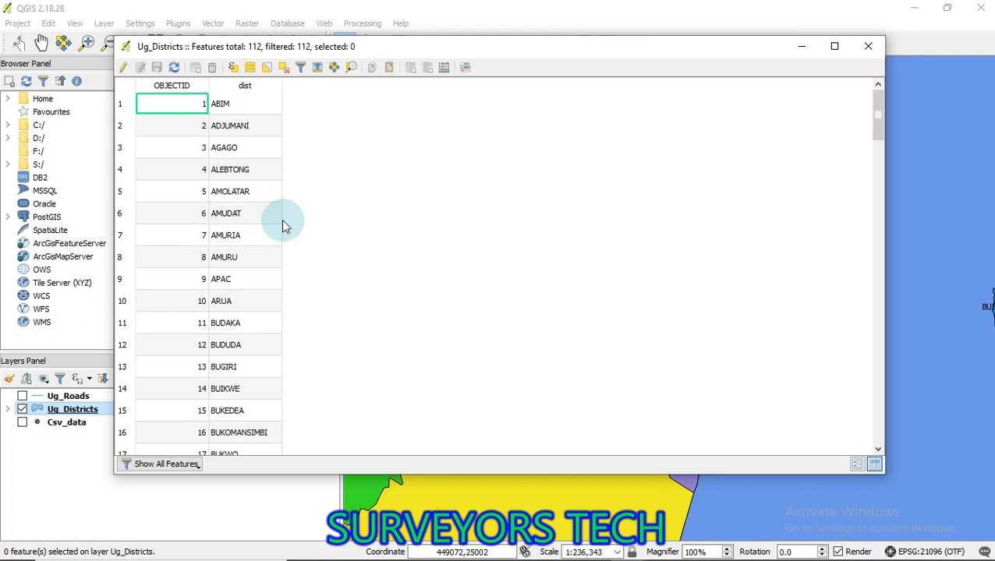
pyautogui.click(233, 67)
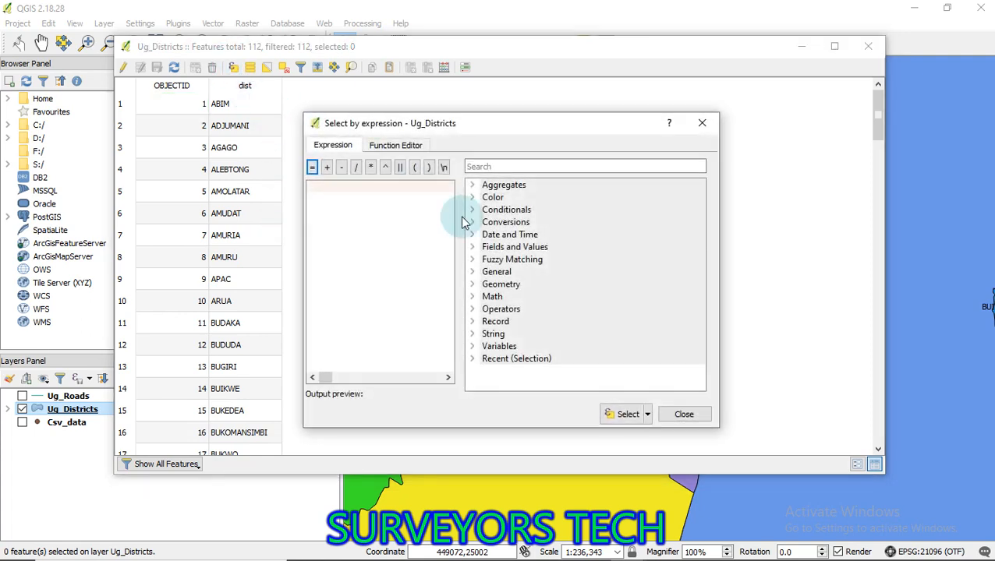
pyautogui.click(471, 247)
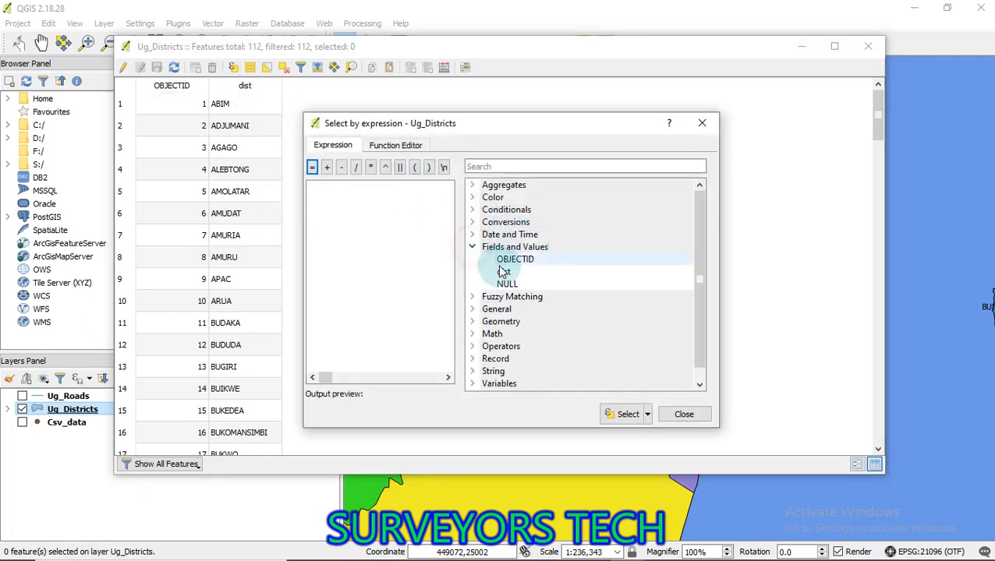
pyautogui.doubleClick(503, 271)
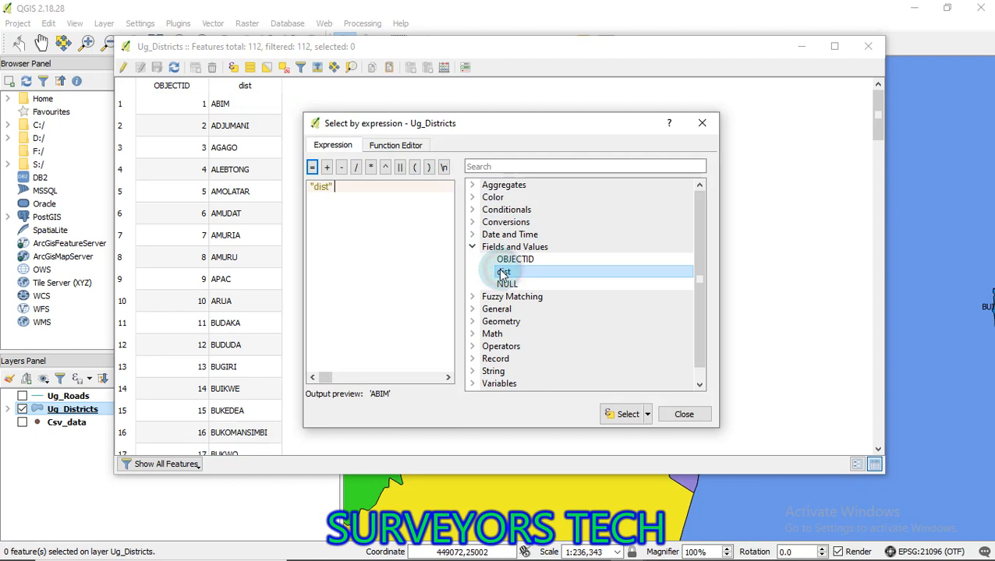
pyautogui.click(313, 169)
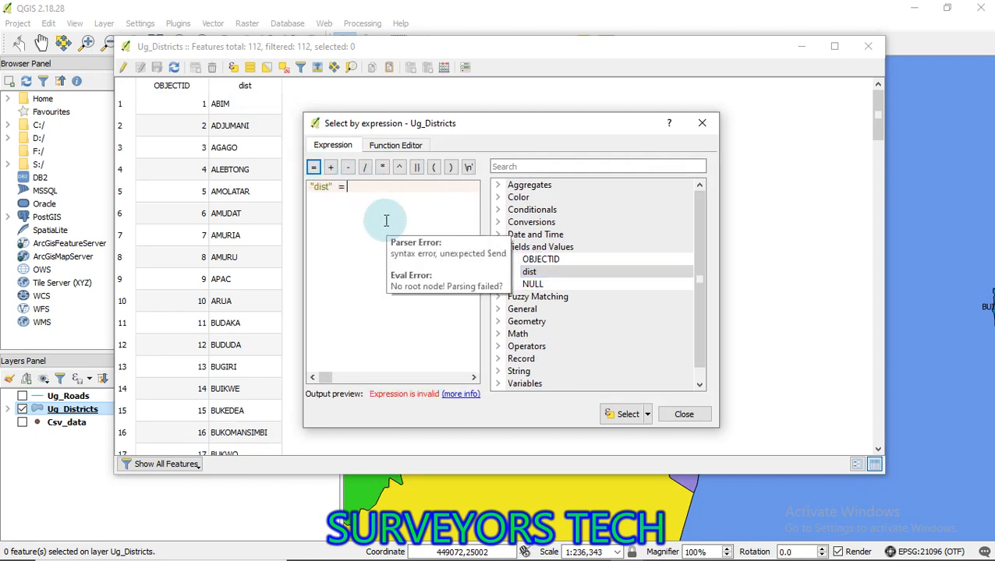
# Step: Try to select Kampala by completing the expression with "KAMPALA" in double quotes, and close the expression dialog
pyautogui.write("''")
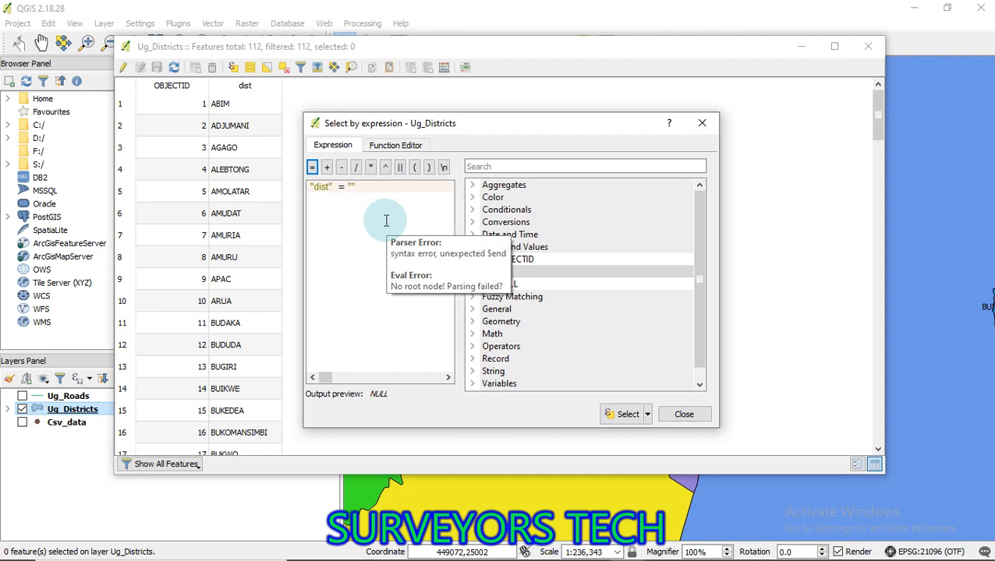
pyautogui.press('Left')
pyautogui.write('KAMPALA')
pyautogui.click(611, 418)
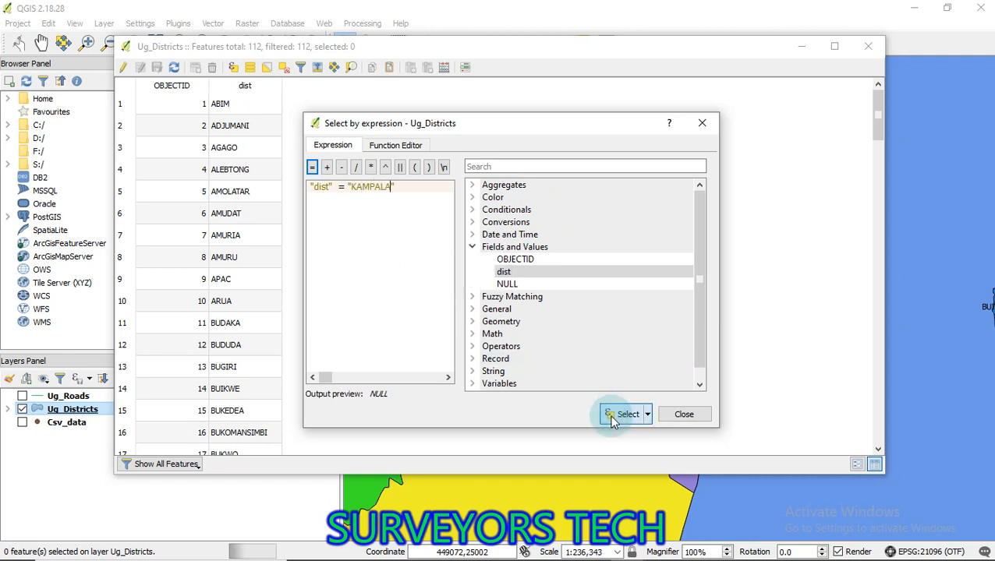
pyautogui.click(611, 418)
pyautogui.click(684, 414)
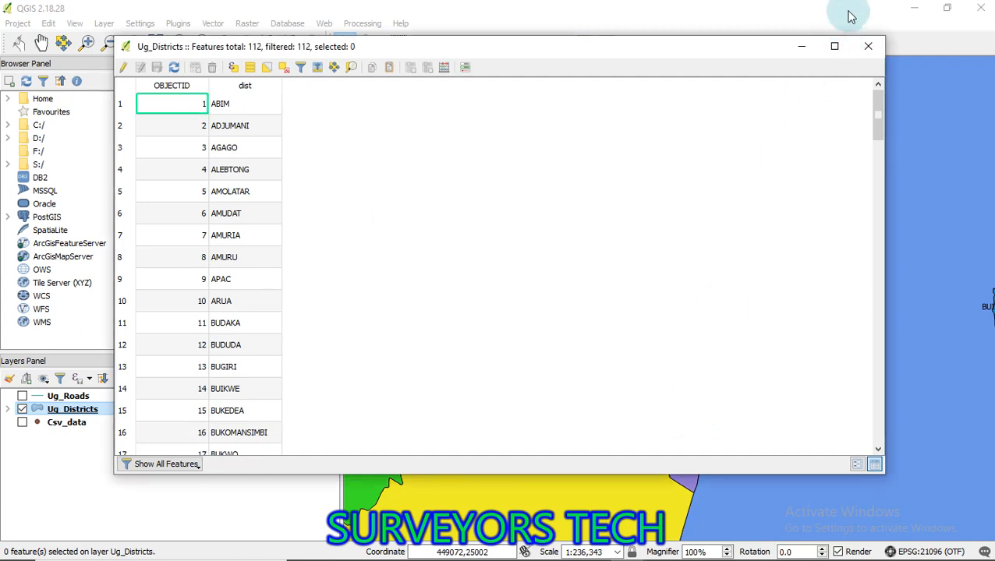
# Step: Minimize the attribute table and identify the Kampala district and its neighbours, such as Mukono, on the map
pyautogui.click(801, 46)
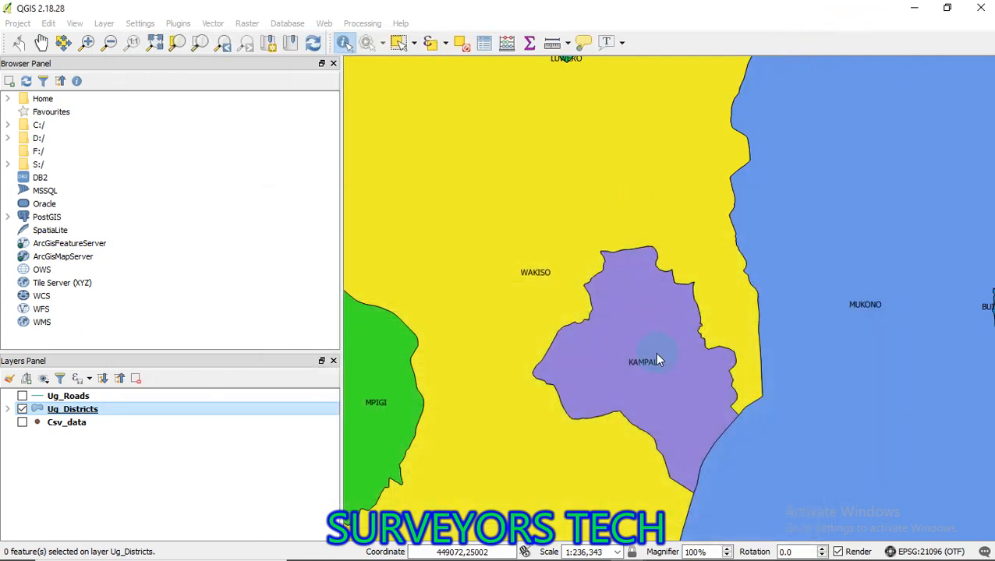
pyautogui.click(638, 363)
pyautogui.click(637, 363)
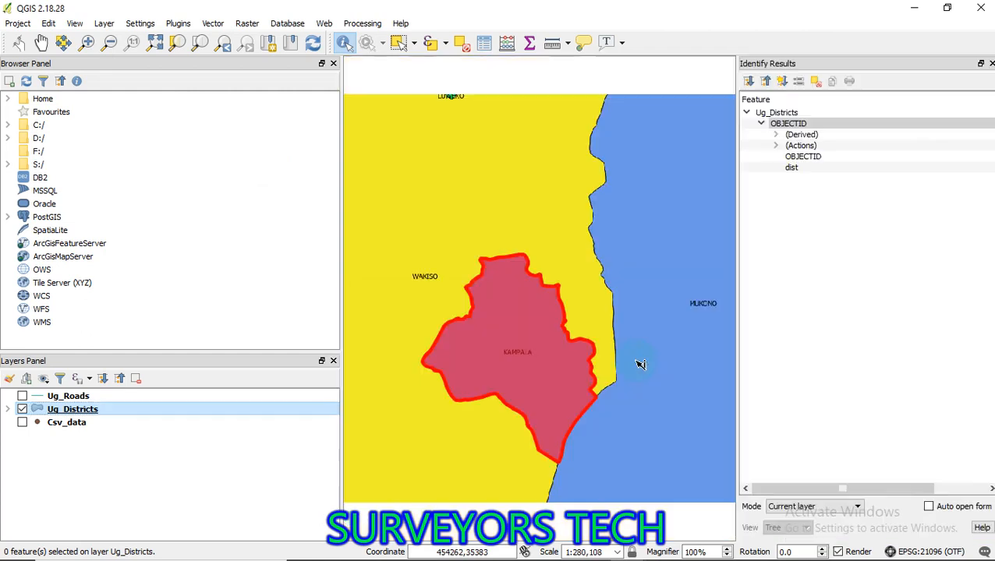
pyautogui.click(628, 445)
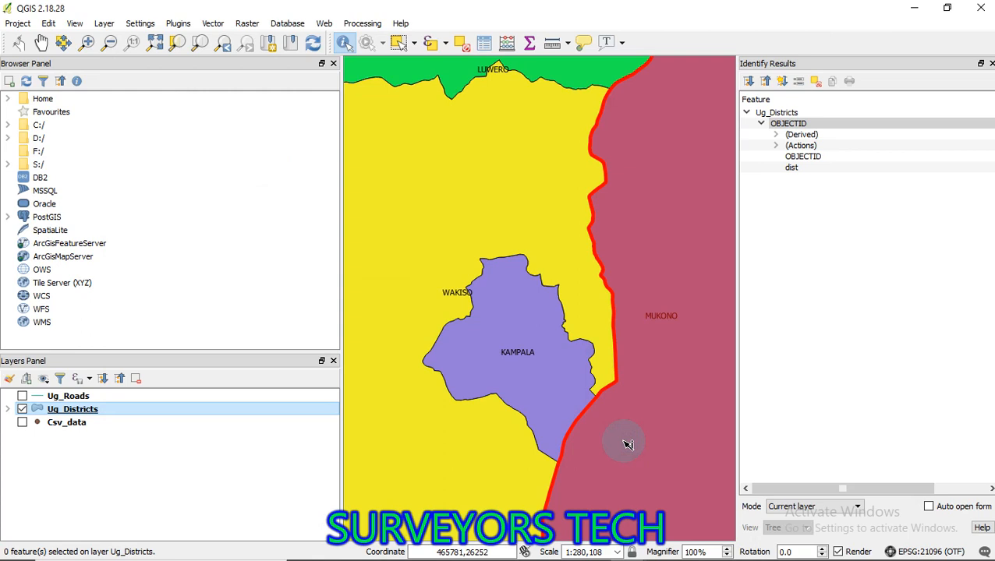
pyautogui.click(502, 457)
pyautogui.click(537, 423)
pyautogui.click(655, 448)
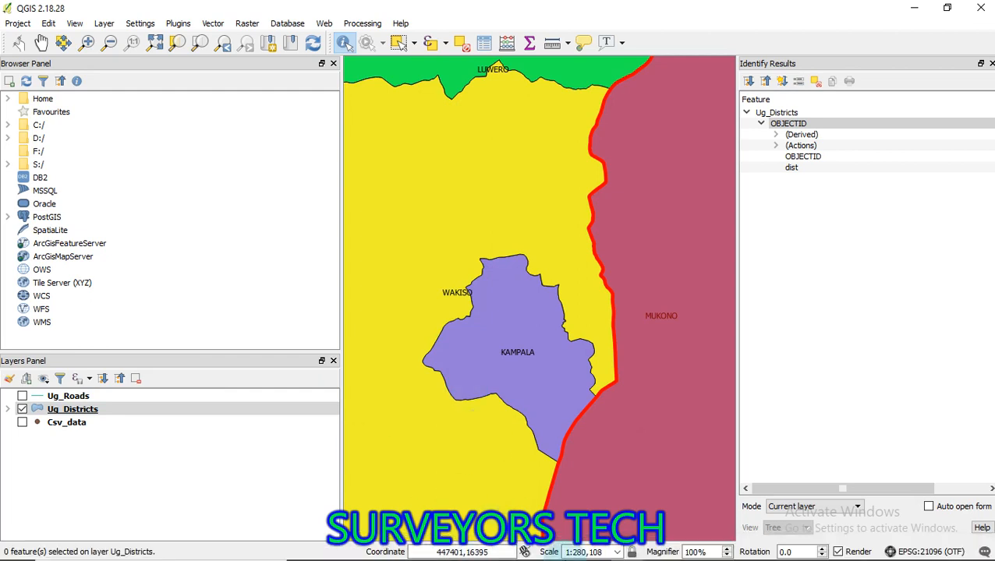
# Step: Bring back the Ug_Districts attribute table and locate the KAMPALA record in the dist column
pyautogui.moveTo(628, 546)
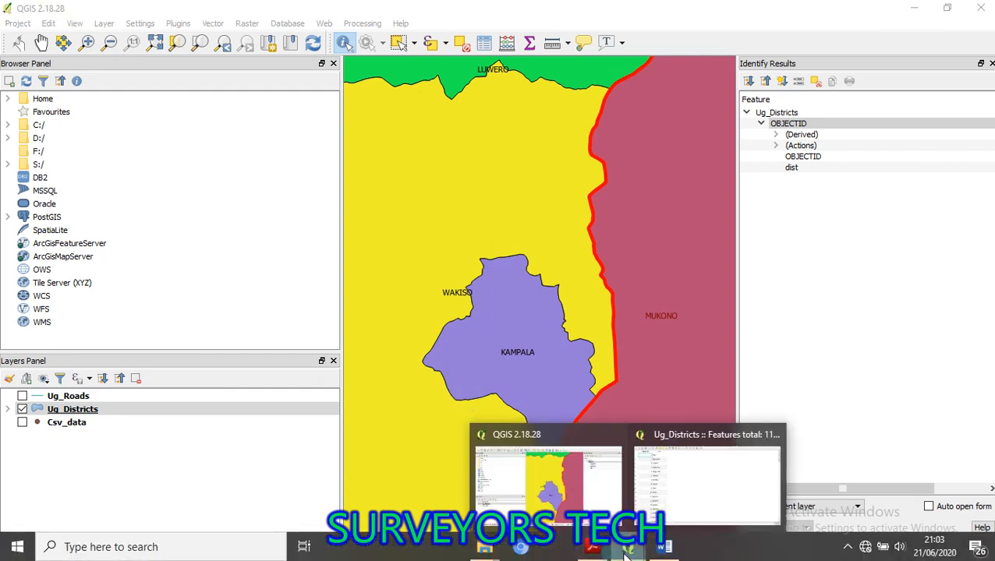
pyautogui.click(701, 487)
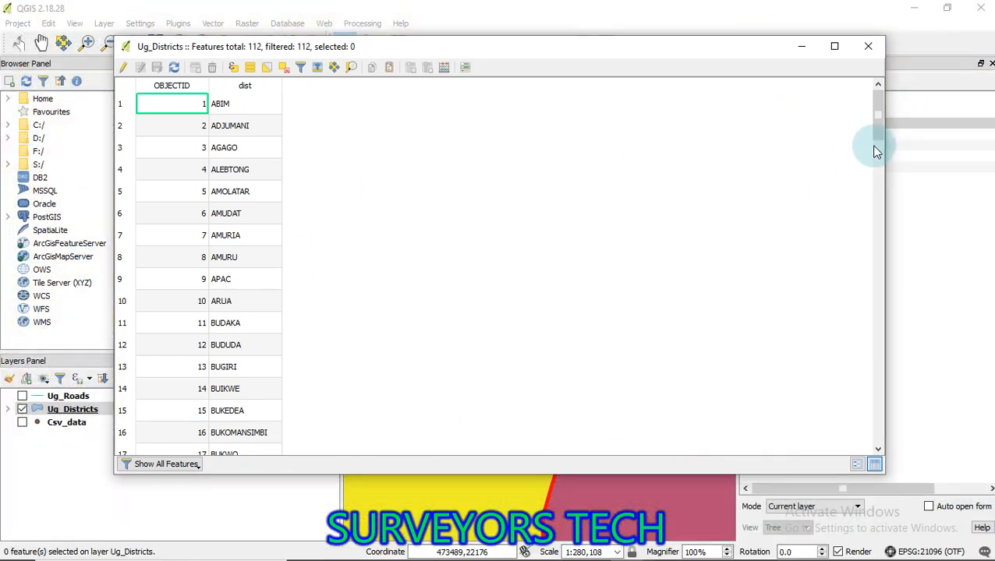
pyautogui.moveTo(877, 131); pyautogui.dragTo(879, 253)
pyautogui.click(216, 132)
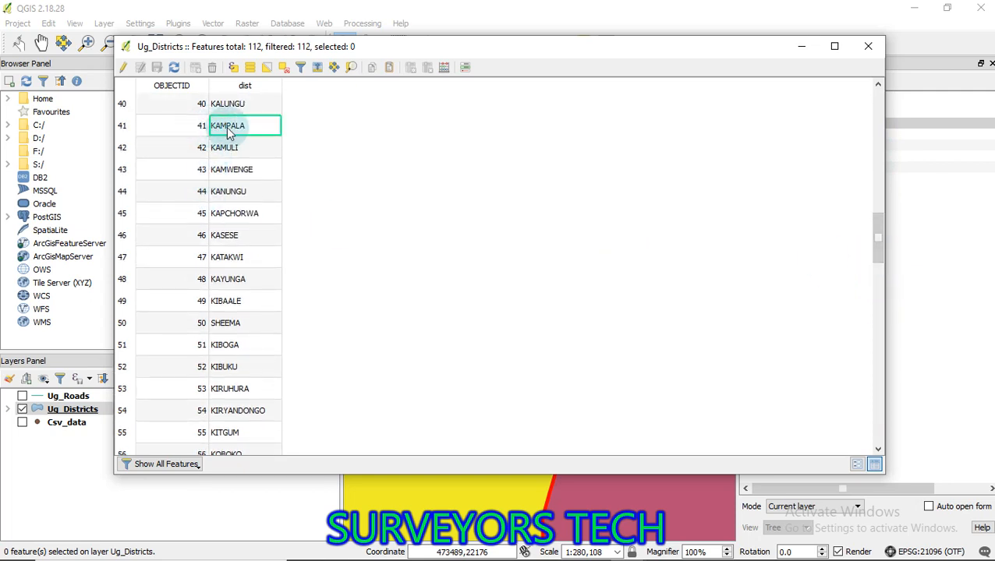
# Step: Select the Kampala district in Ug_Districts with the expression "dist" = 'KAMPALA', using single quotes around the value, and close the expression dialog
pyautogui.click(233, 69)
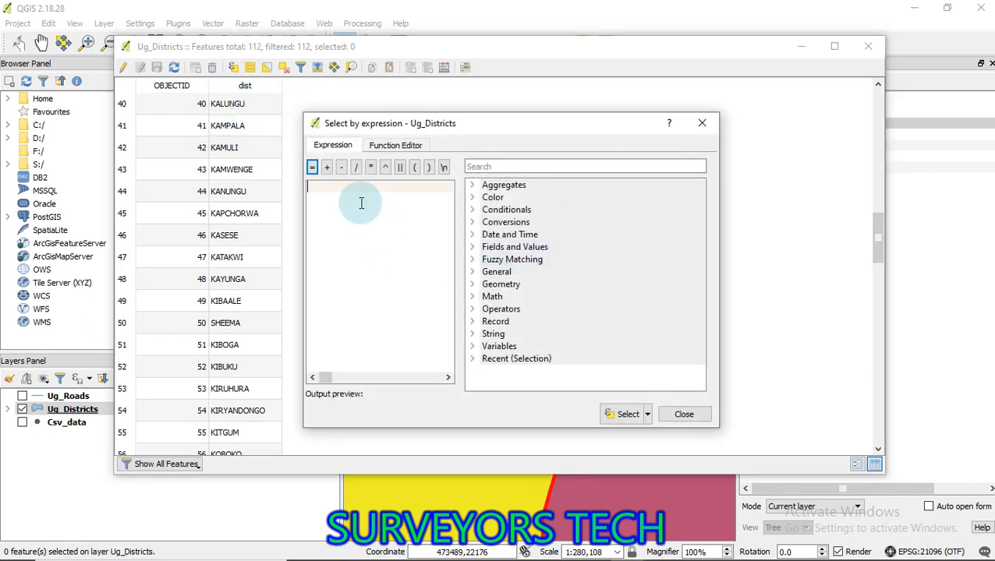
pyautogui.click(395, 146)
pyautogui.click(339, 147)
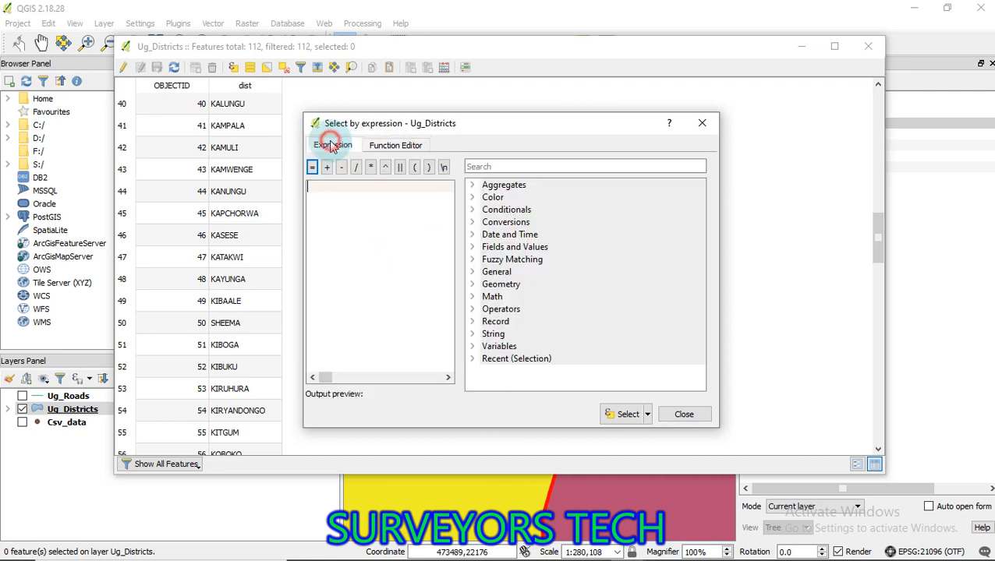
pyautogui.click(474, 249)
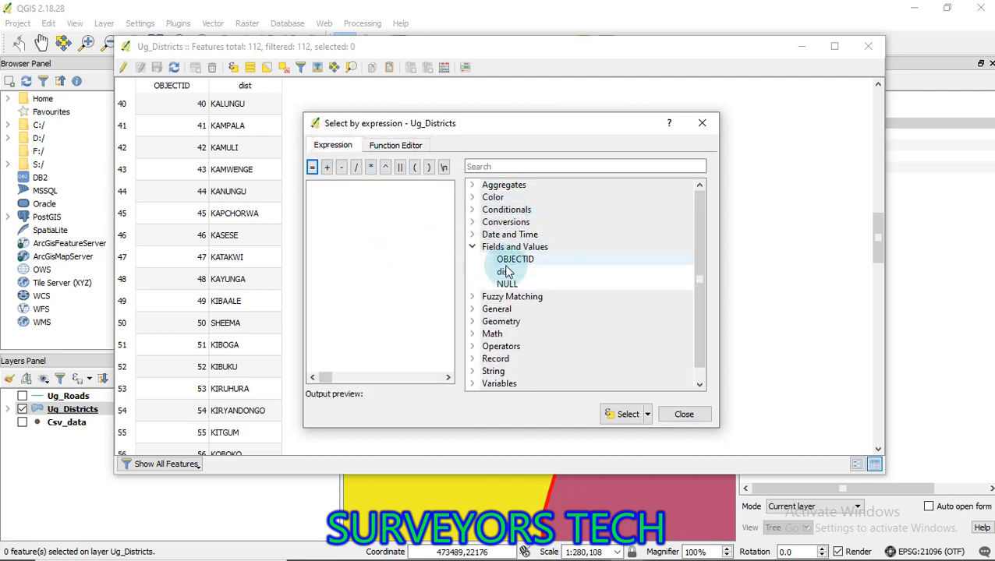
pyautogui.doubleClick(504, 271)
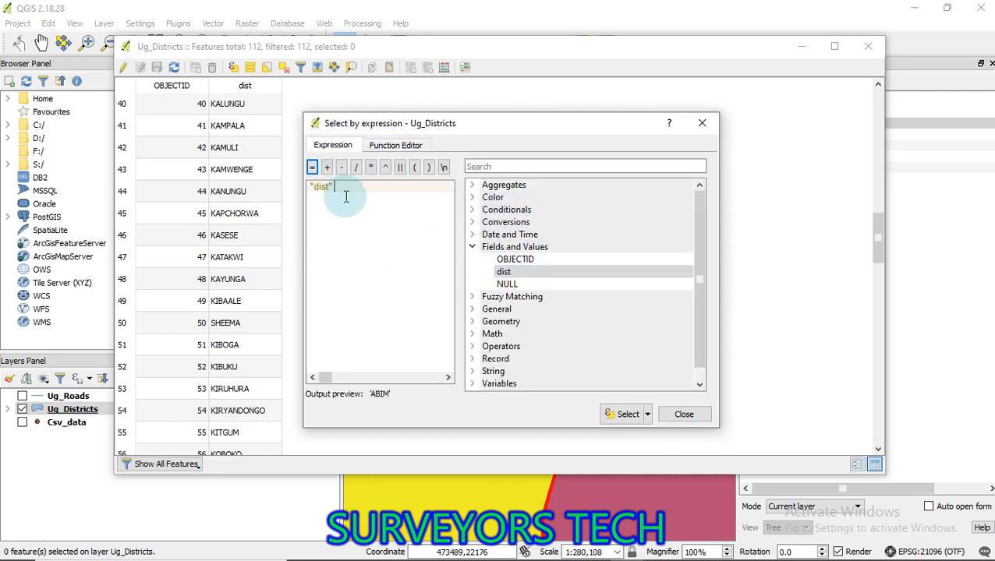
pyautogui.click(312, 166)
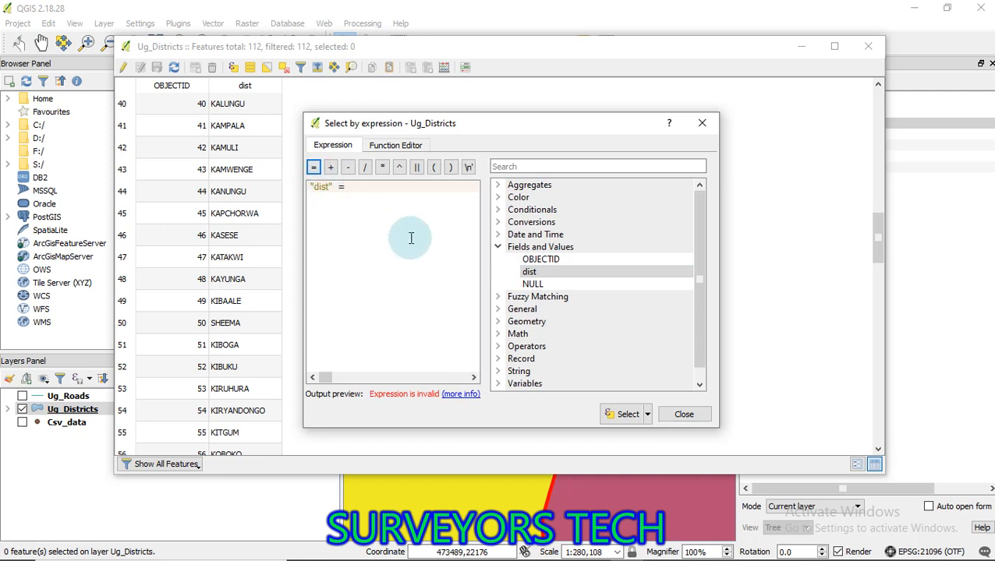
pyautogui.write("'KA")
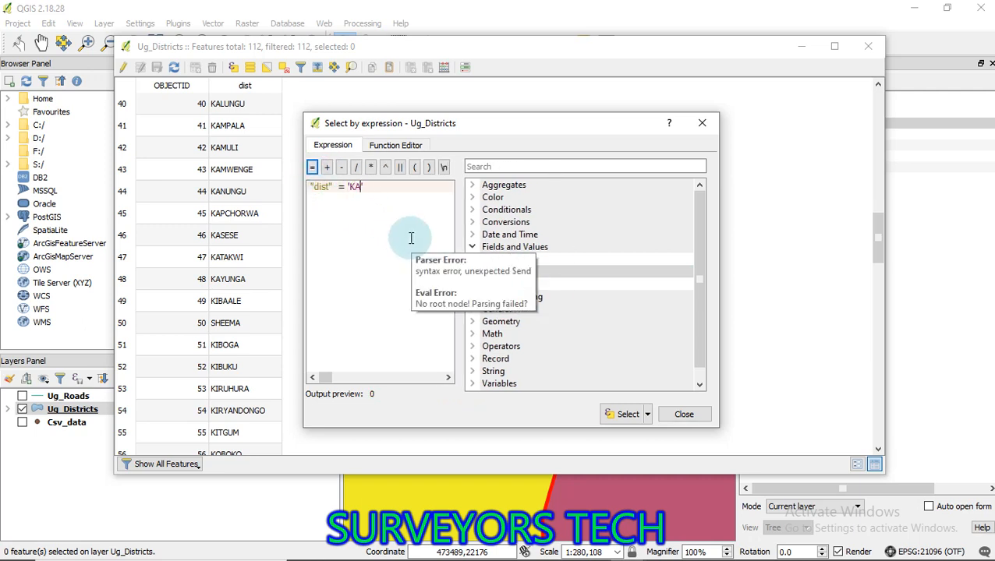
pyautogui.write("MPALA'")
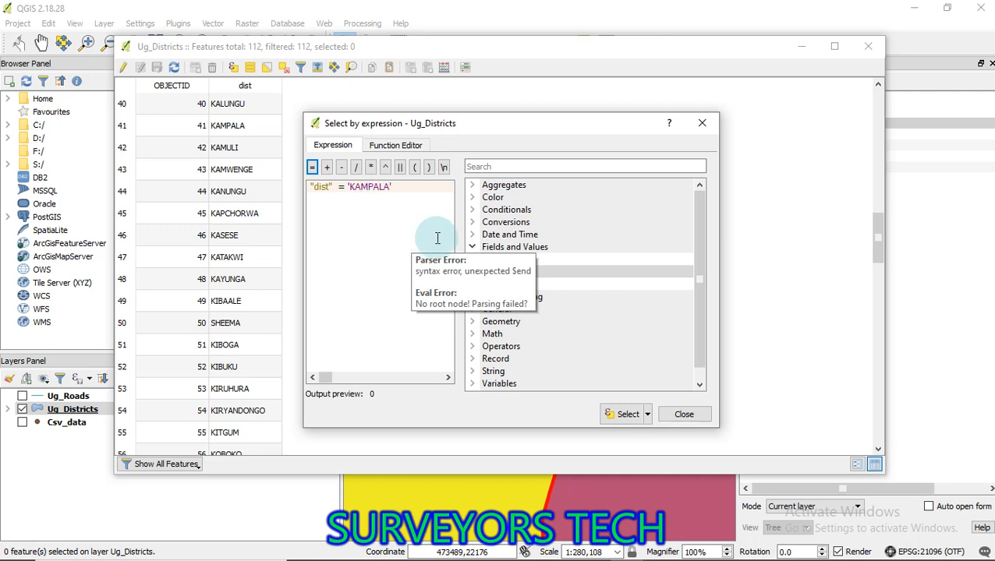
pyautogui.click(628, 414)
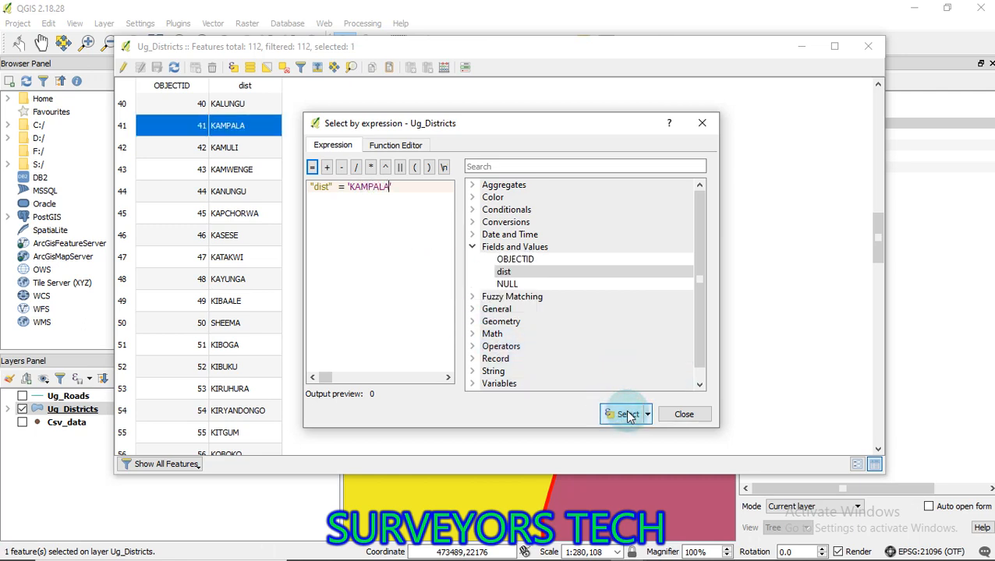
pyautogui.click(702, 125)
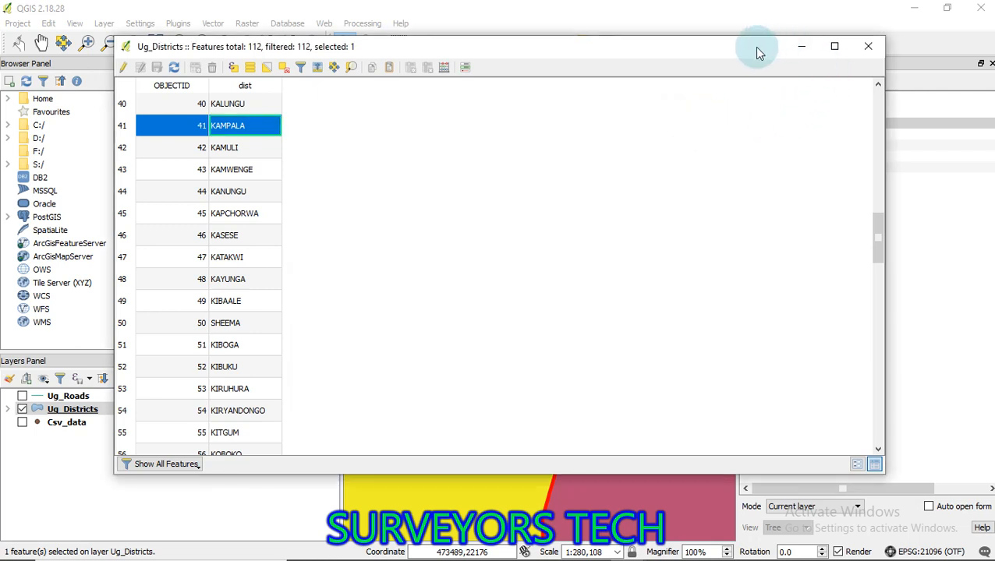
# Step: Move the attribute table off the map, inspect the selected Kampala district, and minimize the table
pyautogui.moveTo(753, 47); pyautogui.dragTo(725, 498)
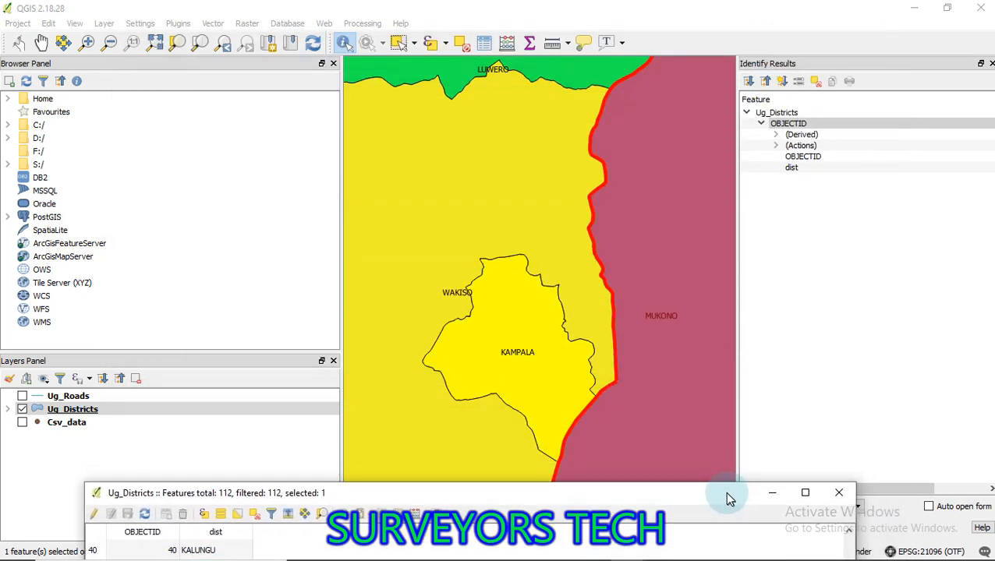
pyautogui.click(518, 346)
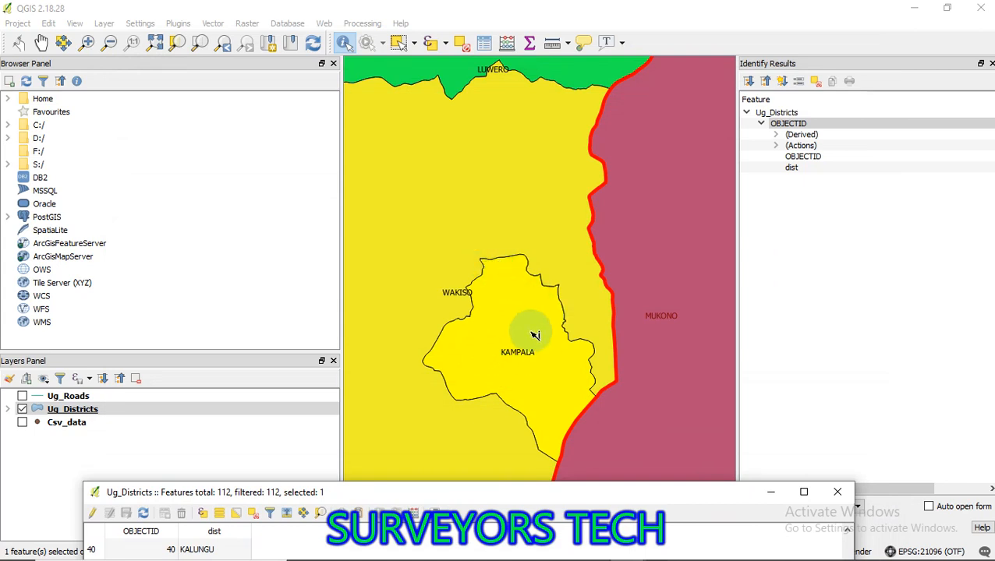
pyautogui.click(770, 493)
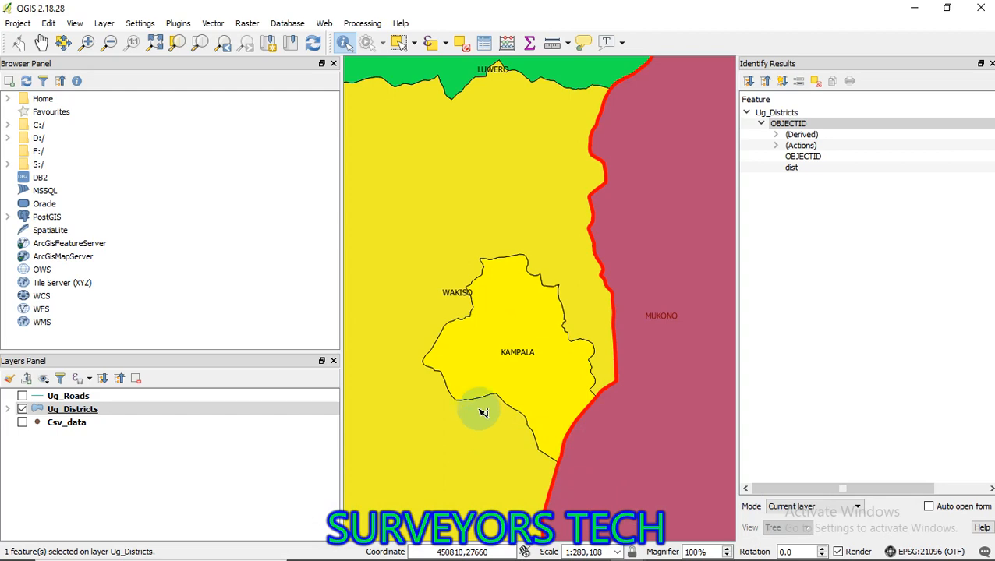
# Step: Switch to the QGIS document in Word and review the vector data tutorial outline down to the querying data item
pyautogui.moveTo(615, 555)
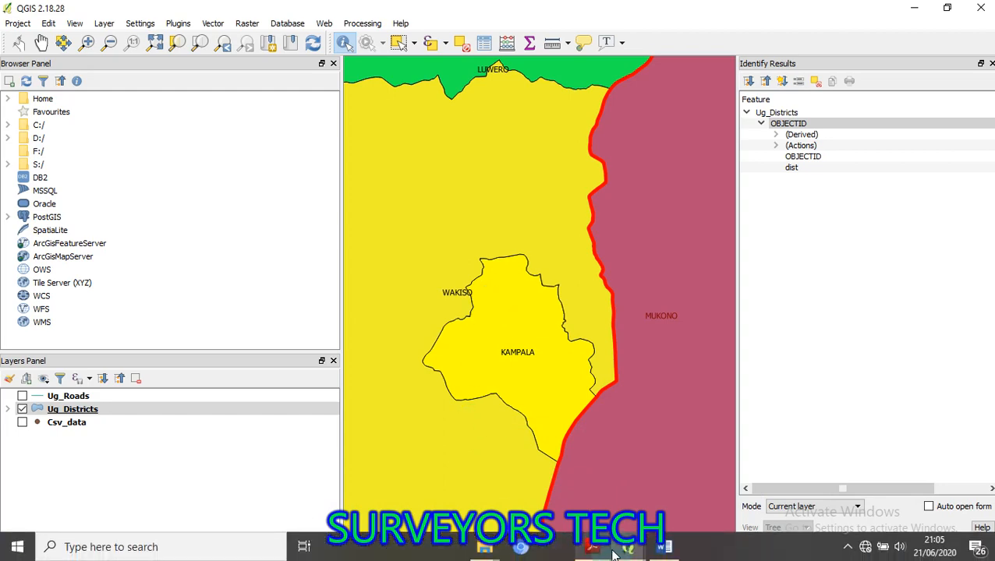
pyautogui.click(669, 554)
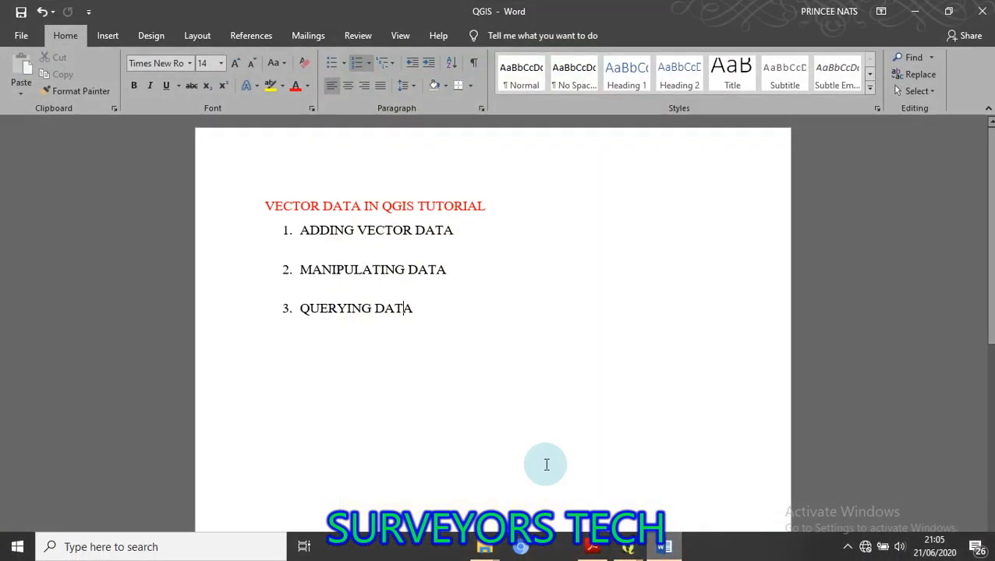
pyautogui.click(438, 319)
pyautogui.doubleClick(350, 379)
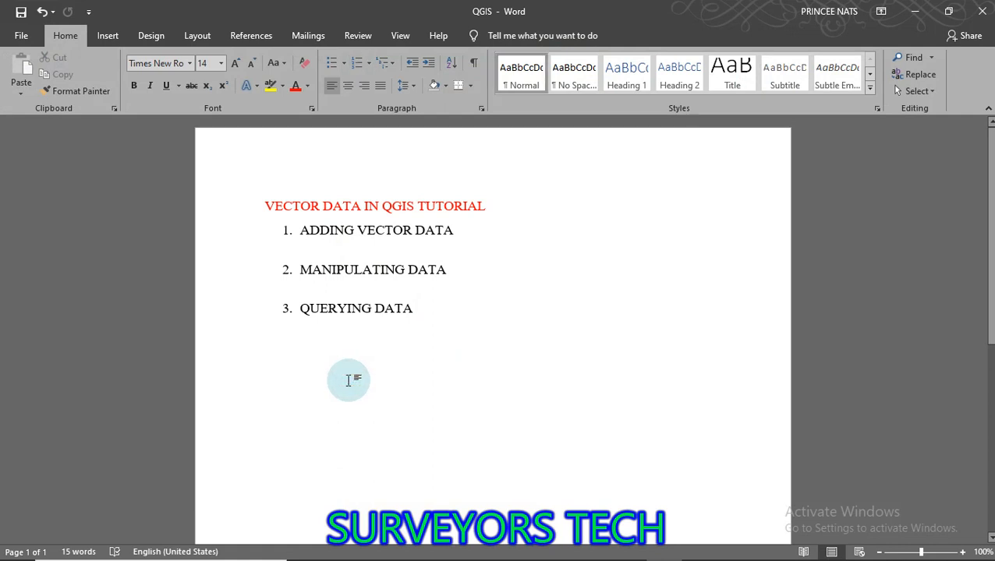
pyautogui.click(359, 353)
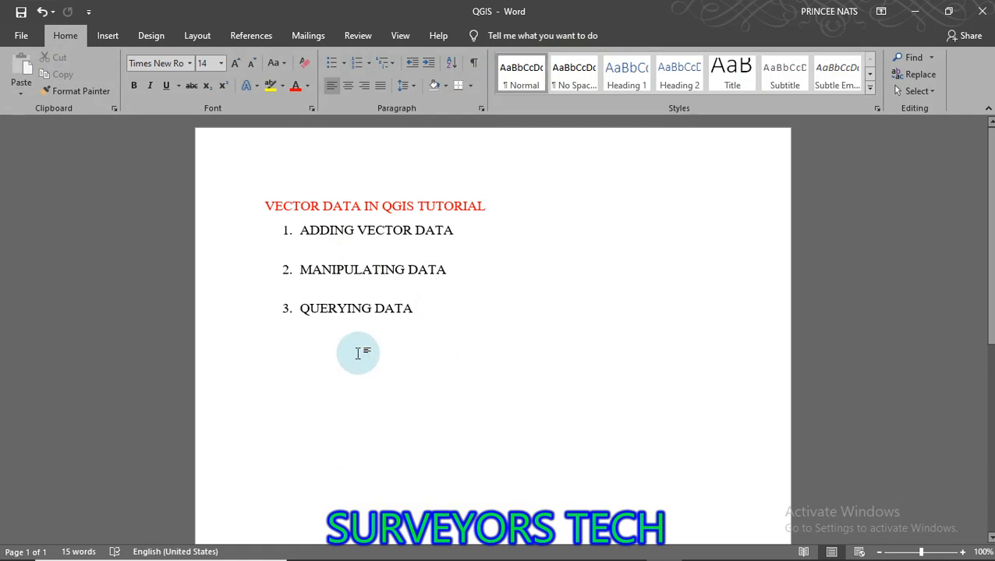